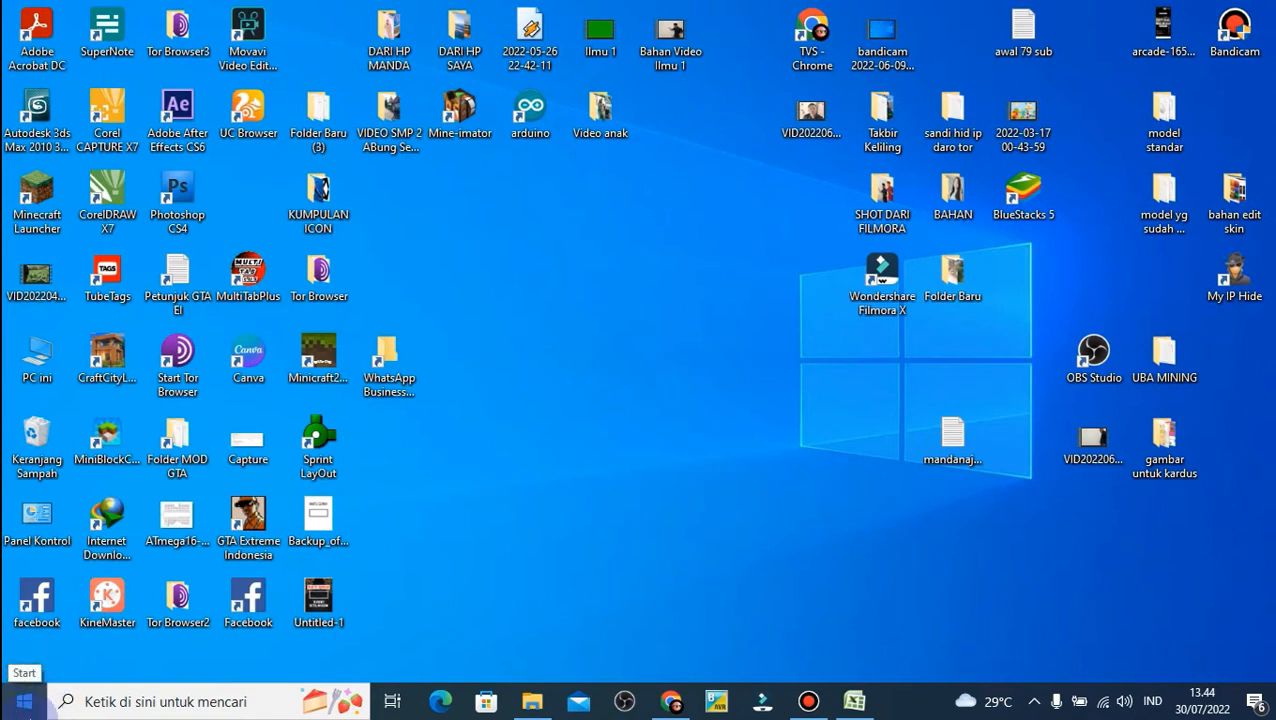
mouse_move(1188, 567)
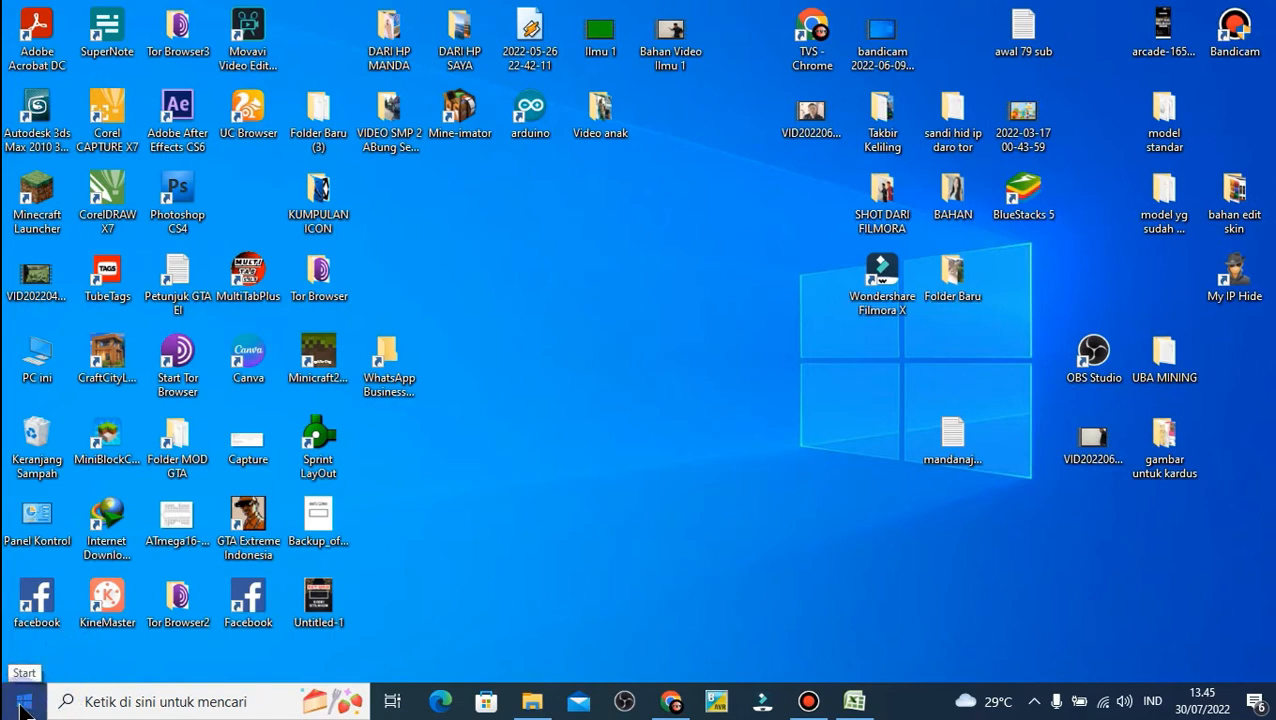
click(70, 655)
click(26, 704)
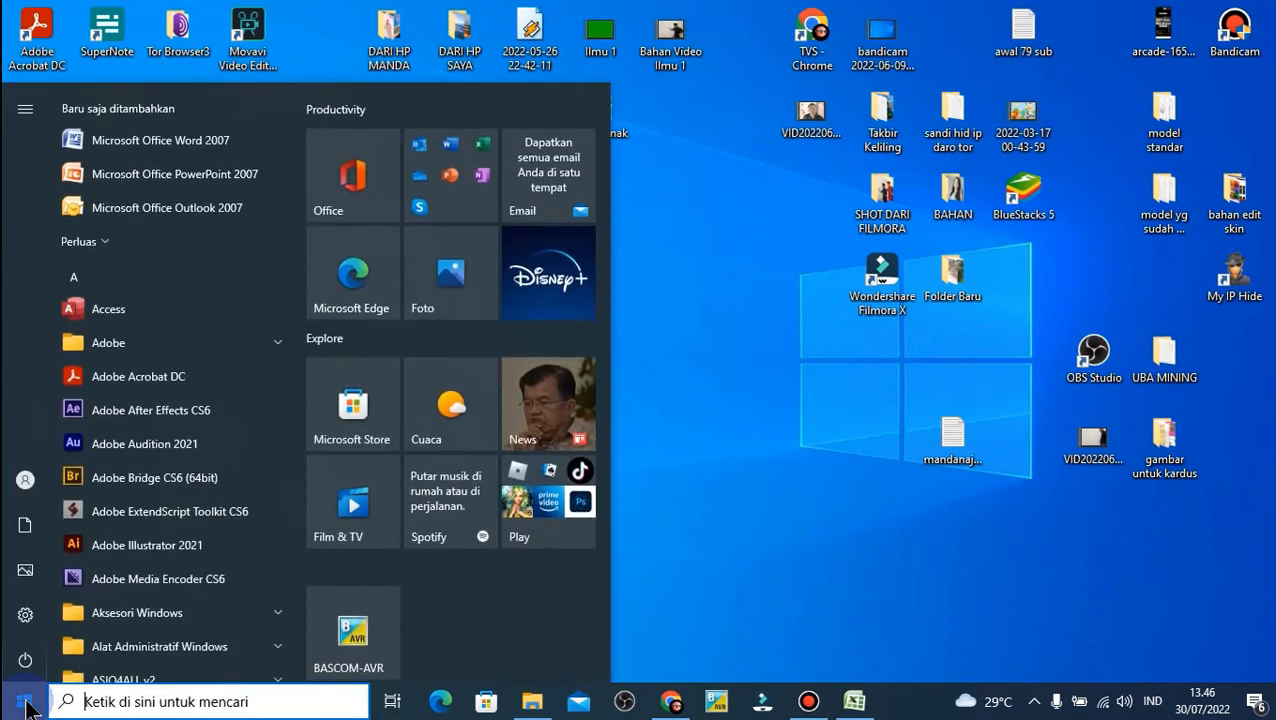
mouse_move(95, 160)
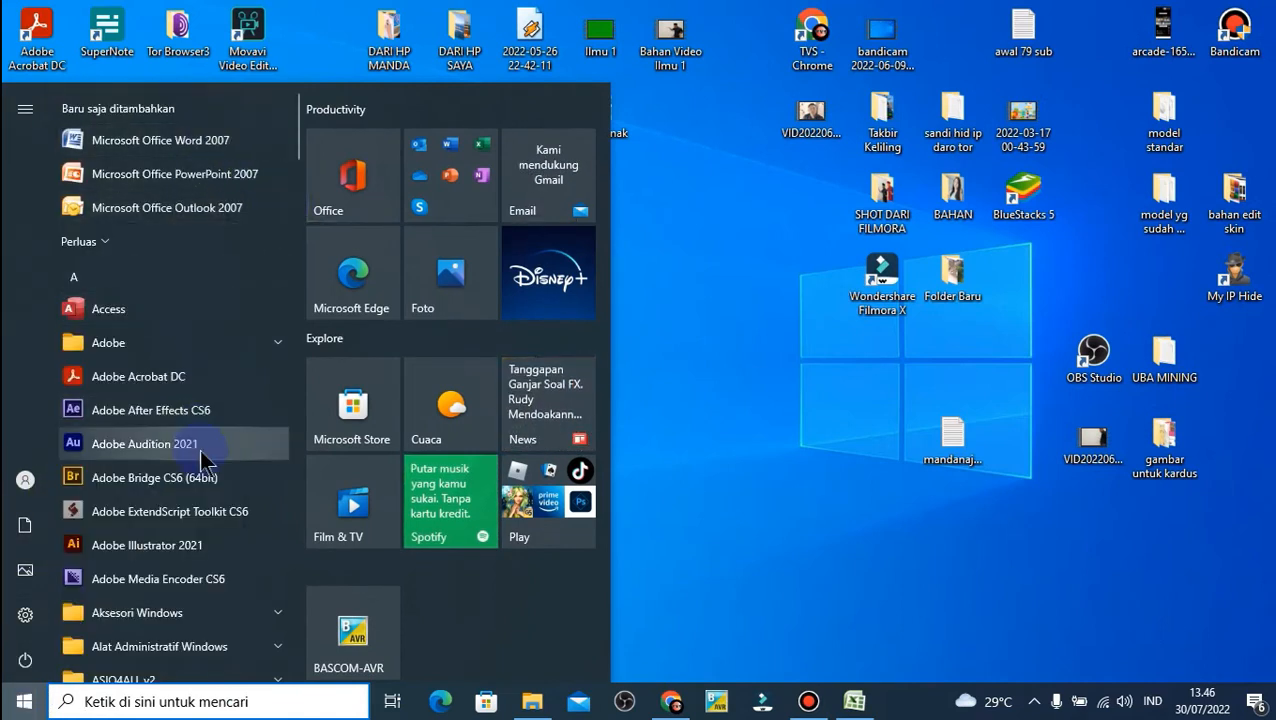
scroll(200, 460, down, 8)
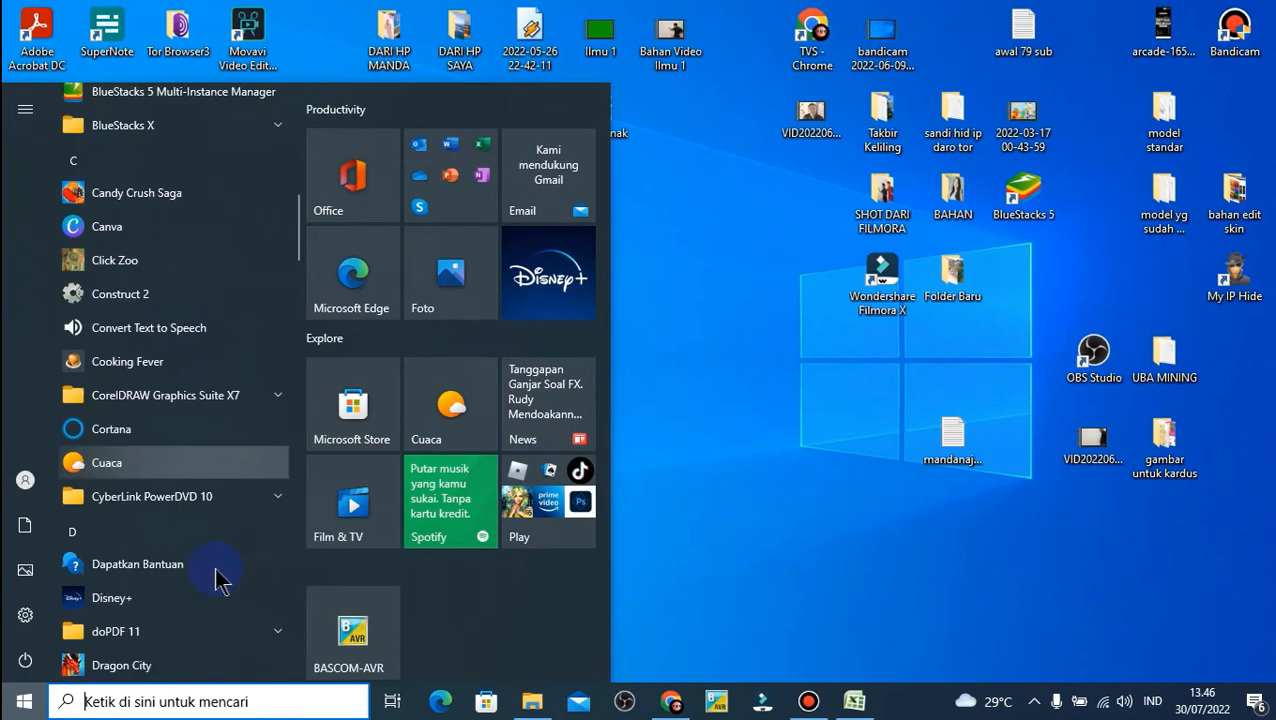
scroll(218, 580, down, 3)
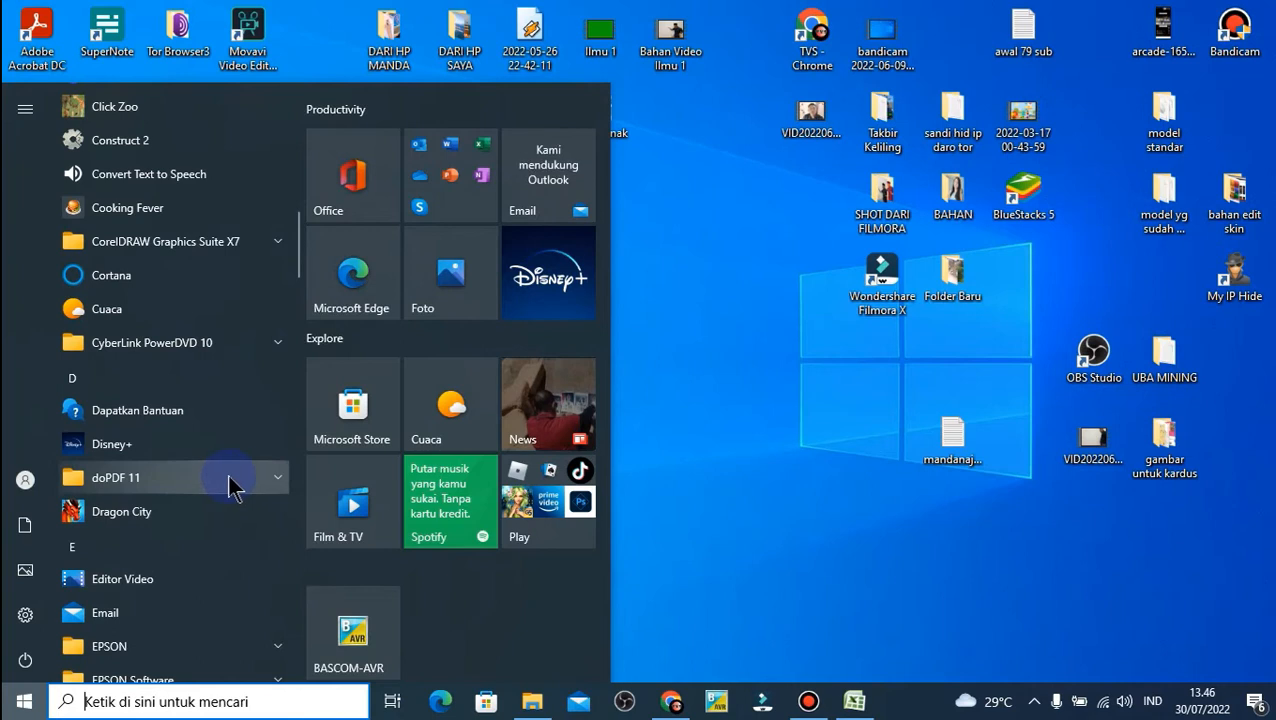
scroll(210, 285, up, 3)
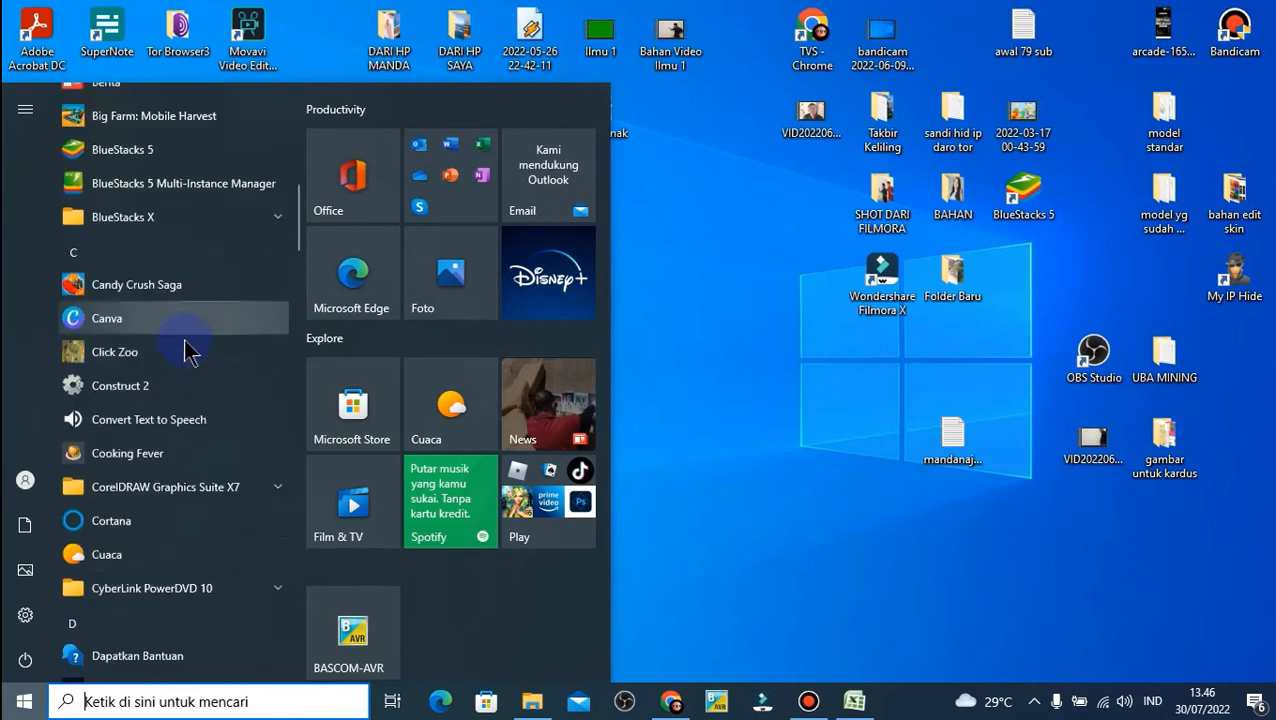
click(22, 702)
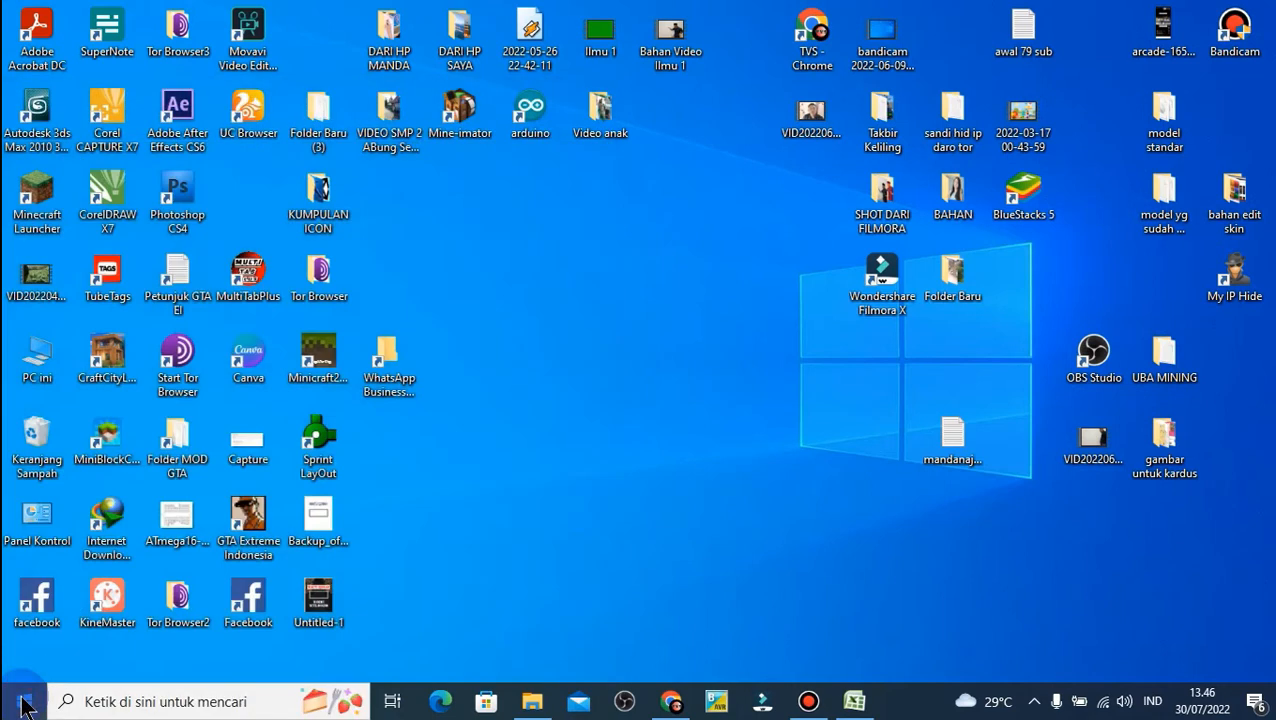
click(22, 702)
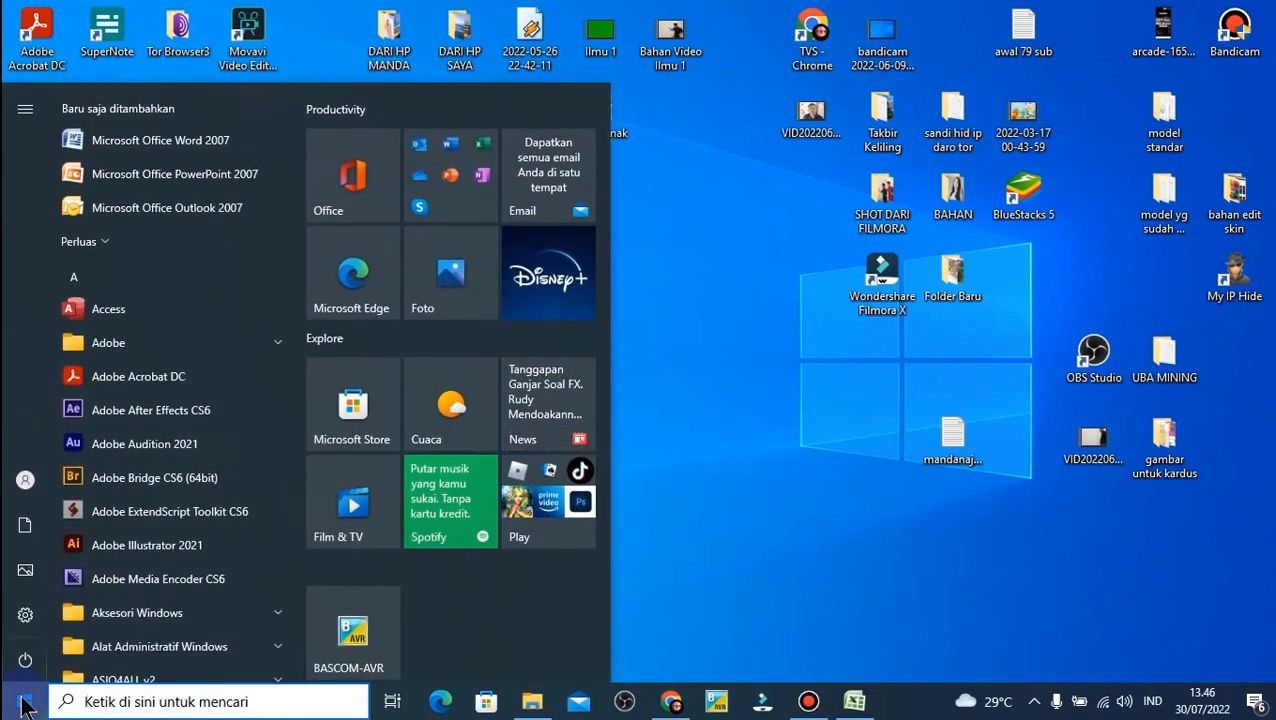
click(22, 702)
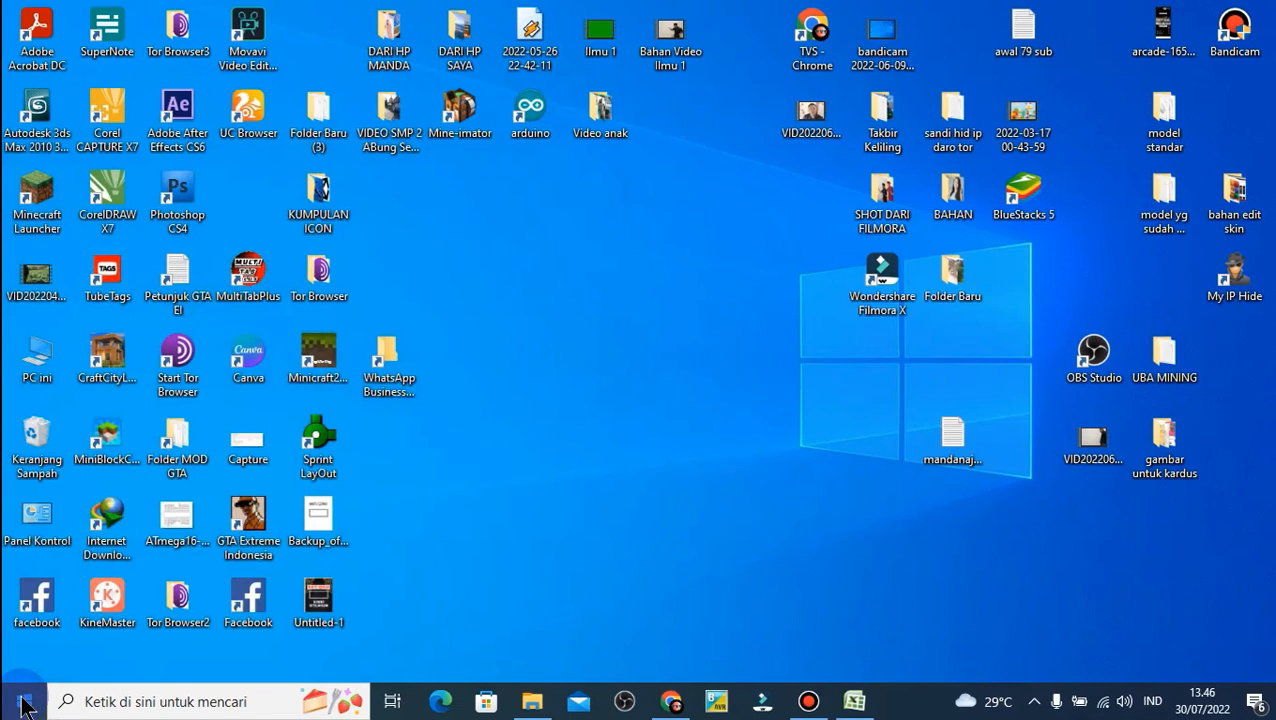
click(22, 702)
click(22, 702)
click(22, 702)
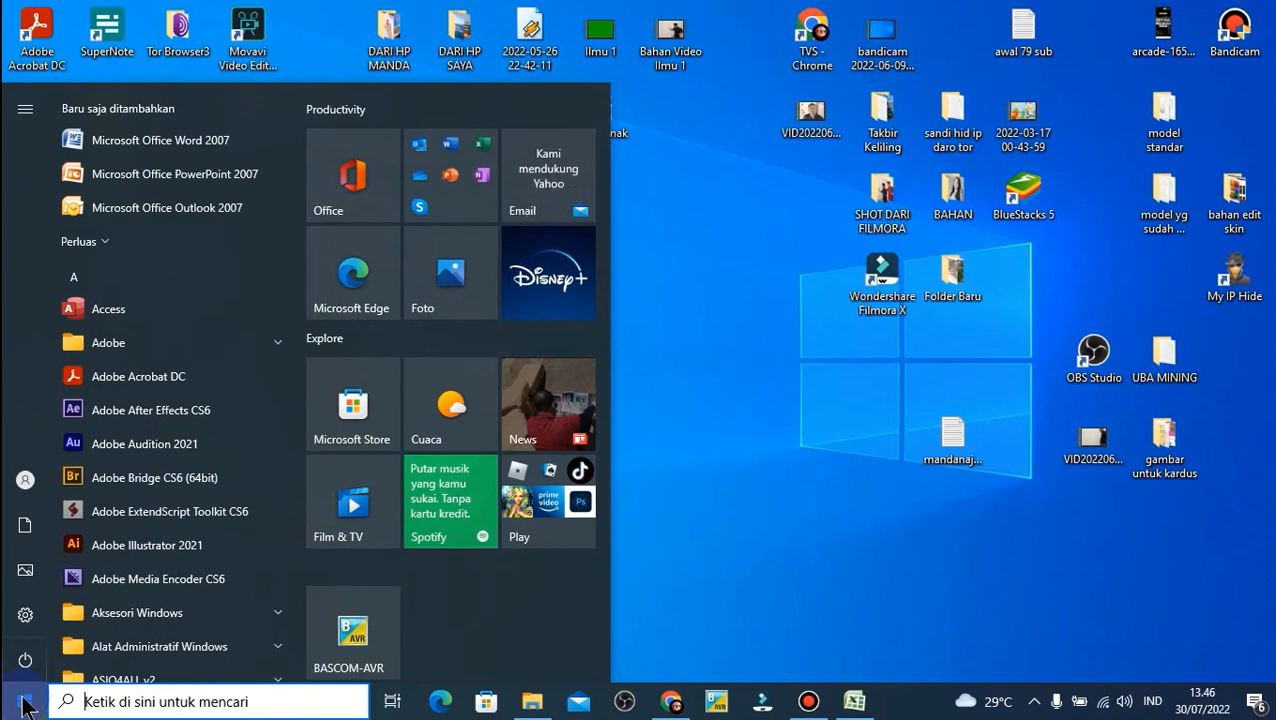
click(22, 702)
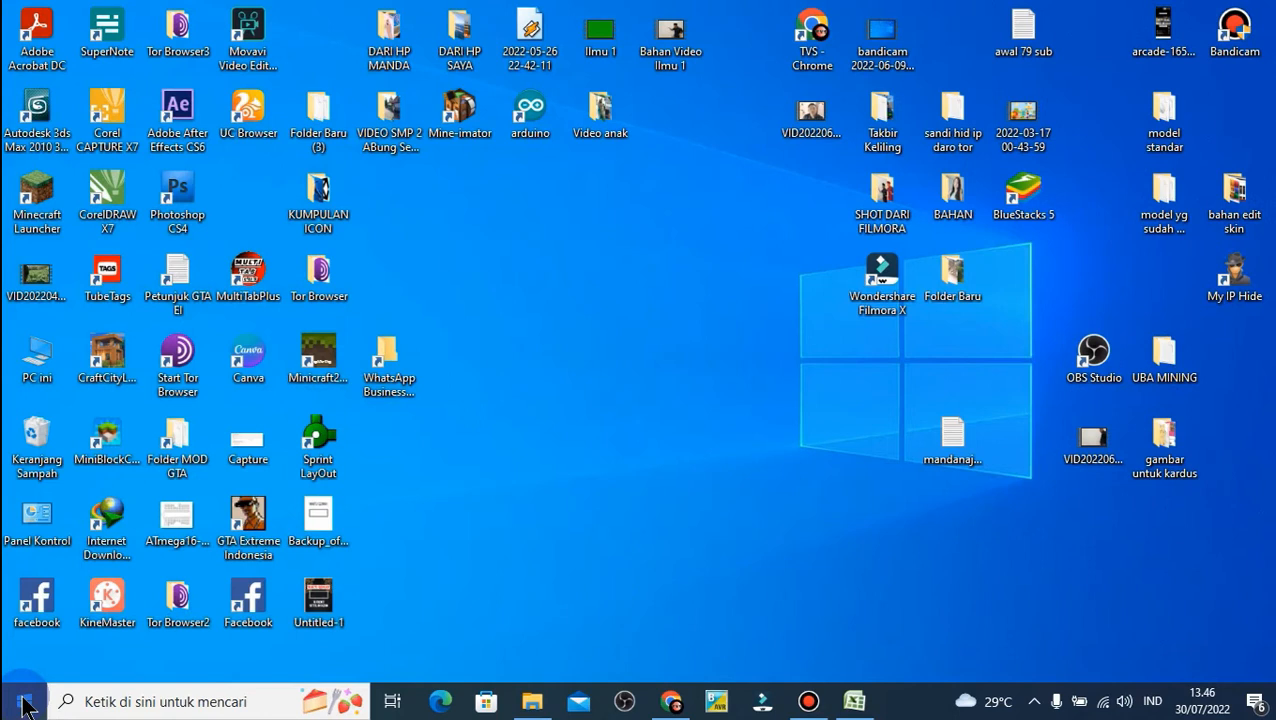
Step: Open the Windows list of installed programs and look through the alphabetical entries from A to I
click(24, 706)
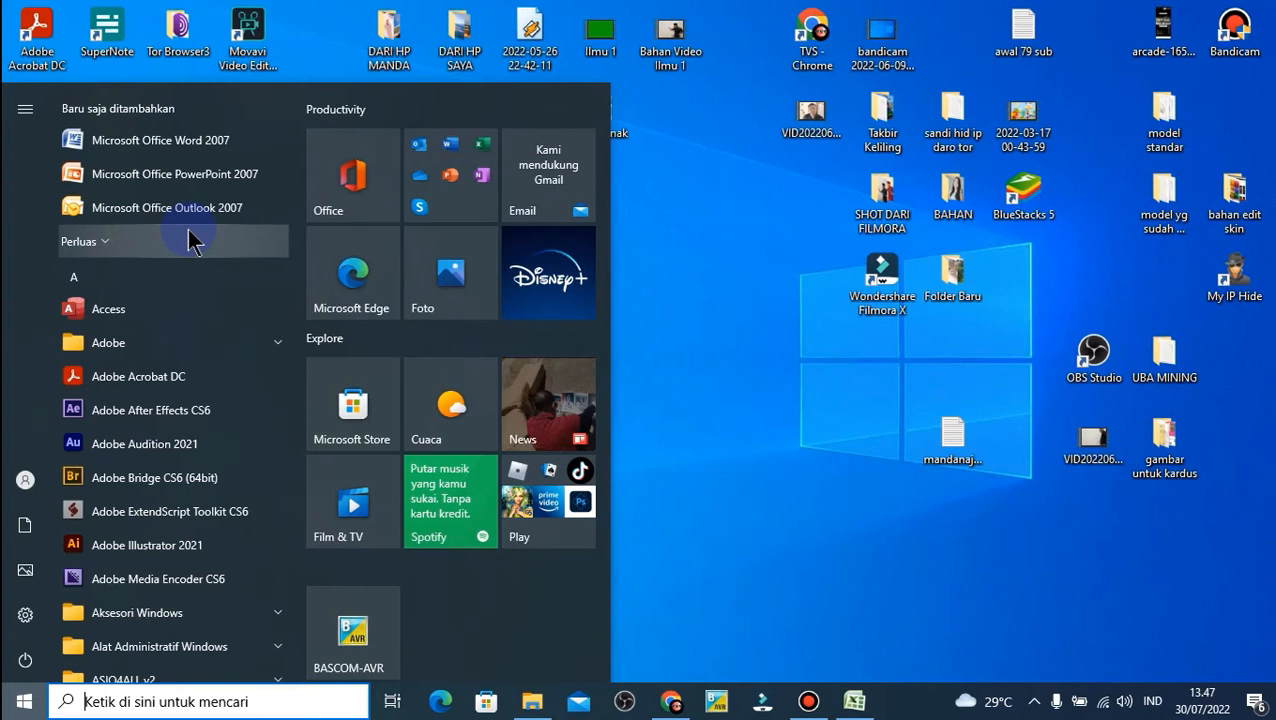
scroll(190, 245, down, 5)
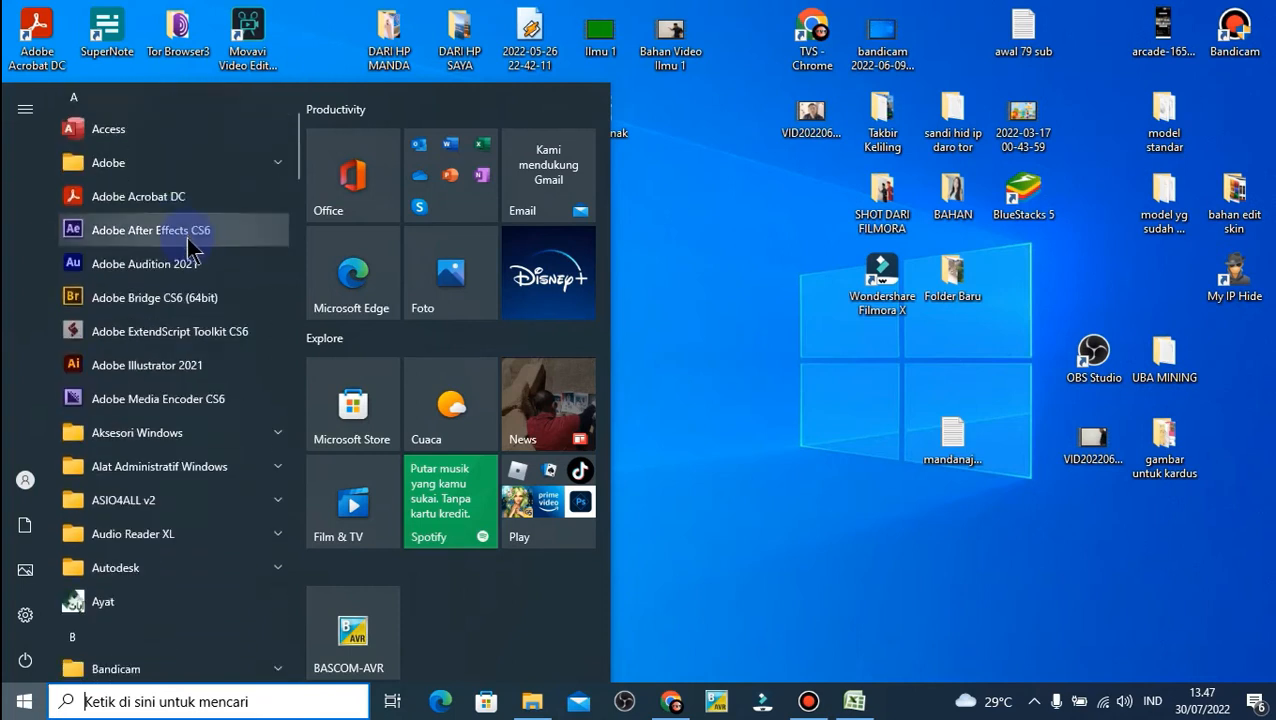
scroll(190, 263, down, 6)
scroll(192, 270, up, 4)
scroll(190, 265, up, 6)
scroll(190, 262, down, 5)
scroll(195, 260, up, 1)
scroll(195, 260, up, 4)
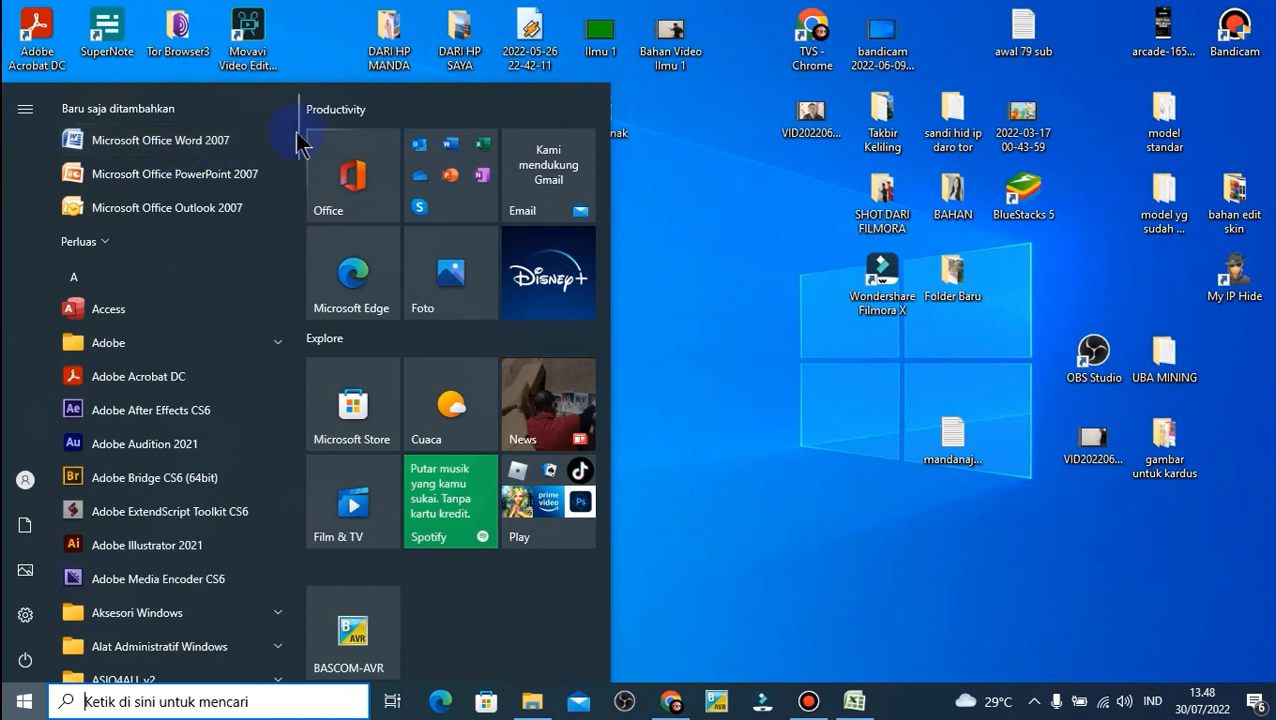
drag(297, 140, 294, 106)
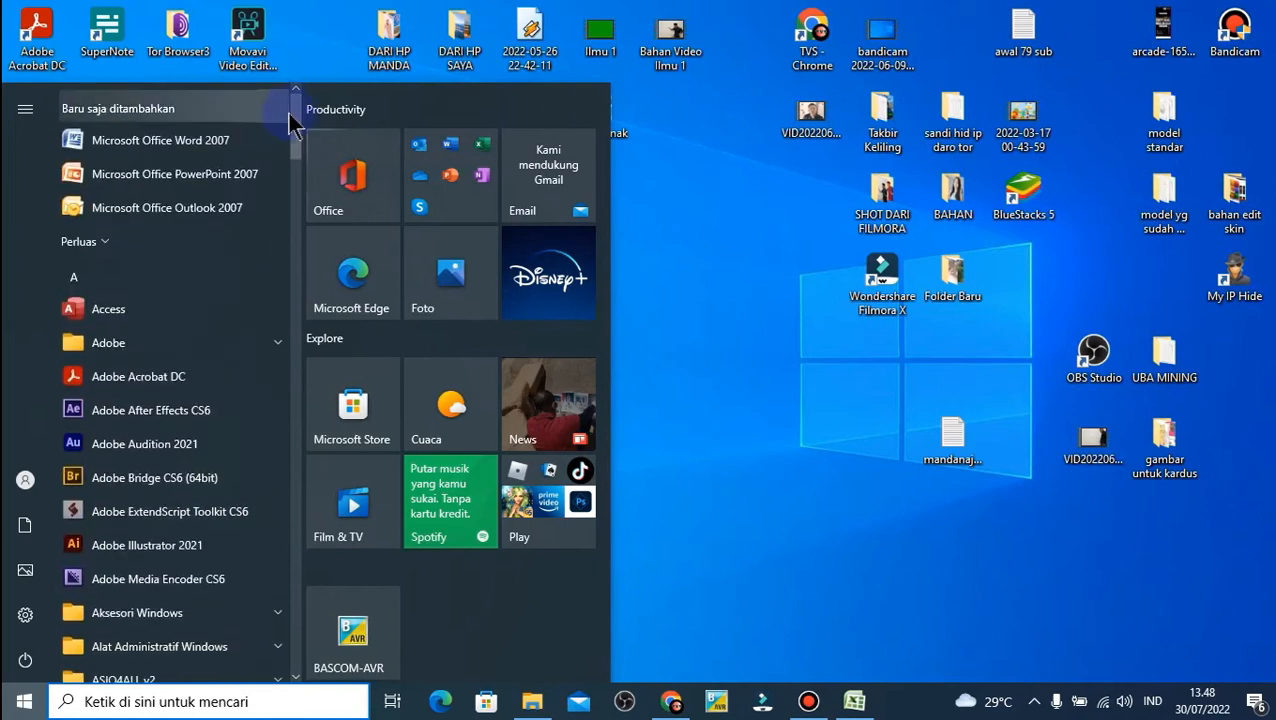
mouse_move(297, 120)
mouse_down()
mouse_move(302, 463)
mouse_move(301, 108)
mouse_up()
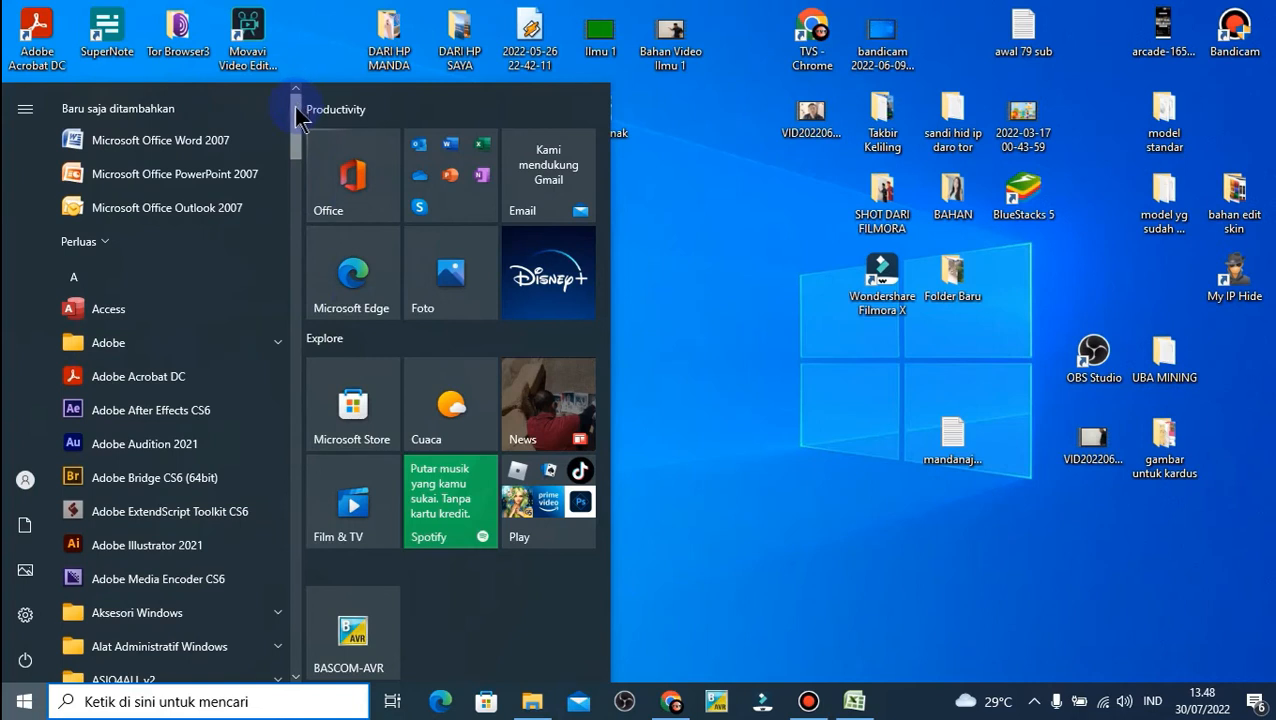
drag(298, 104, 314, 190)
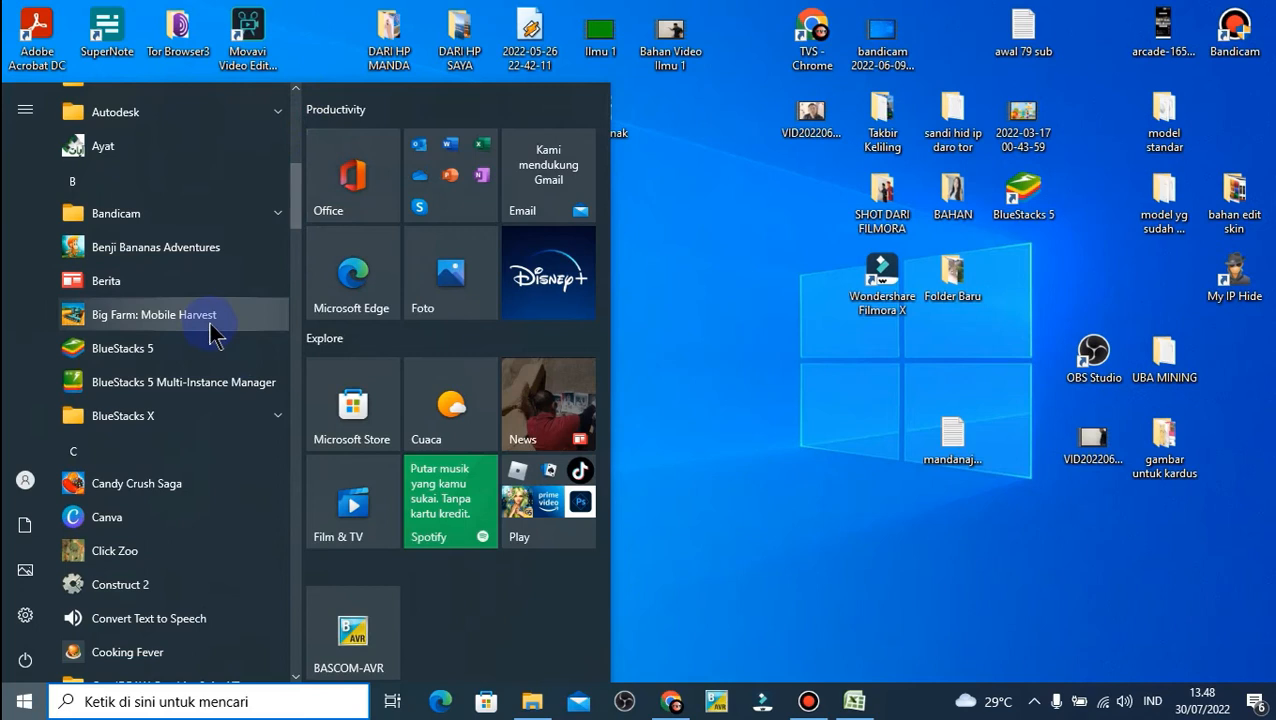
scroll(210, 335, down, 6)
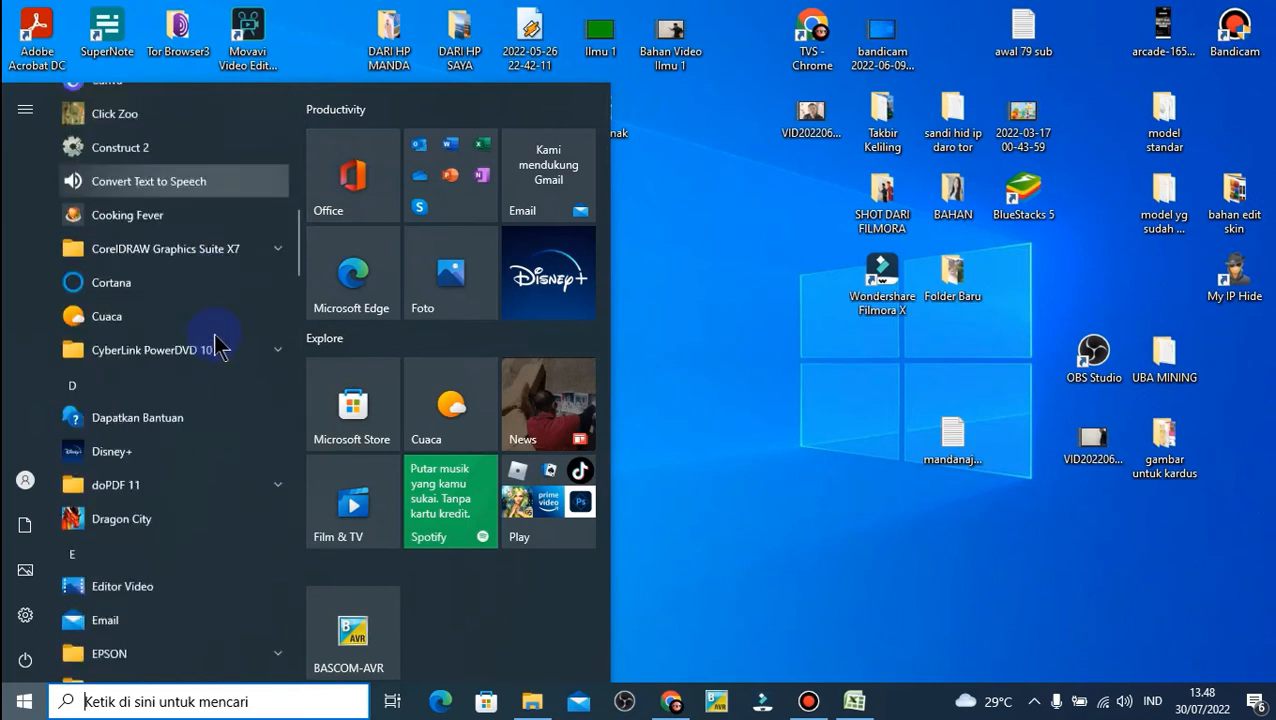
scroll(215, 345, down, 6)
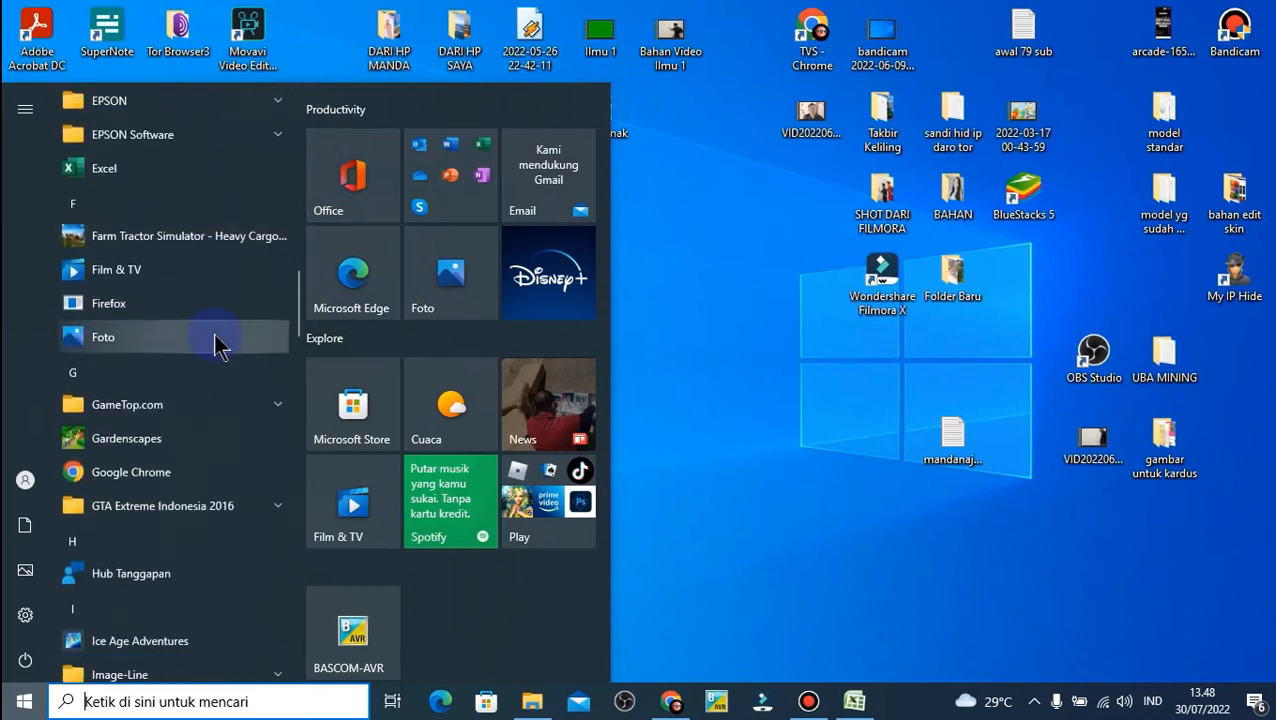
scroll(217, 345, down, 3)
scroll(218, 347, up, 4)
scroll(218, 347, up, 5)
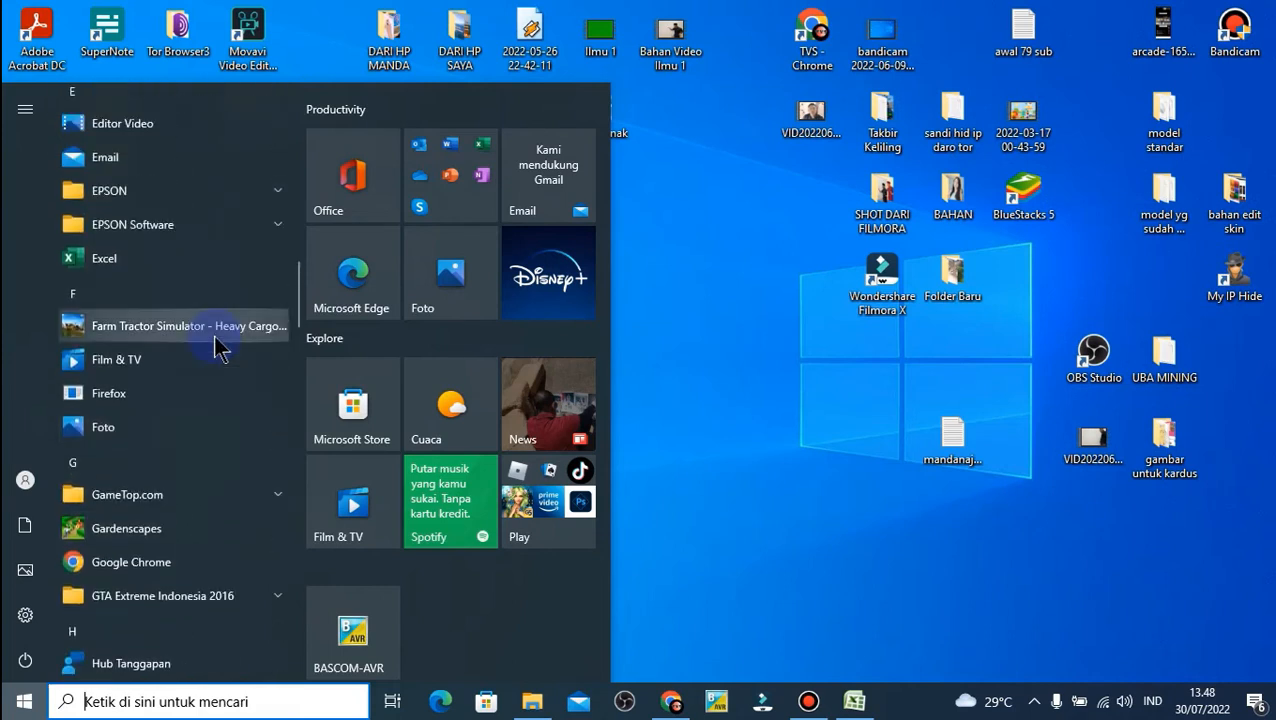
scroll(218, 347, up, 5)
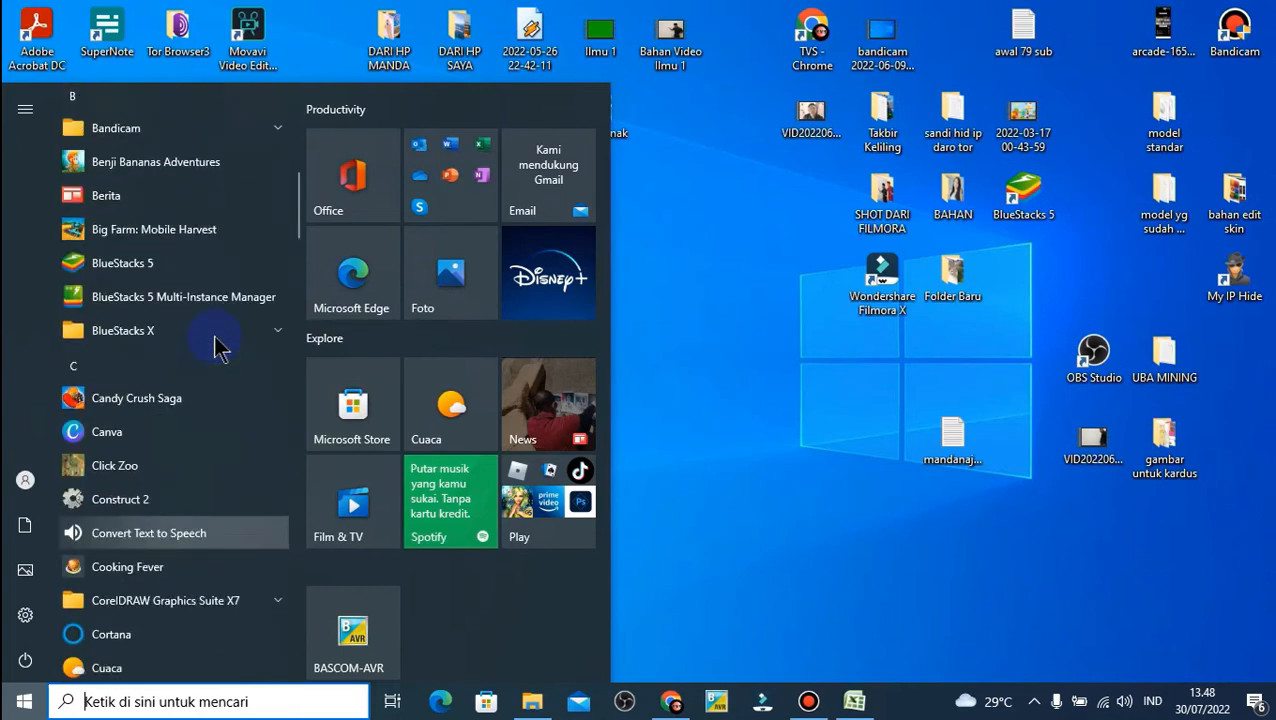
scroll(218, 346, up, 5)
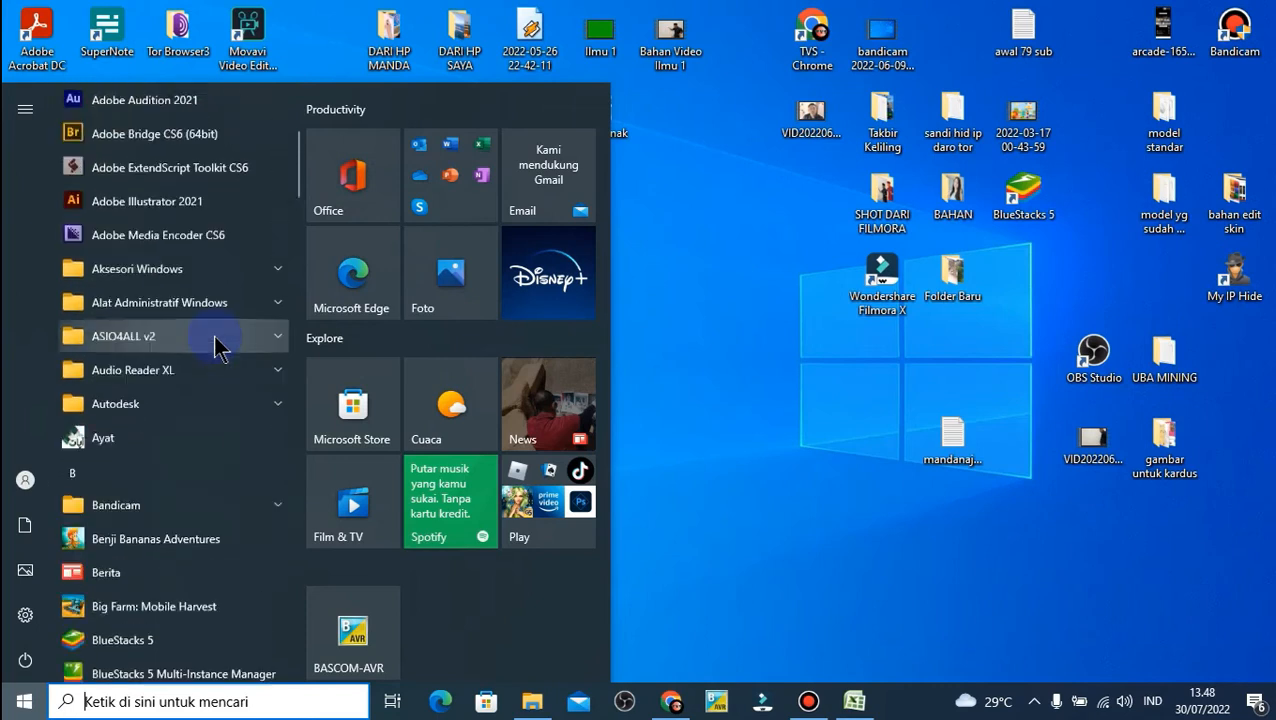
Step: Find the Microsoft Office folder under M in the installed programs list and expand it
scroll(218, 347, down, 10)
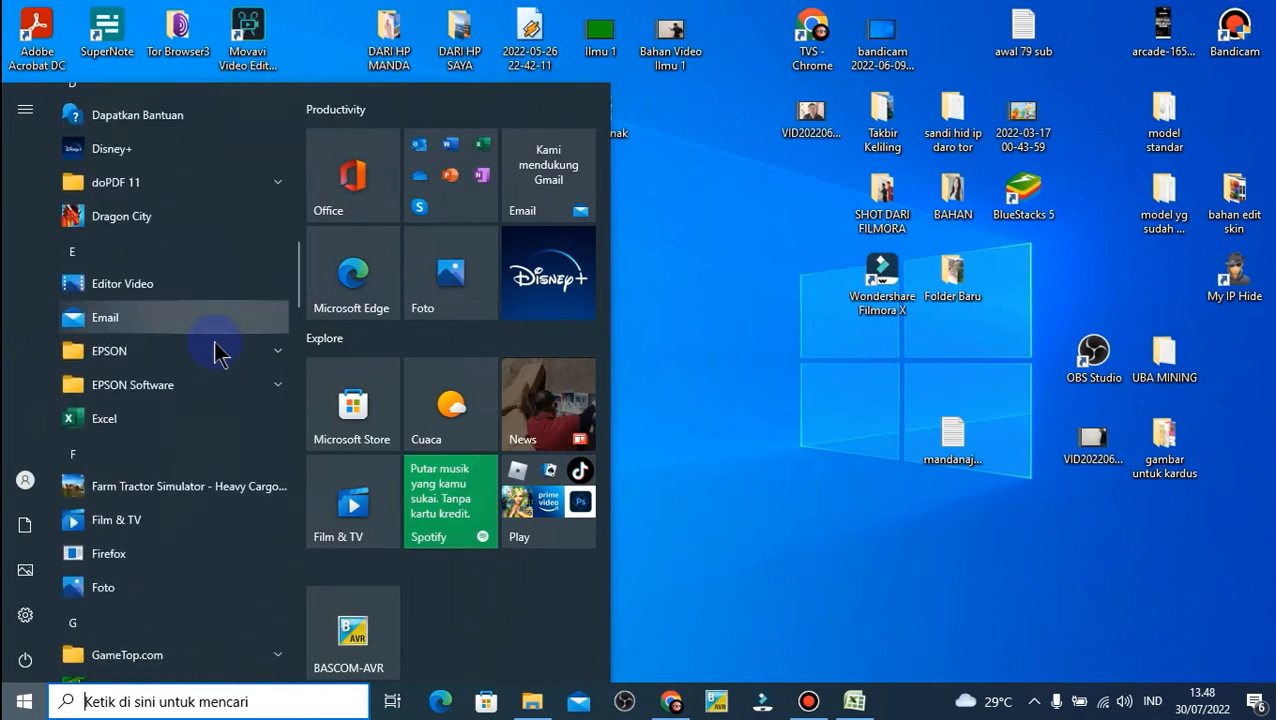
scroll(218, 350, down, 10)
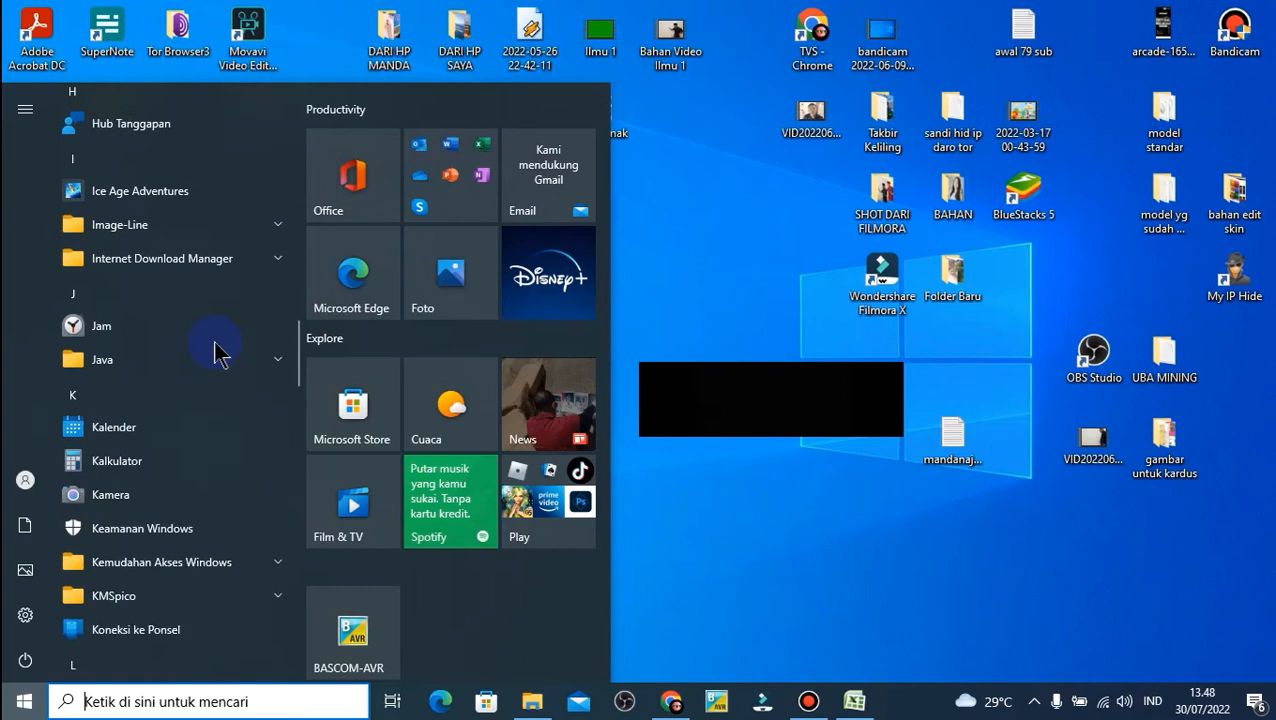
scroll(218, 352, down, 5)
scroll(216, 354, down, 1)
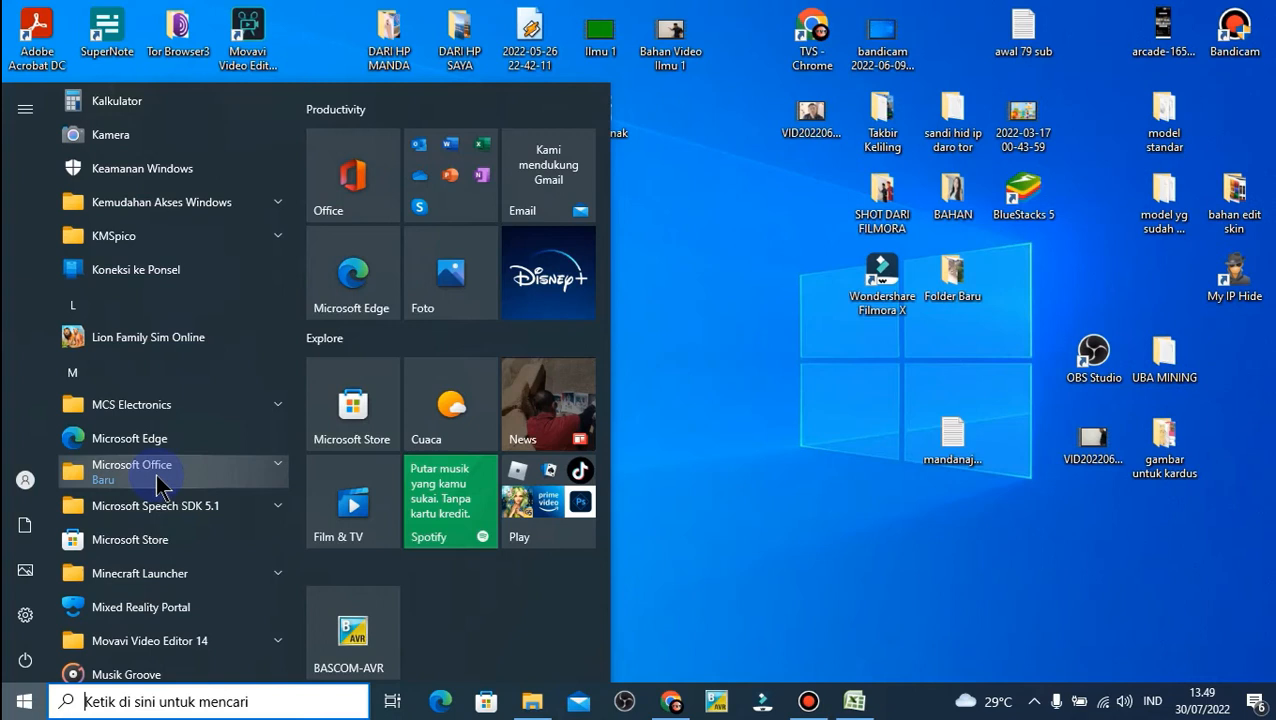
click(158, 482)
Step: Examine the programs inside the Microsoft Office folder, from Digital Certificate for VBA Projects to Microsoft Office Word 2007
scroll(175, 525, down, 2)
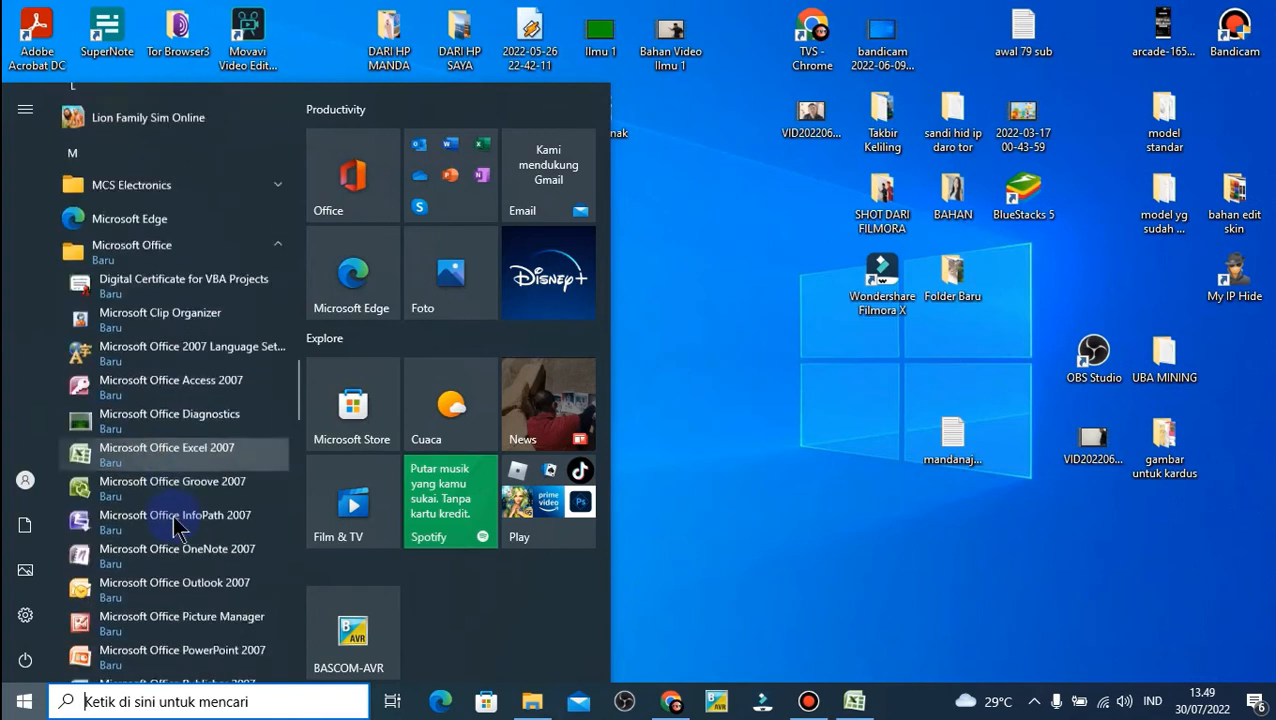
scroll(176, 525, down, 3)
scroll(178, 512, up, 2)
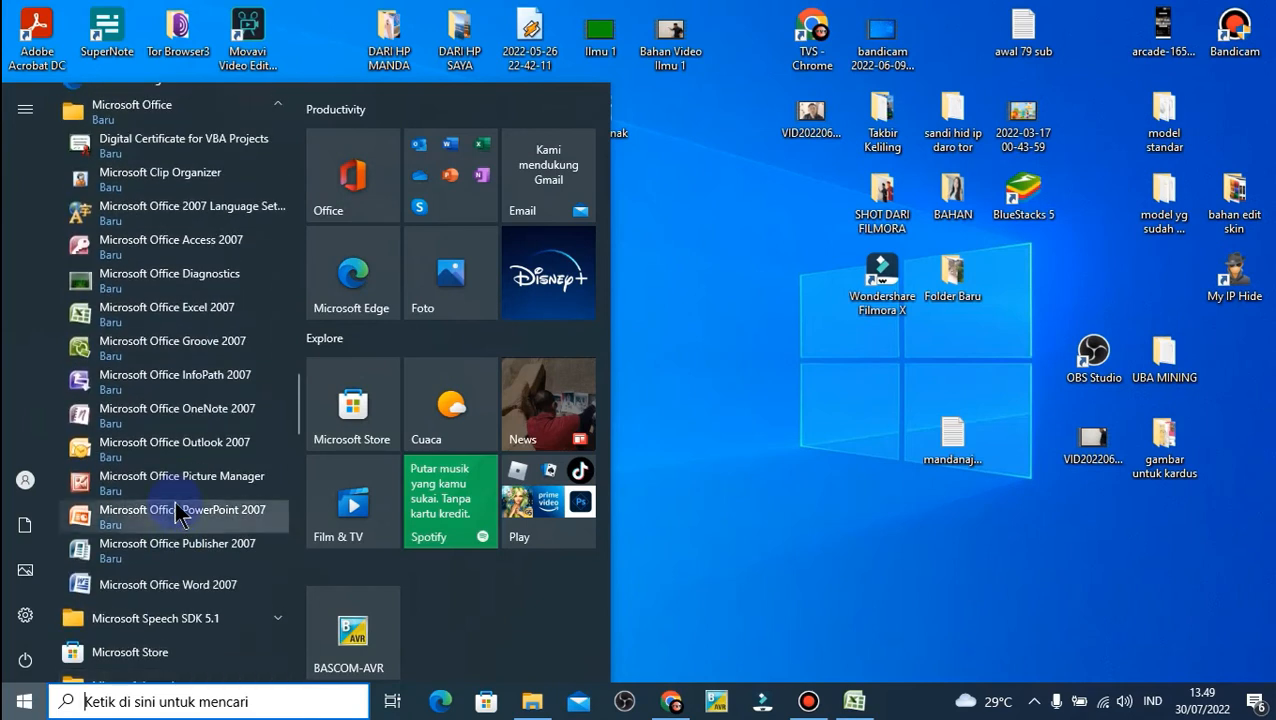
scroll(177, 512, up, 2)
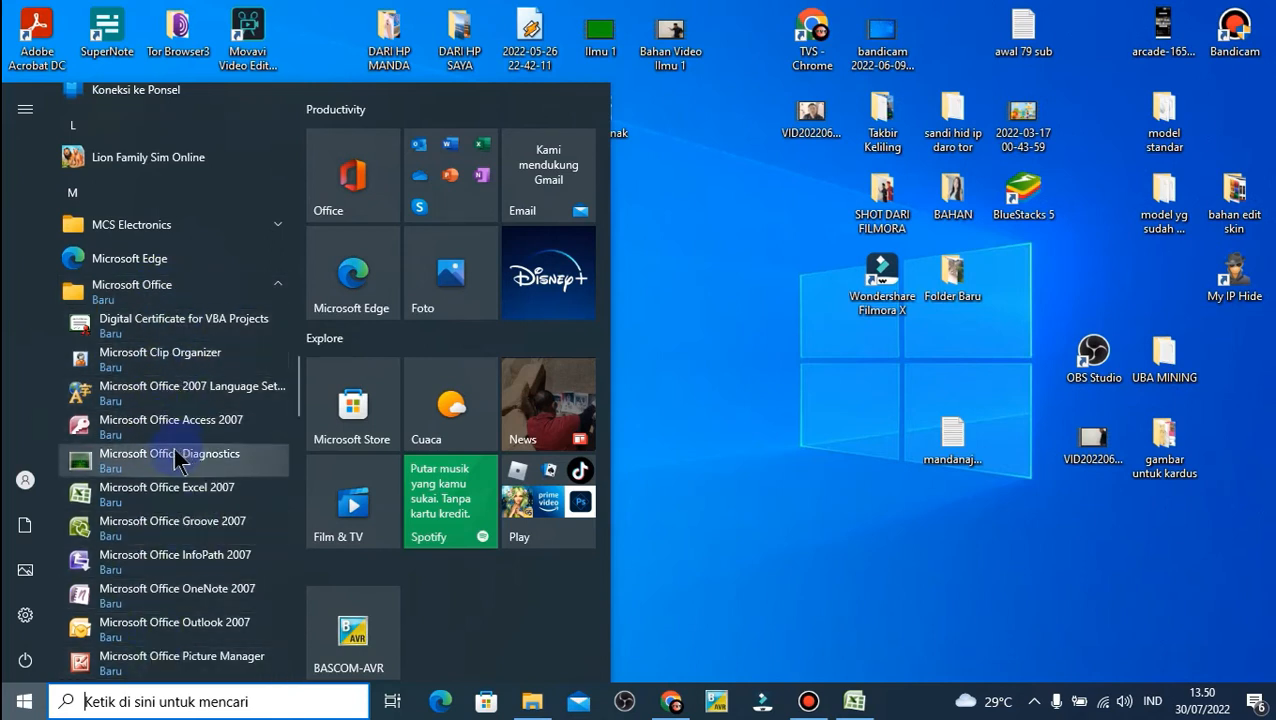
scroll(178, 462, down, 1)
scroll(176, 459, down, 2)
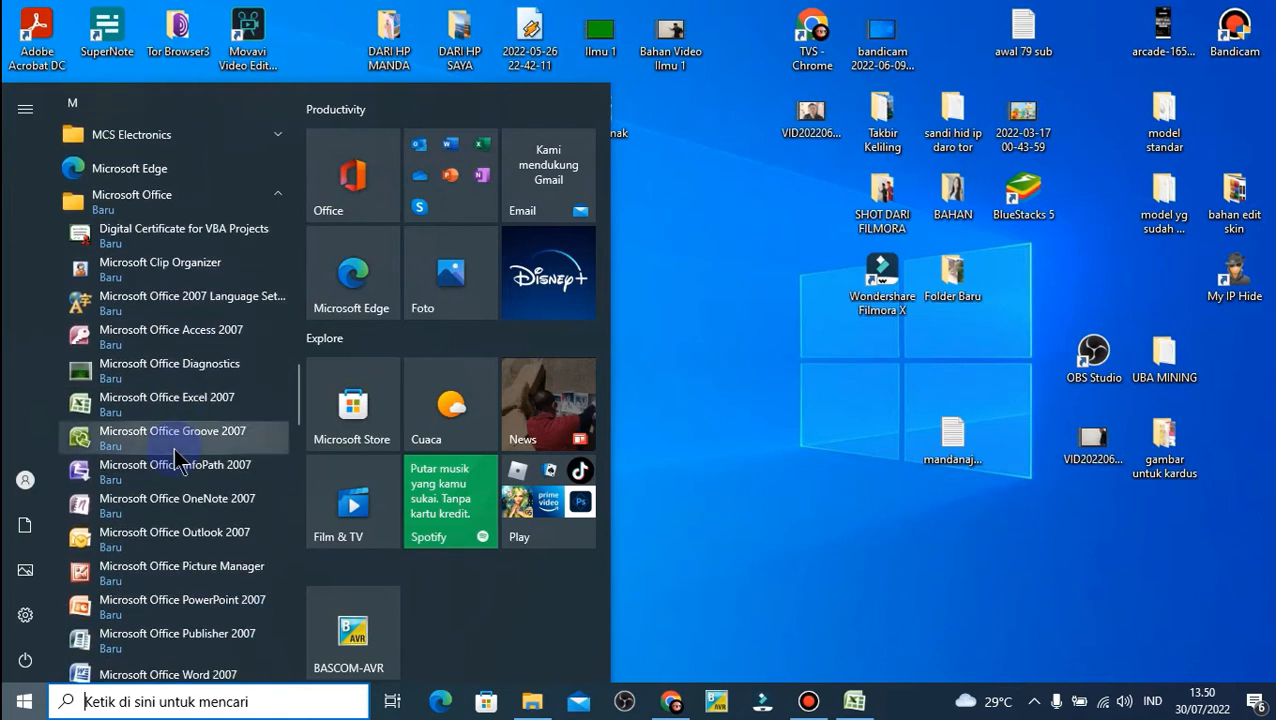
scroll(176, 459, down, 4)
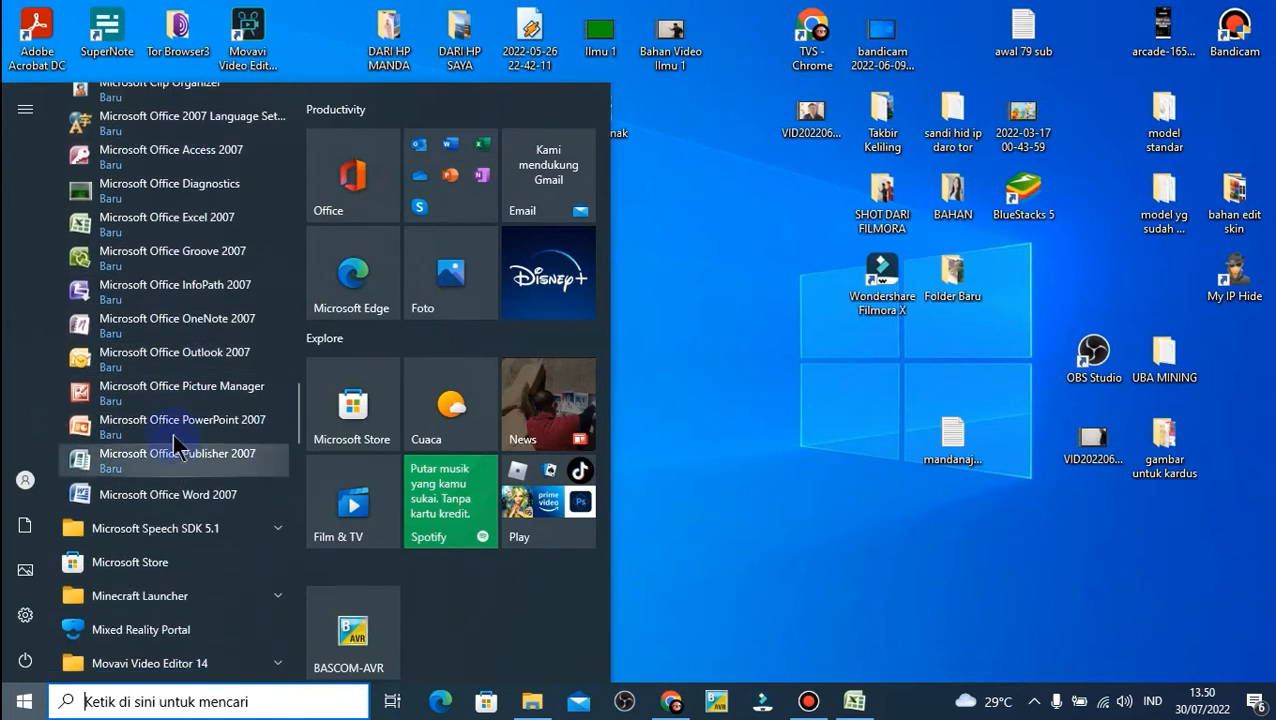
scroll(174, 437, down, 1)
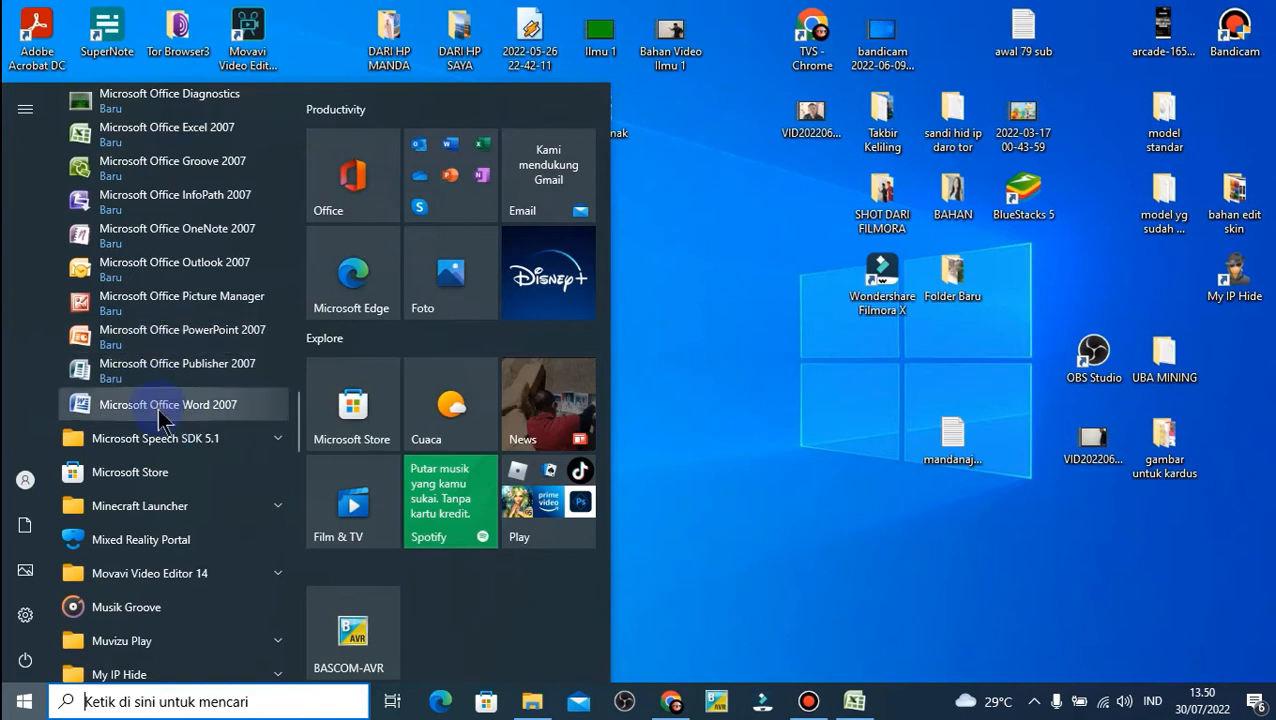
scroll(165, 410, up, 3)
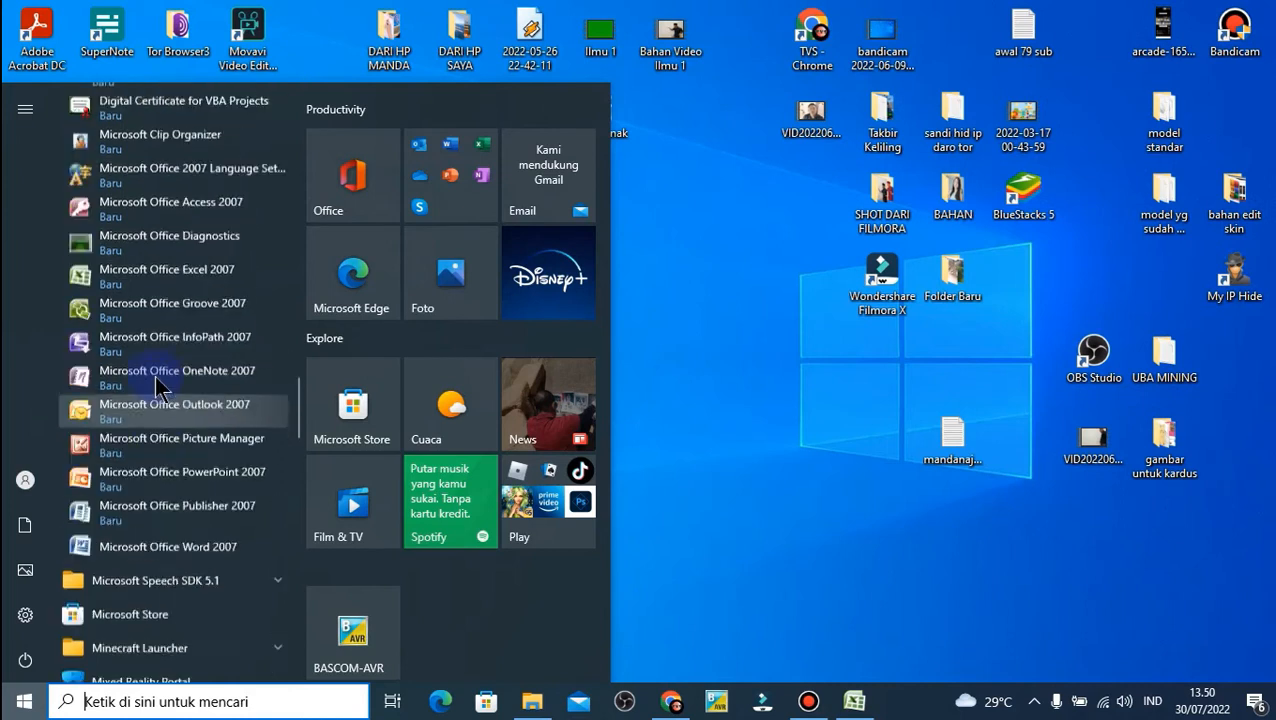
scroll(175, 203, up, 2)
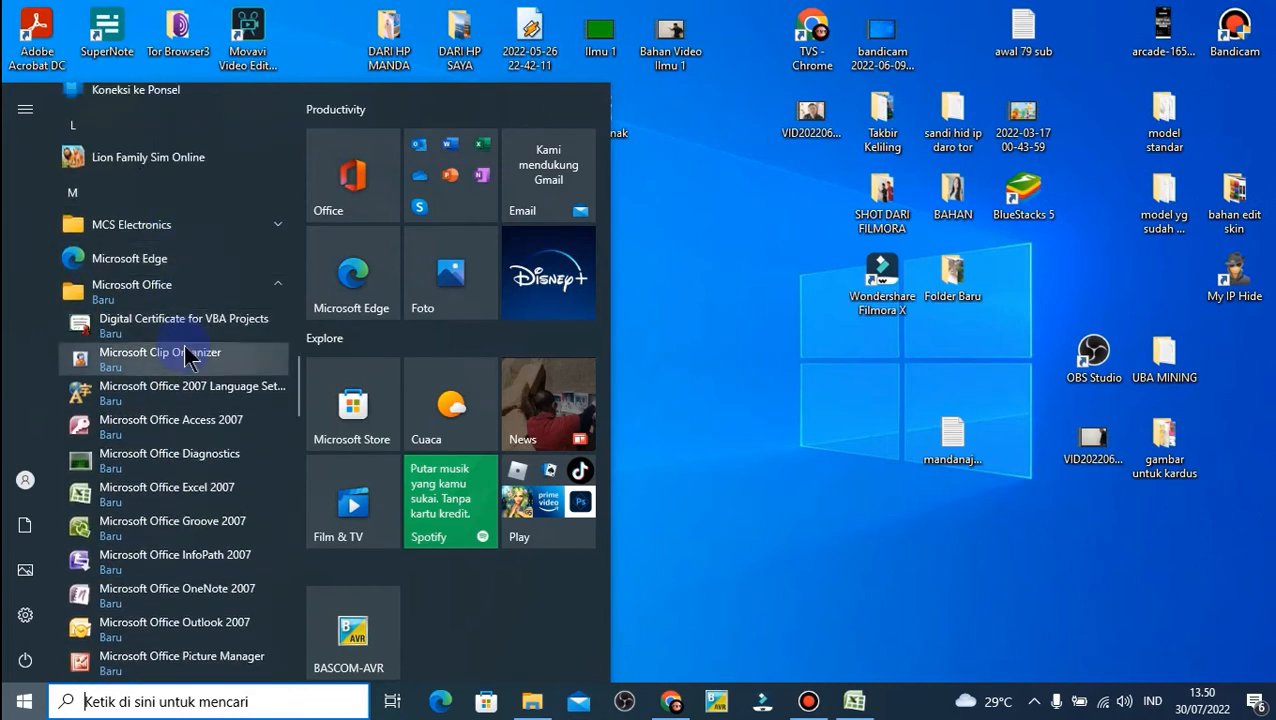
scroll(199, 350, down, 4)
scroll(185, 355, up, 5)
scroll(195, 372, down, 6)
scroll(193, 370, up, 5)
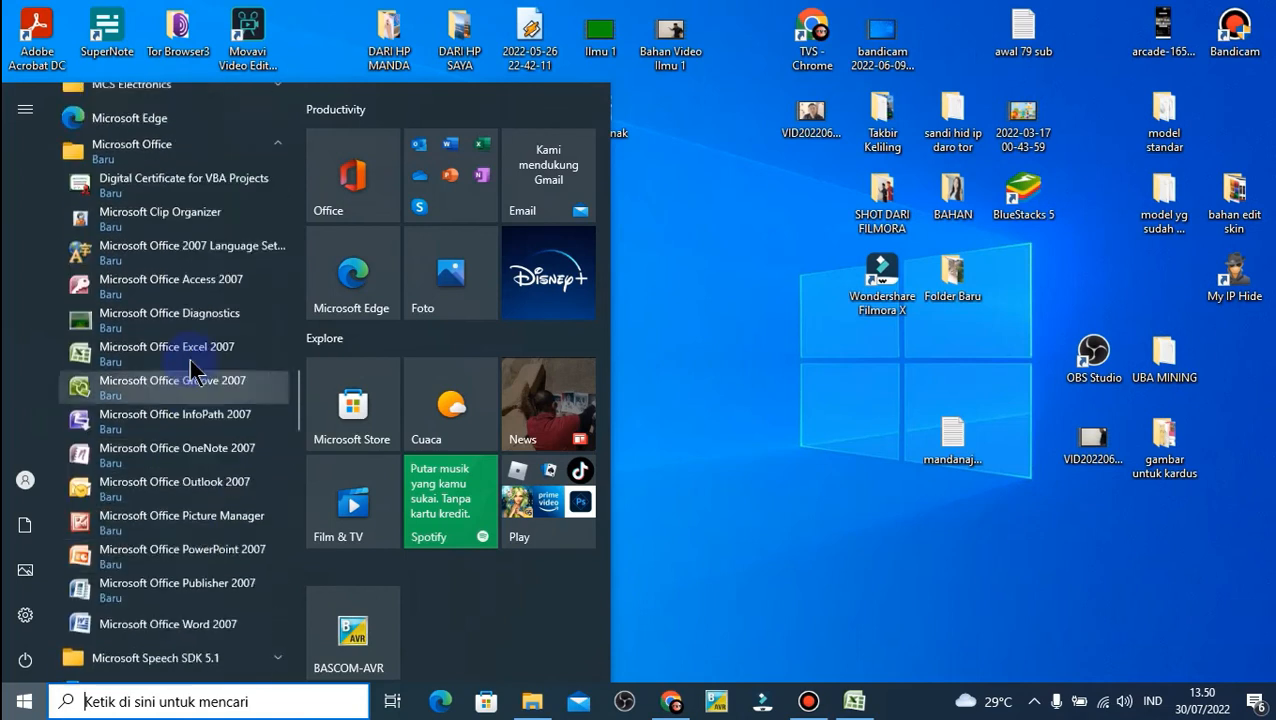
scroll(193, 370, down, 7)
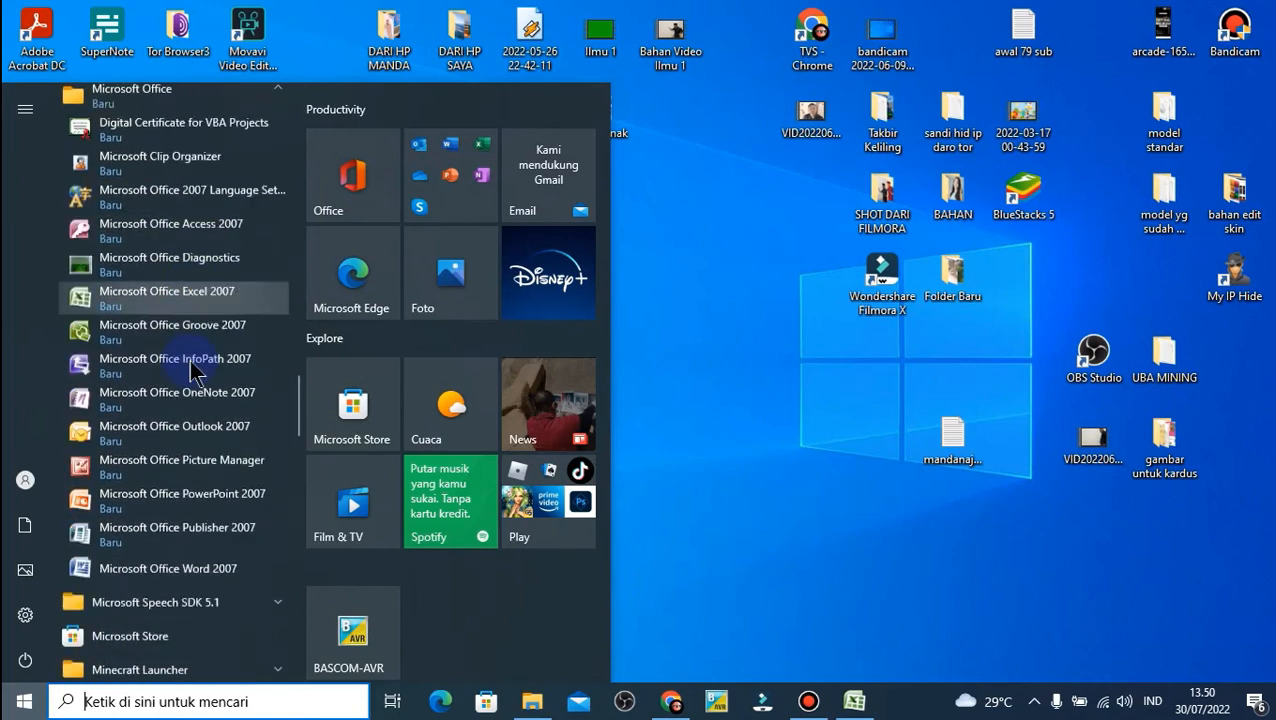
Step: Launch Microsoft Office Word 2007 from the Microsoft Office folder and place the cursor in the blank document
scroll(190, 350, up, 3)
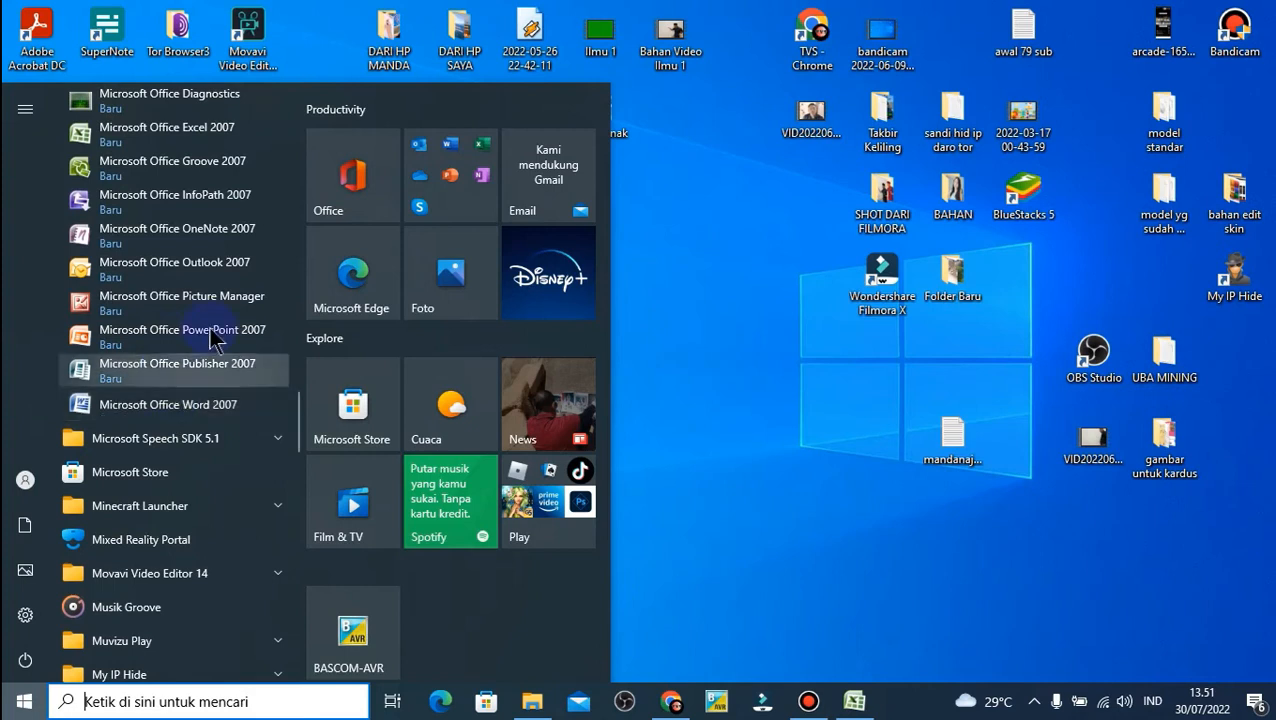
click(155, 405)
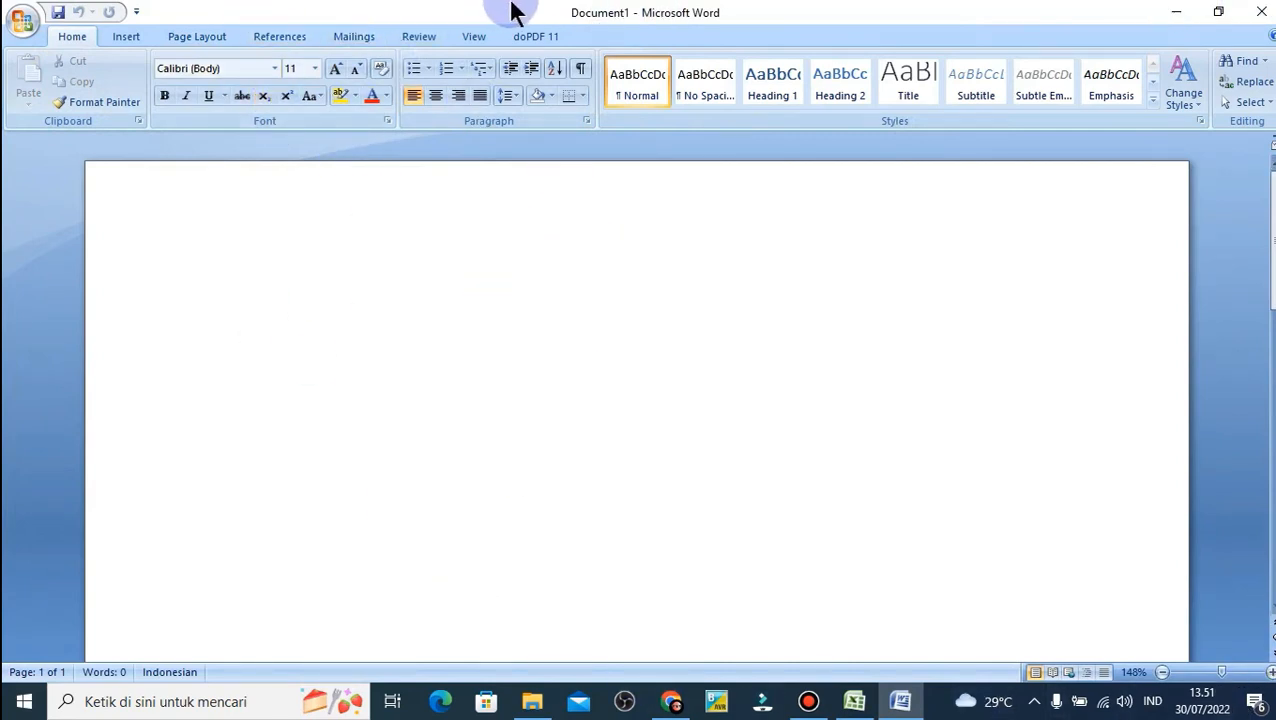
click(330, 361)
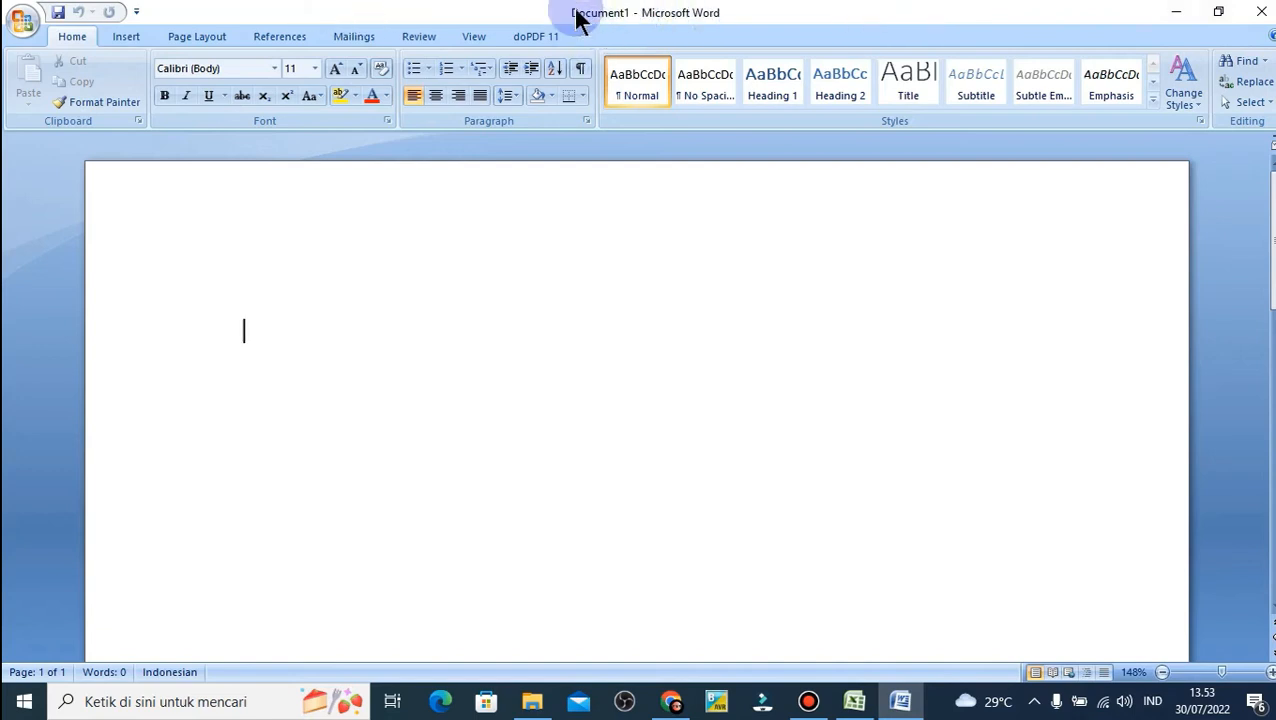
Step: Minimize the Word window to the desktop and bring it back up
mouse_move(1149, 566)
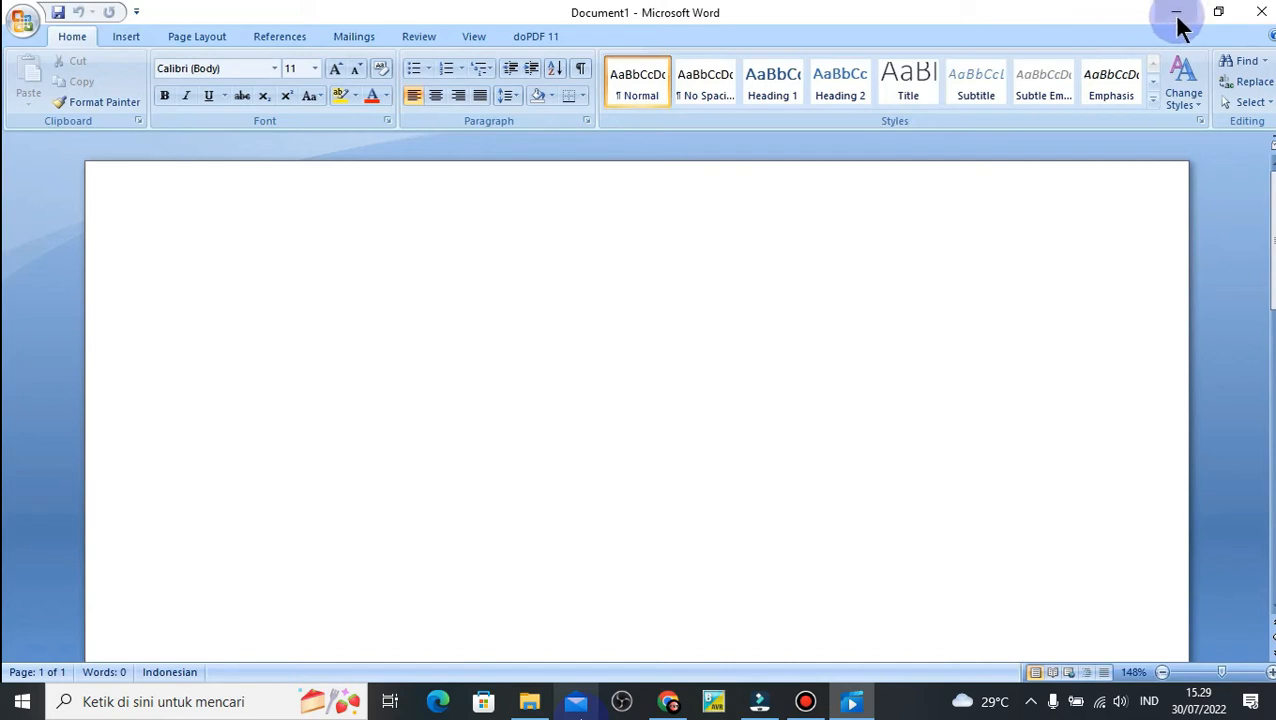
click(1177, 22)
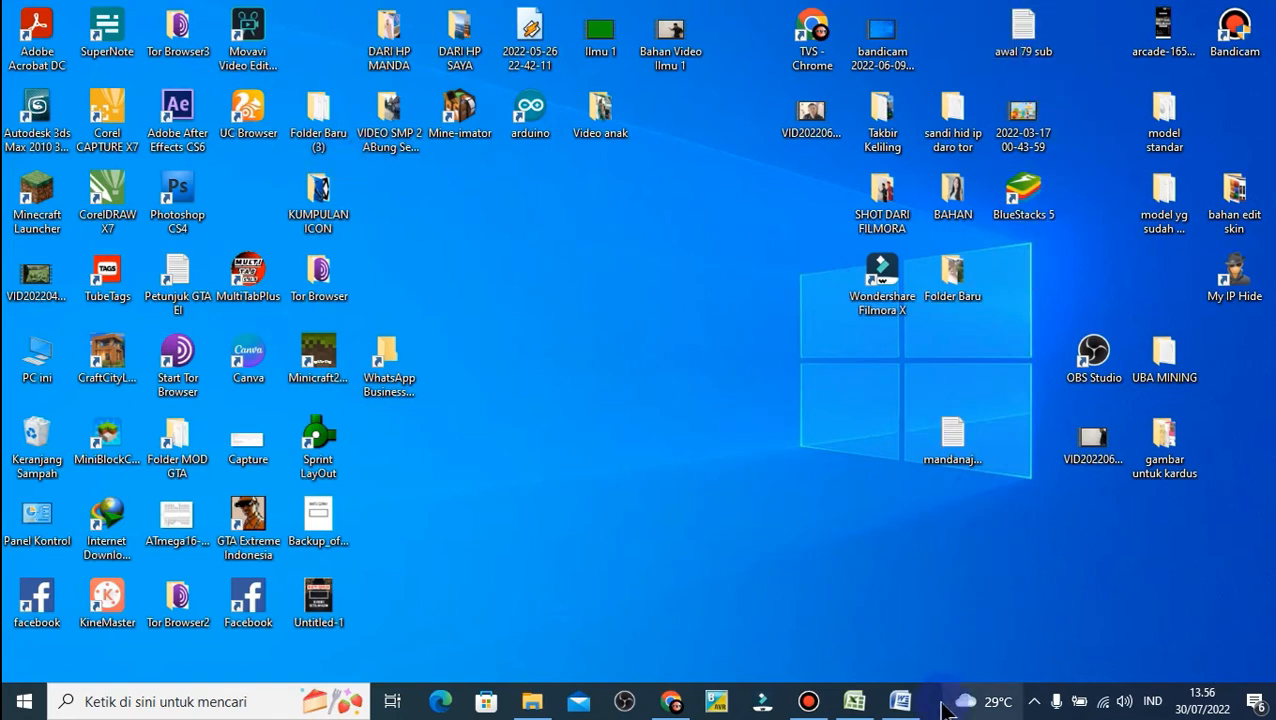
mouse_move(903, 706)
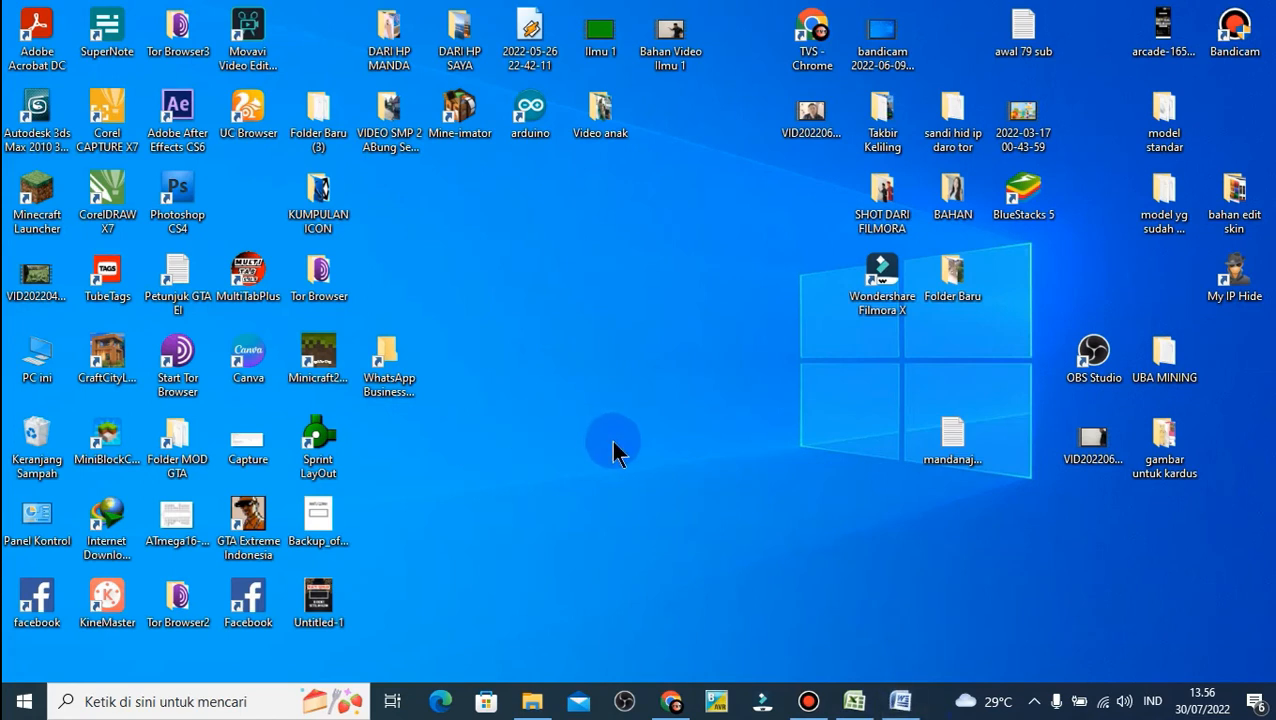
click(900, 702)
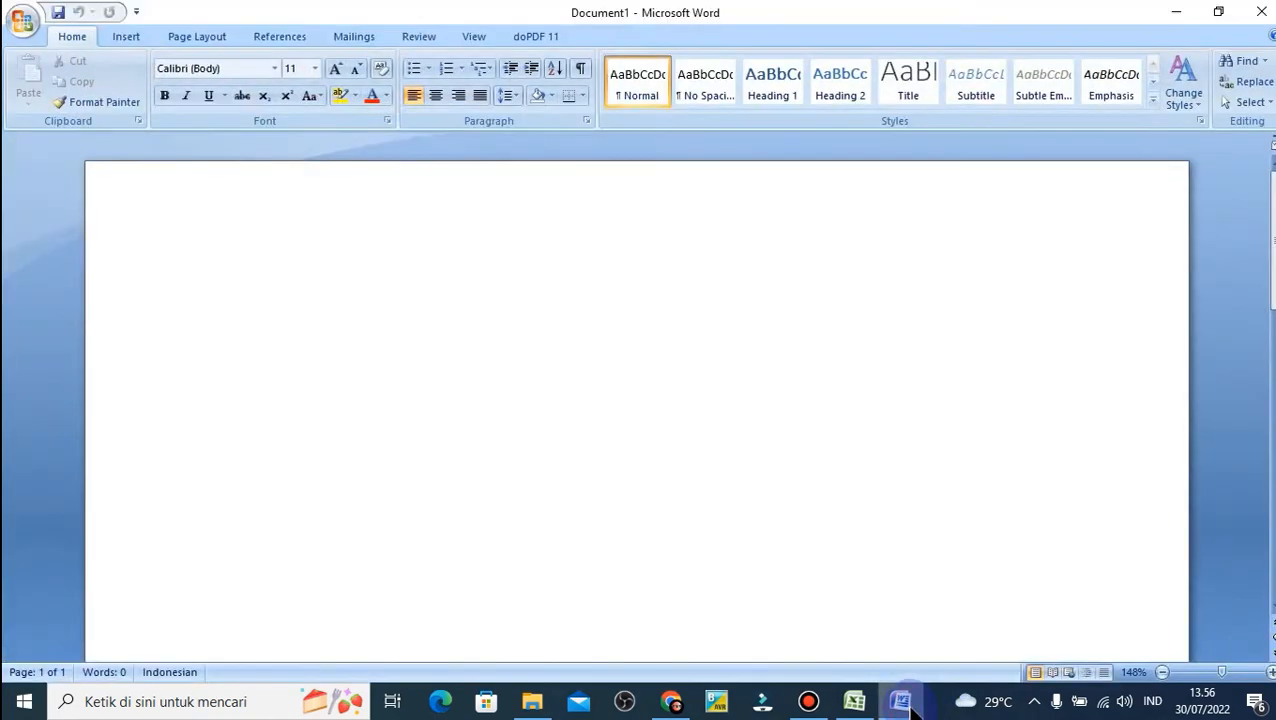
click(858, 425)
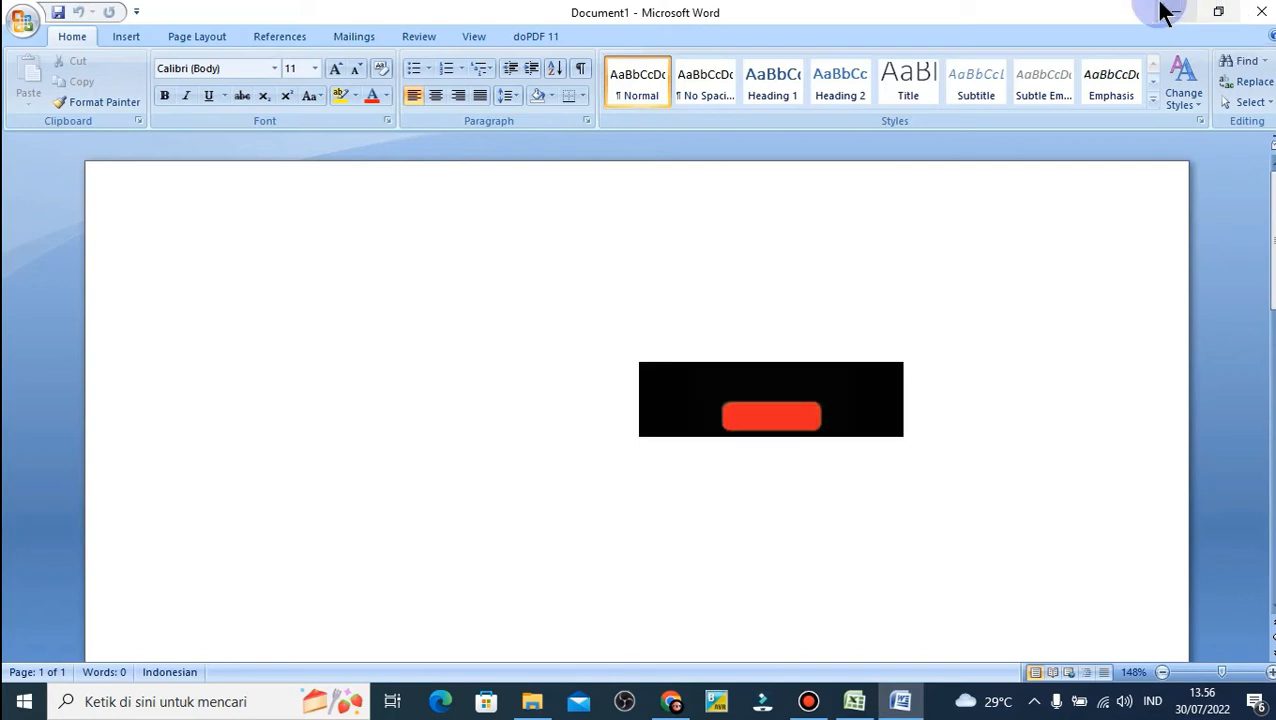
Step: Restore the Word window down to a floating size and narrow it while shifting it across the desktop
click(1220, 14)
drag(797, 161, 801, 131)
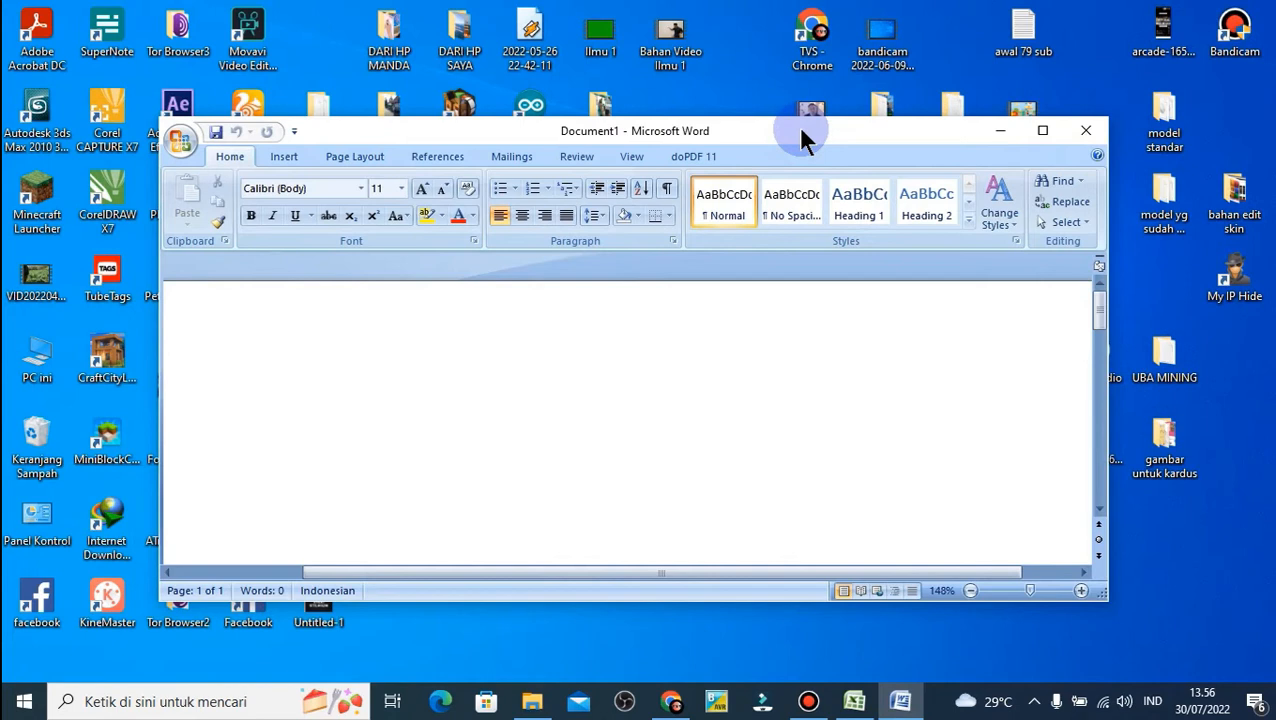
drag(798, 128, 812, 102)
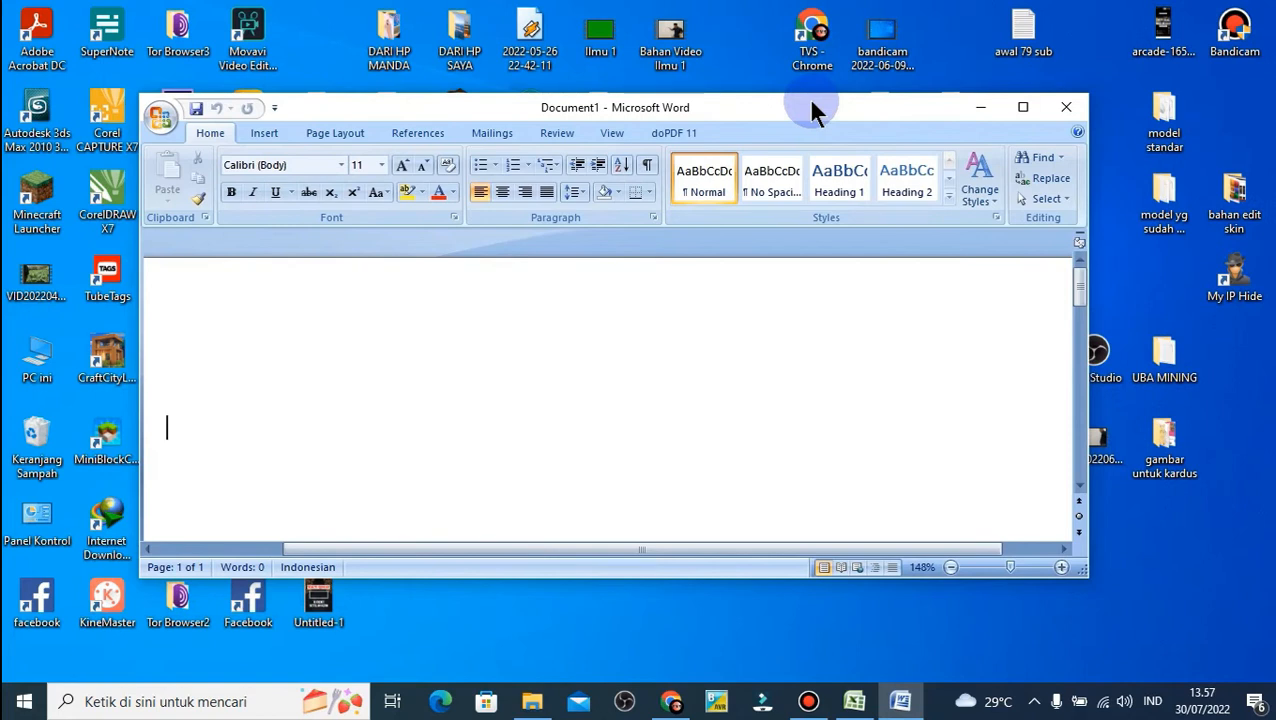
mouse_move(811, 101)
mouse_down()
mouse_move(837, 106)
mouse_move(827, 99)
mouse_up()
drag(1100, 206, 982, 203)
drag(706, 94, 590, 45)
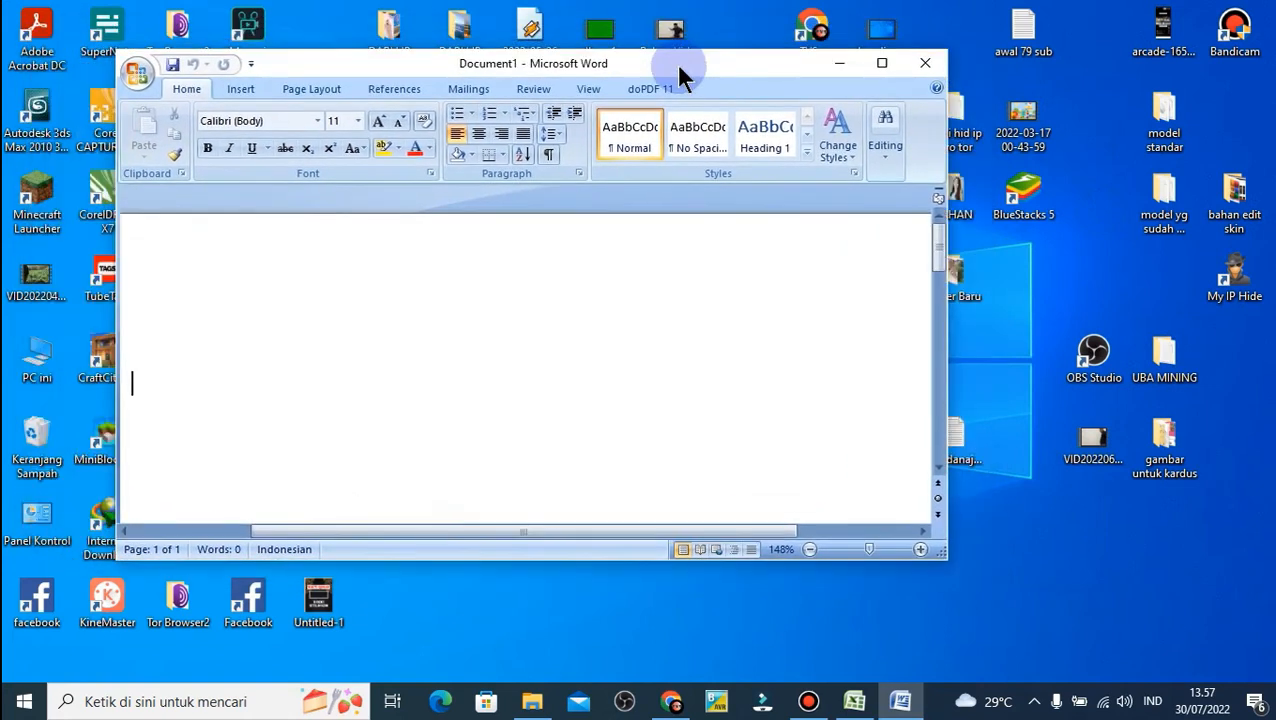
Step: Reposition the floating Word window on the desktop and maximize it
drag(677, 68, 697, 88)
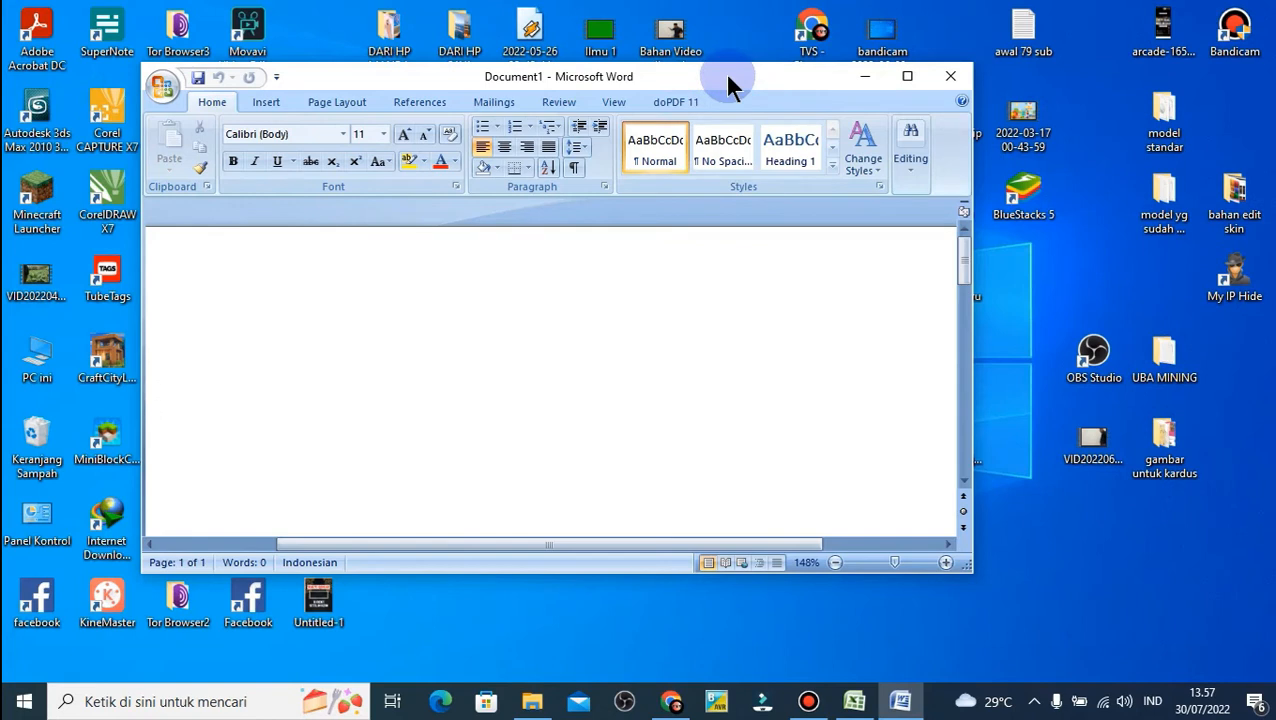
mouse_move(725, 76)
mouse_down()
mouse_move(727, 97)
mouse_move(722, 77)
mouse_move(658, 69)
mouse_move(891, 105)
mouse_move(686, 44)
mouse_move(709, 102)
mouse_move(749, 102)
mouse_move(731, 100)
mouse_up()
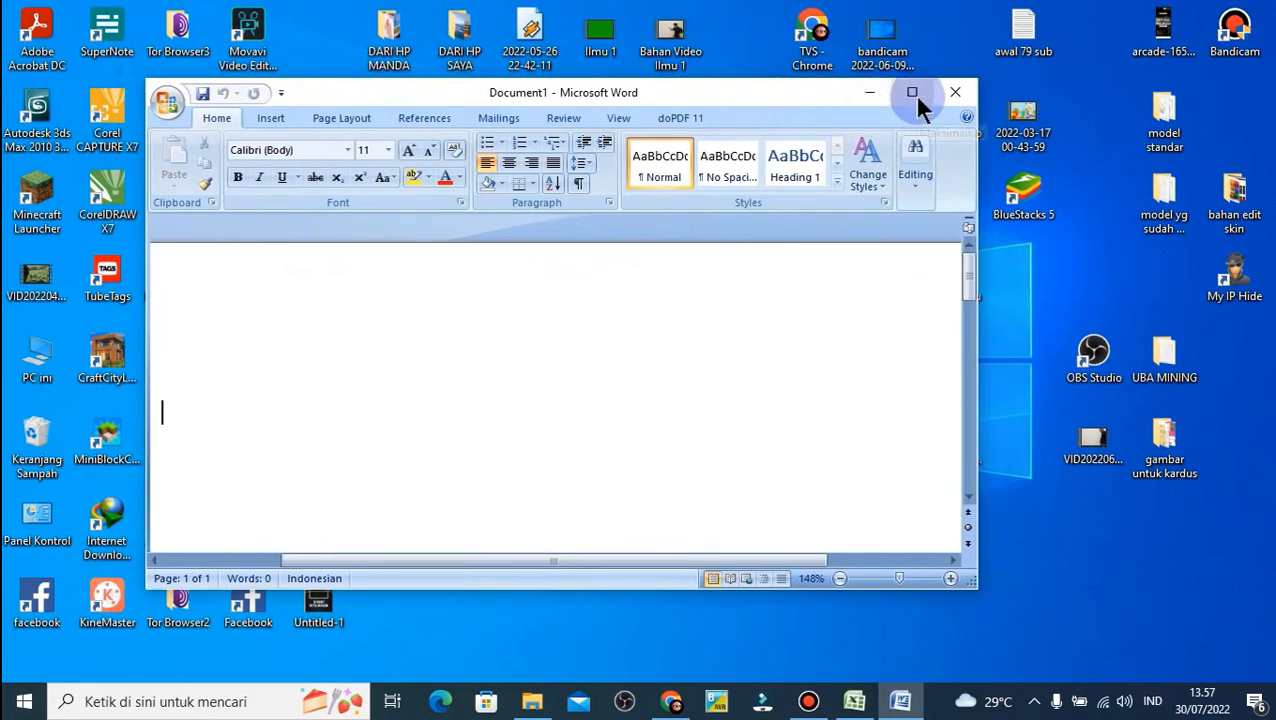
drag(780, 96, 791, 89)
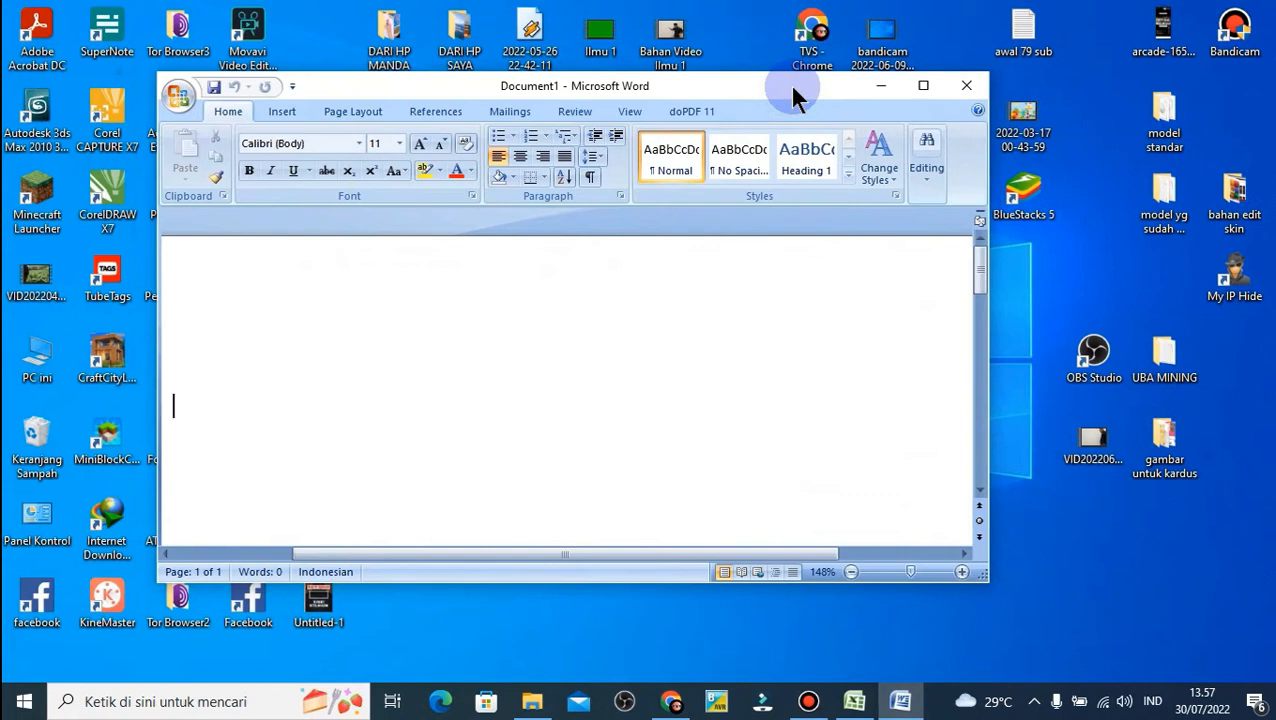
click(922, 90)
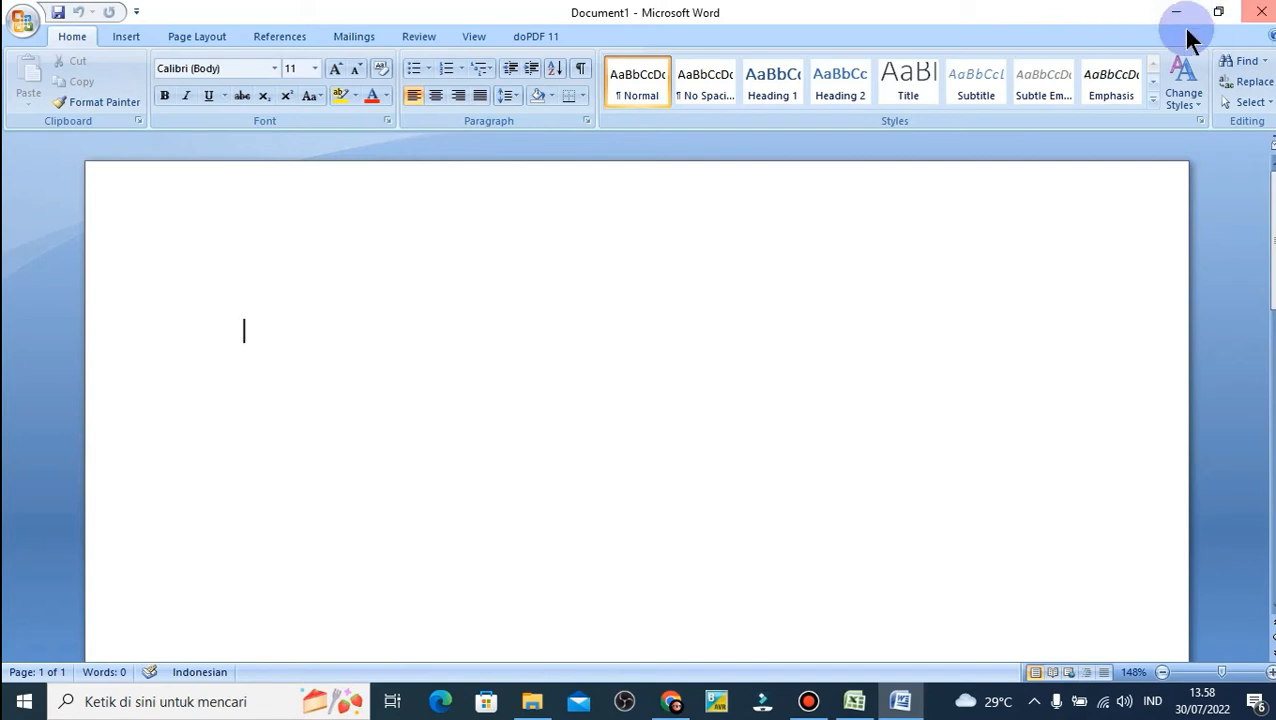
Step: Close Word and relaunch Microsoft Office Word 2007 from the recently added programs
click(1263, 17)
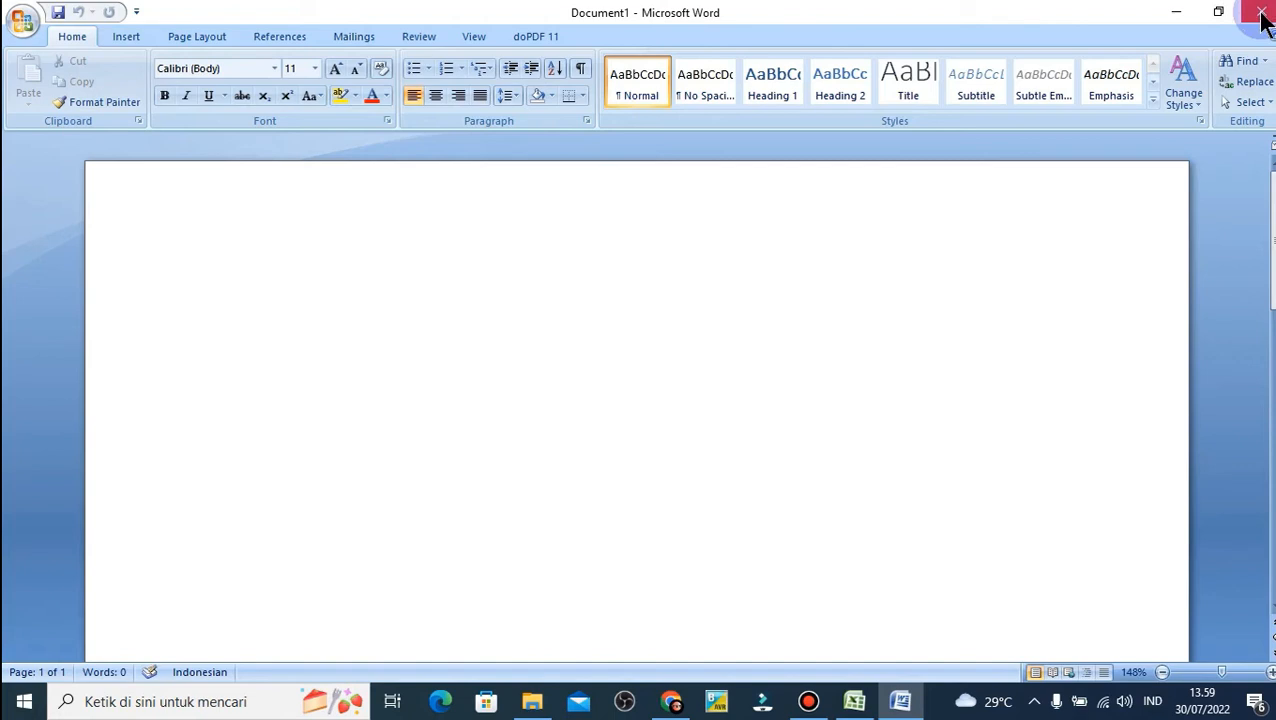
click(1262, 14)
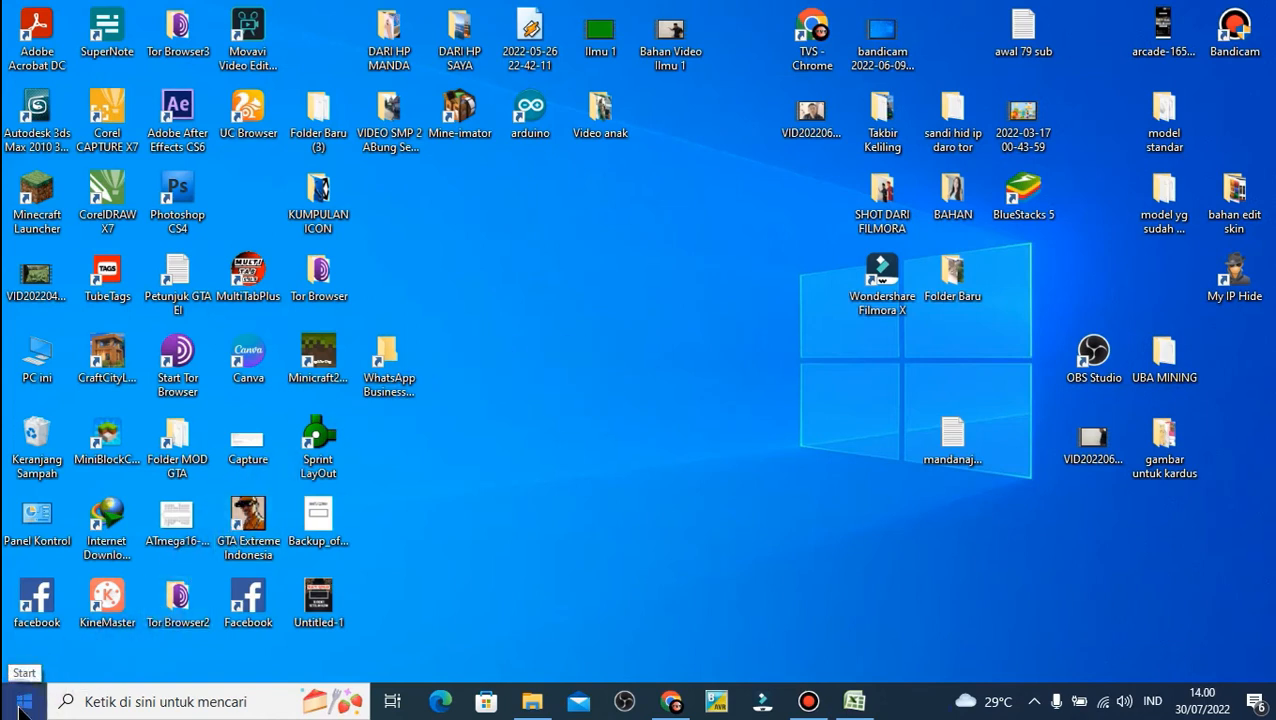
click(20, 710)
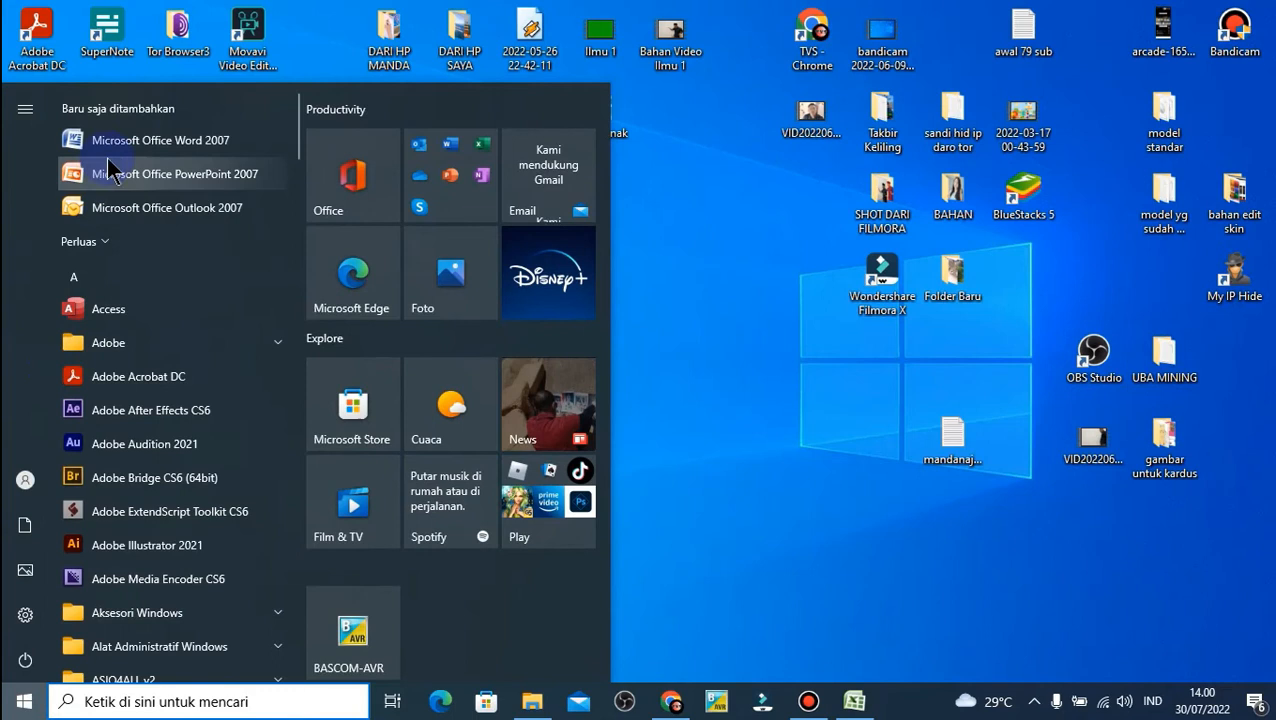
click(157, 142)
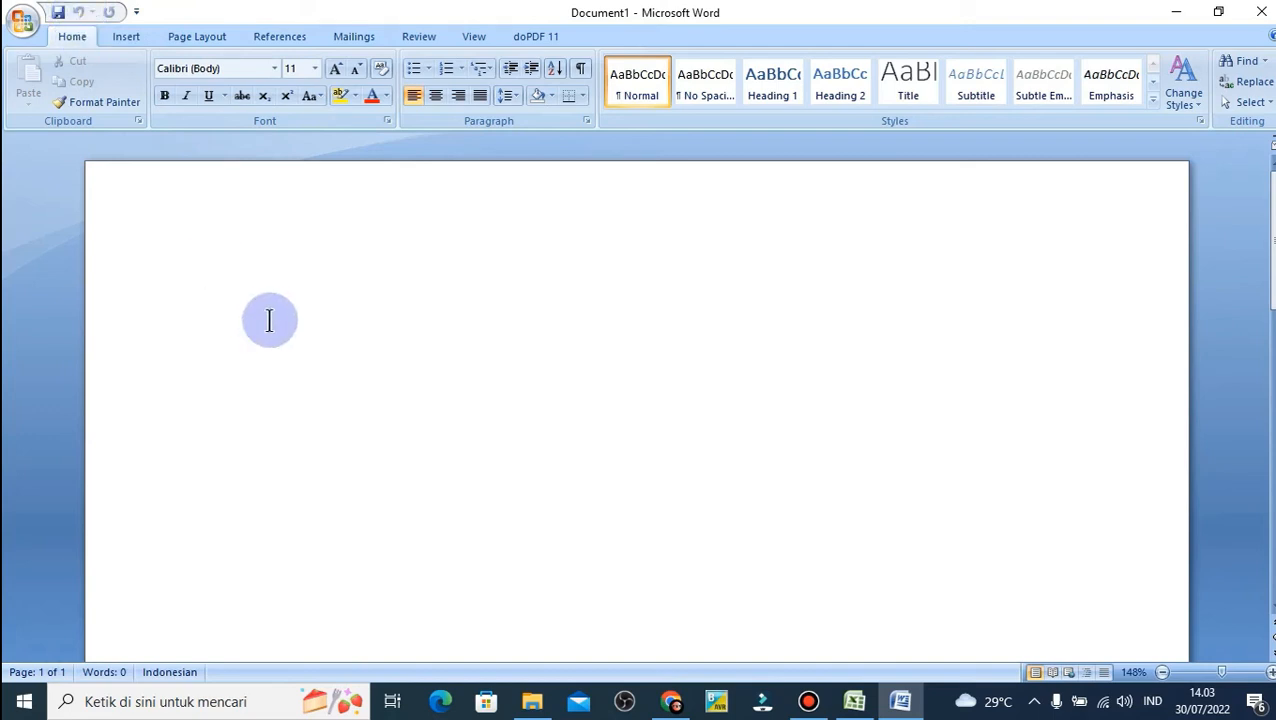
Step: Write "saya" in the blank document and try undoing and redoing the typing, ending with an undo
text(aya)
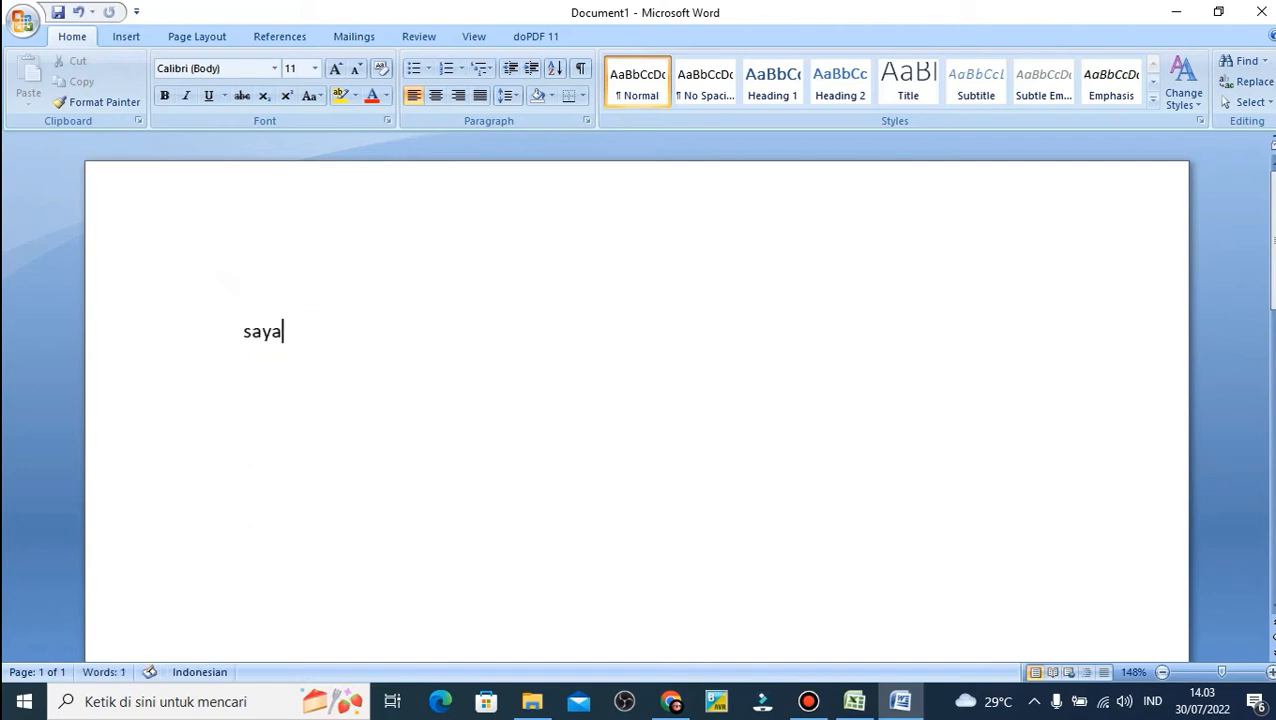
click(79, 14)
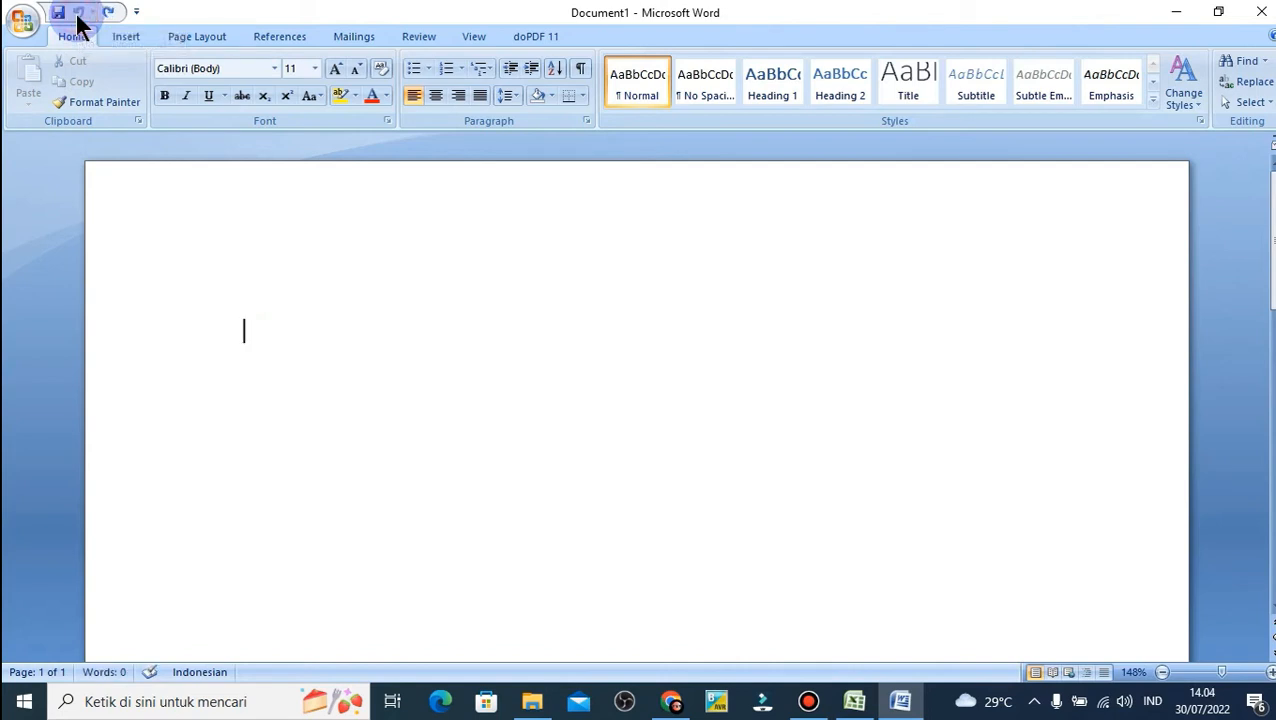
text(saya)
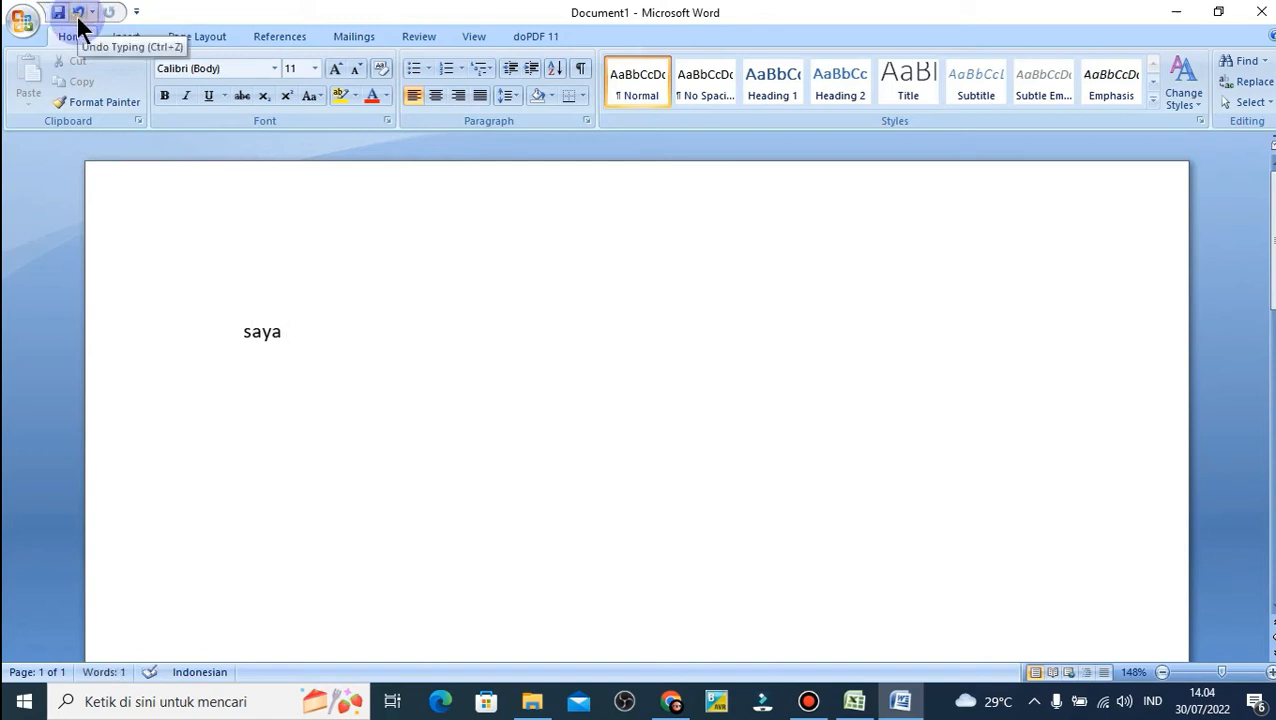
click(80, 14)
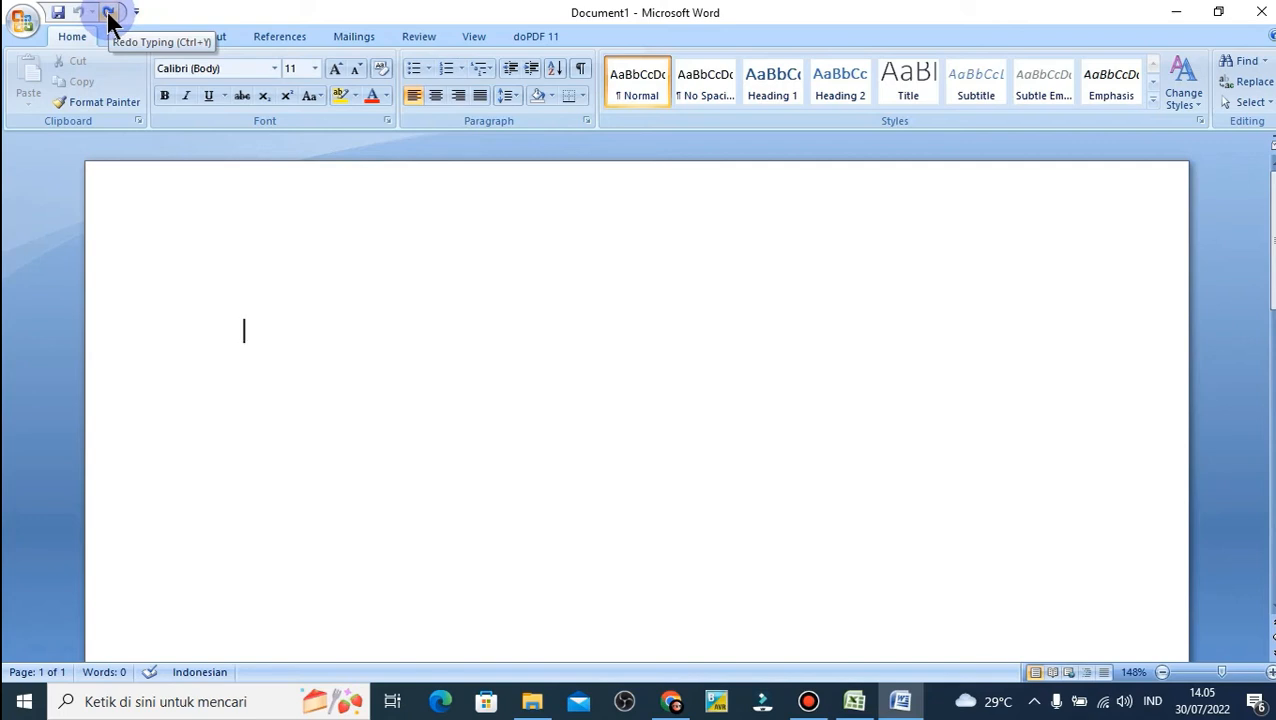
click(110, 18)
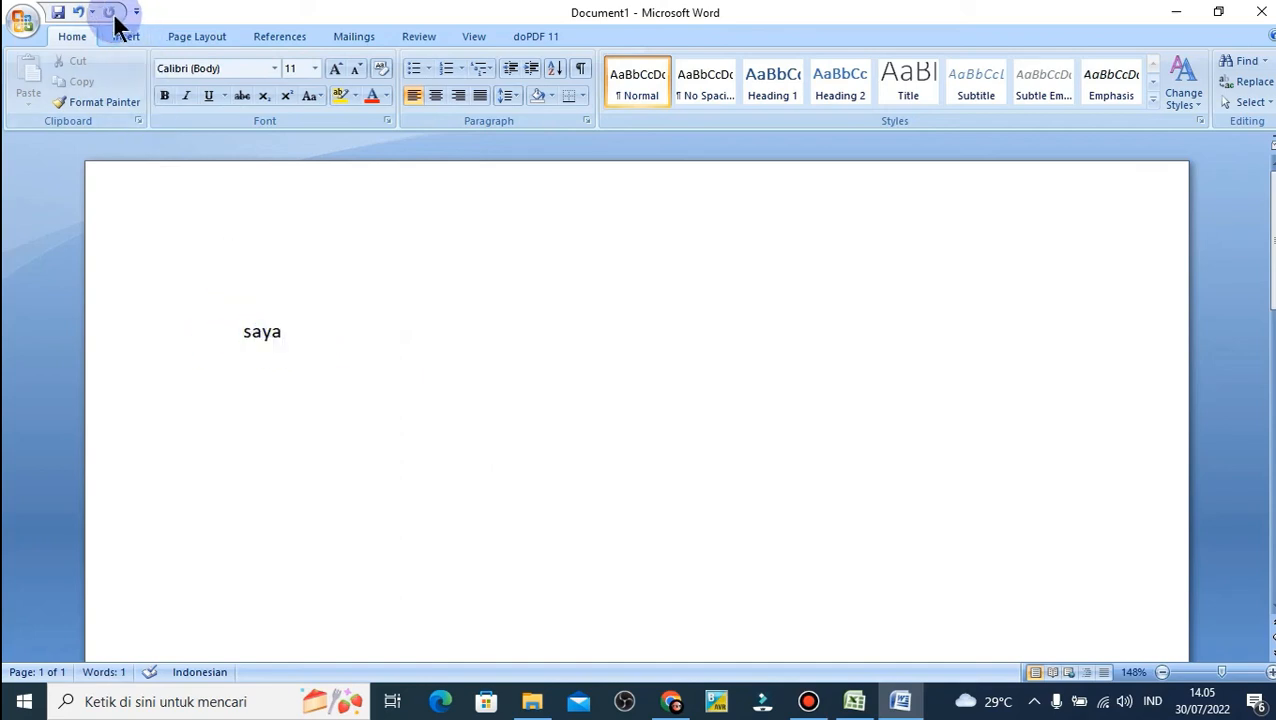
click(80, 12)
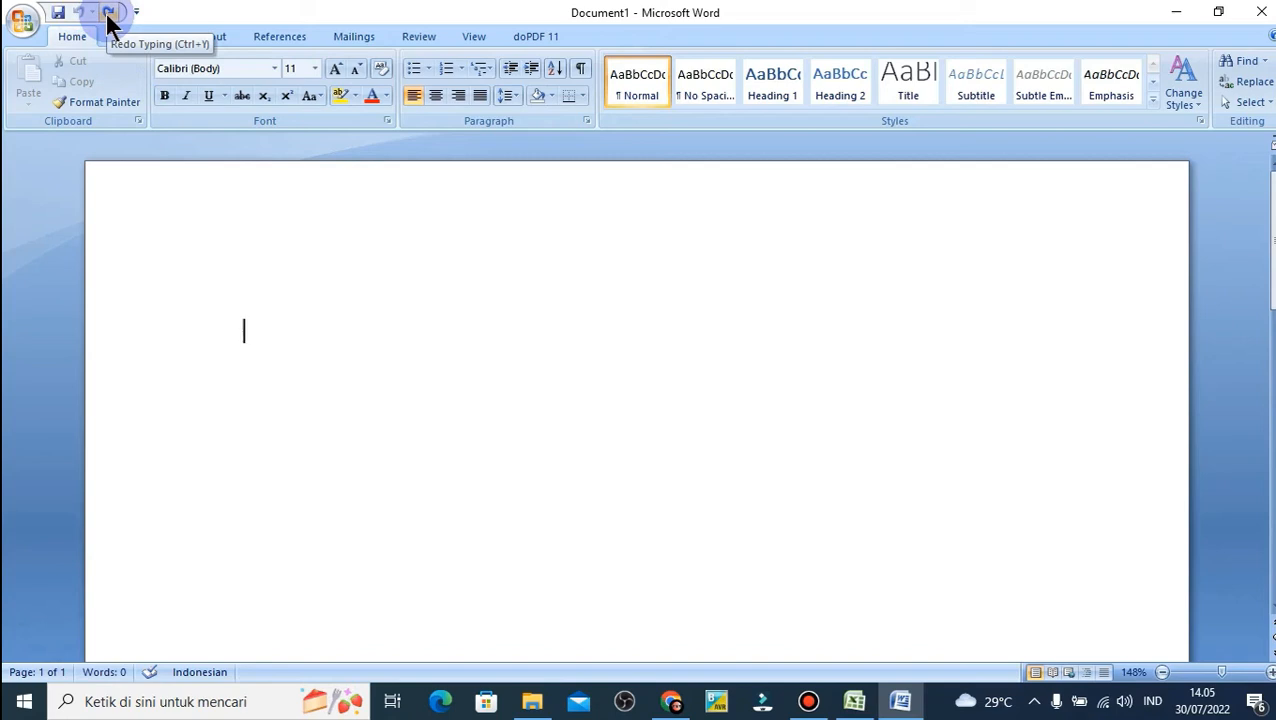
click(284, 329)
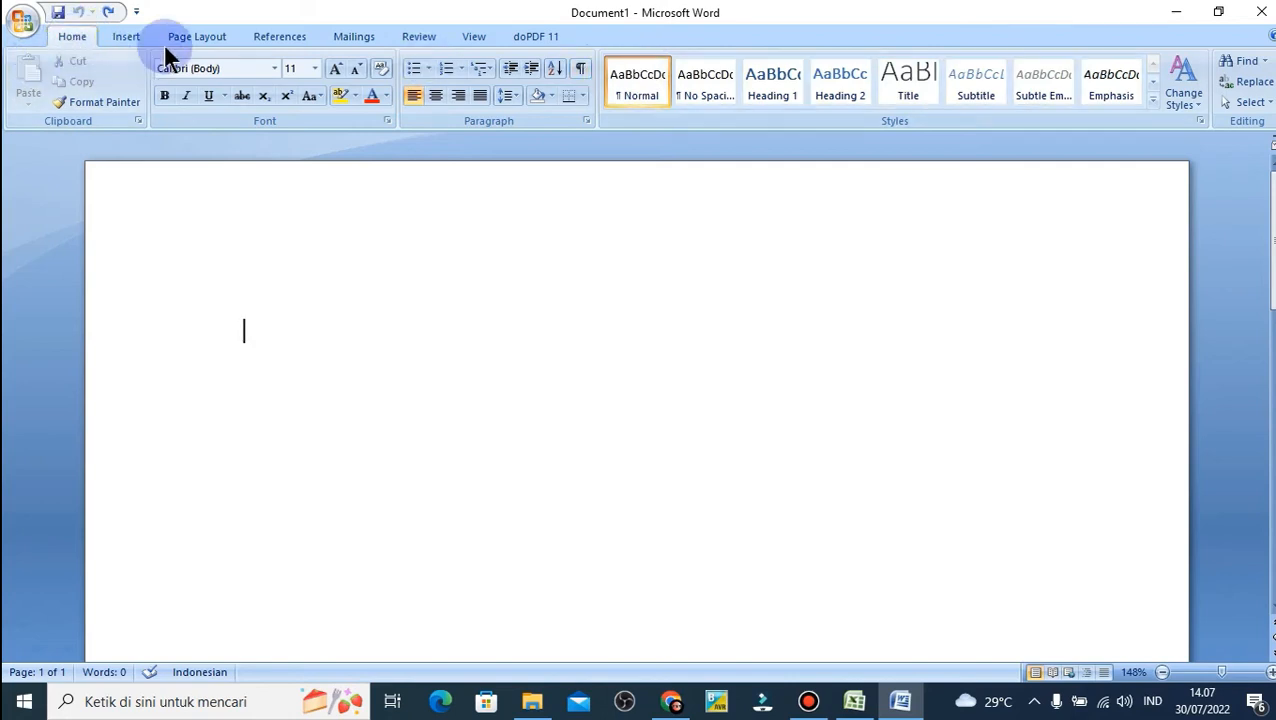
Step: Look through the available typefaces in the font list and close it without changing the font
click(122, 36)
click(76, 35)
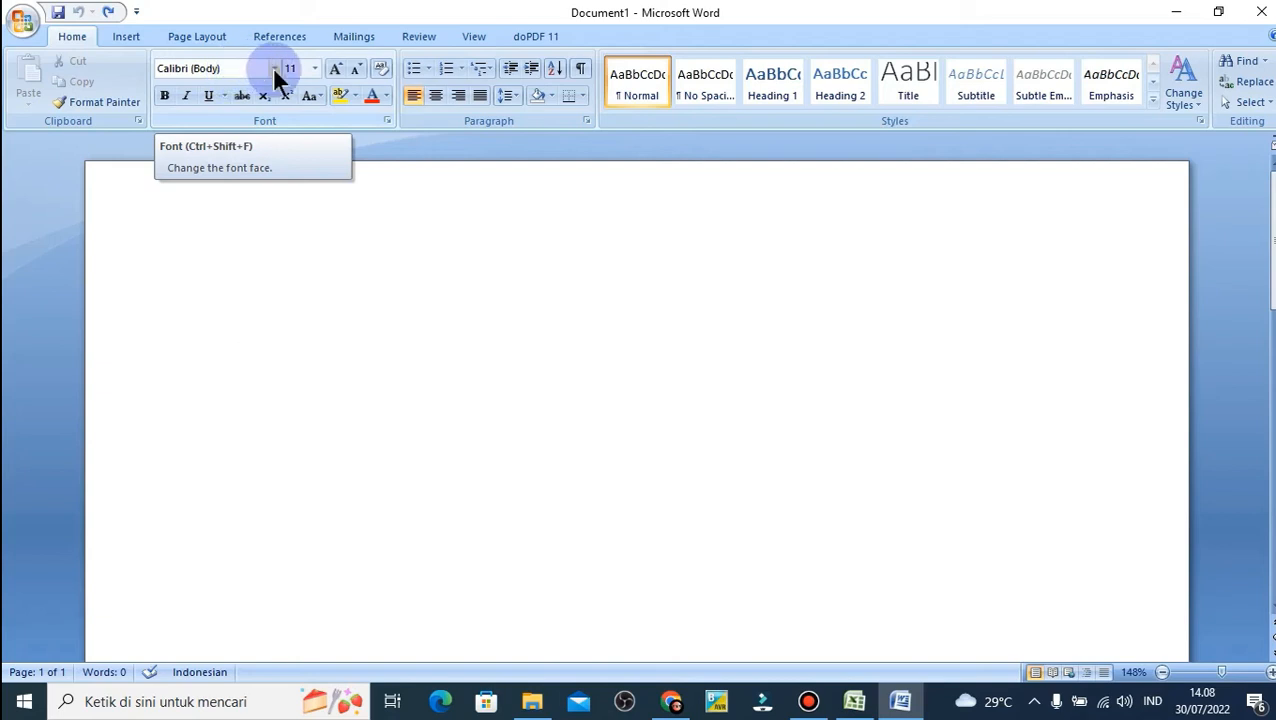
click(273, 68)
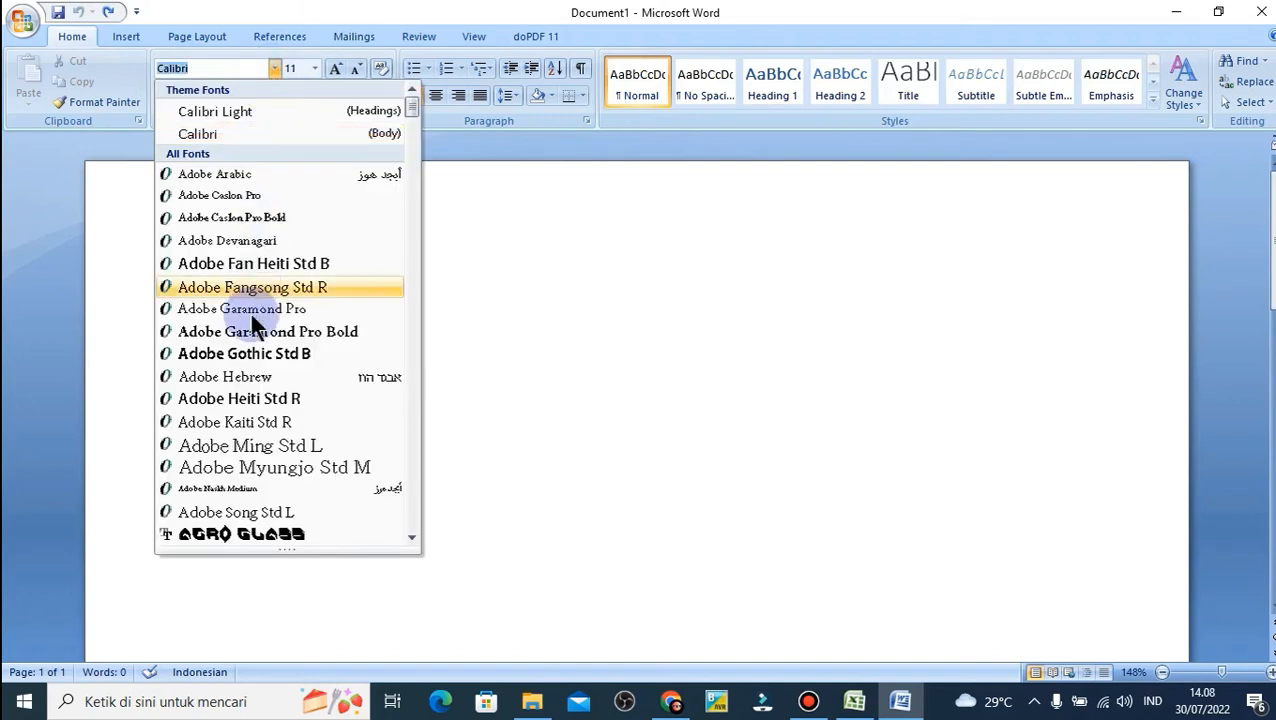
scroll(250, 408, down, 7)
scroll(250, 410, down, 20)
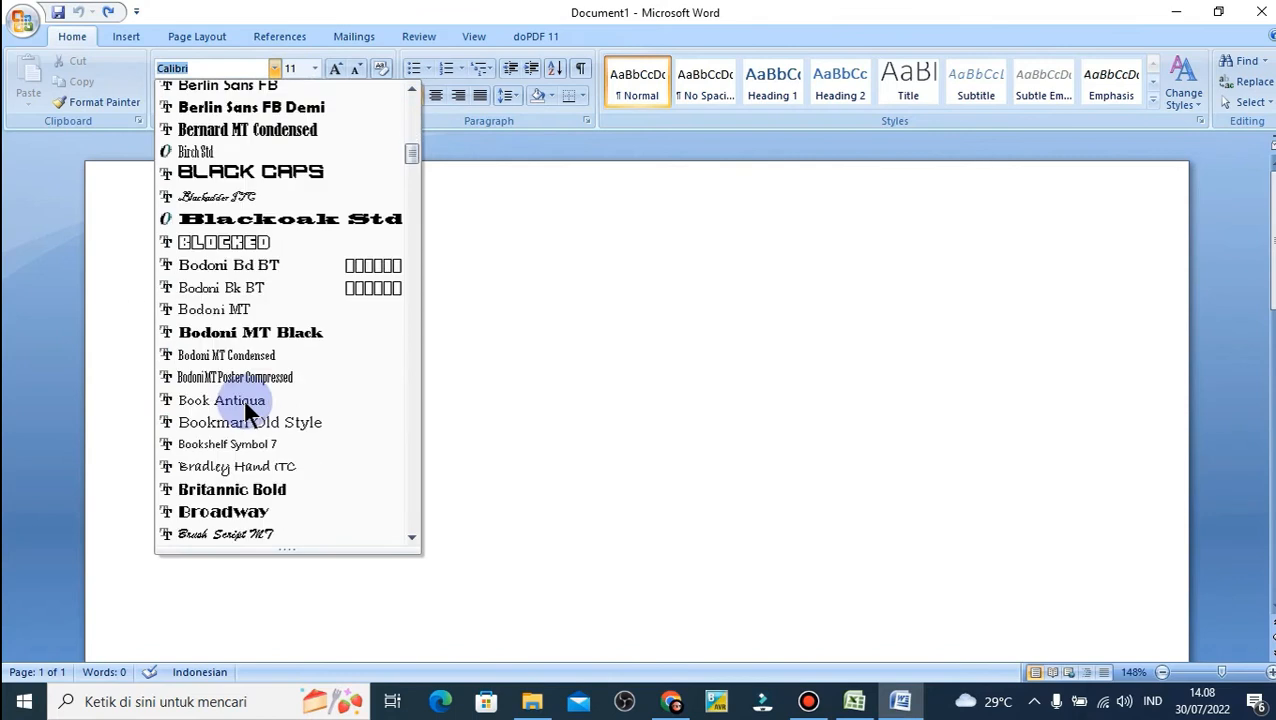
scroll(248, 410, down, 11)
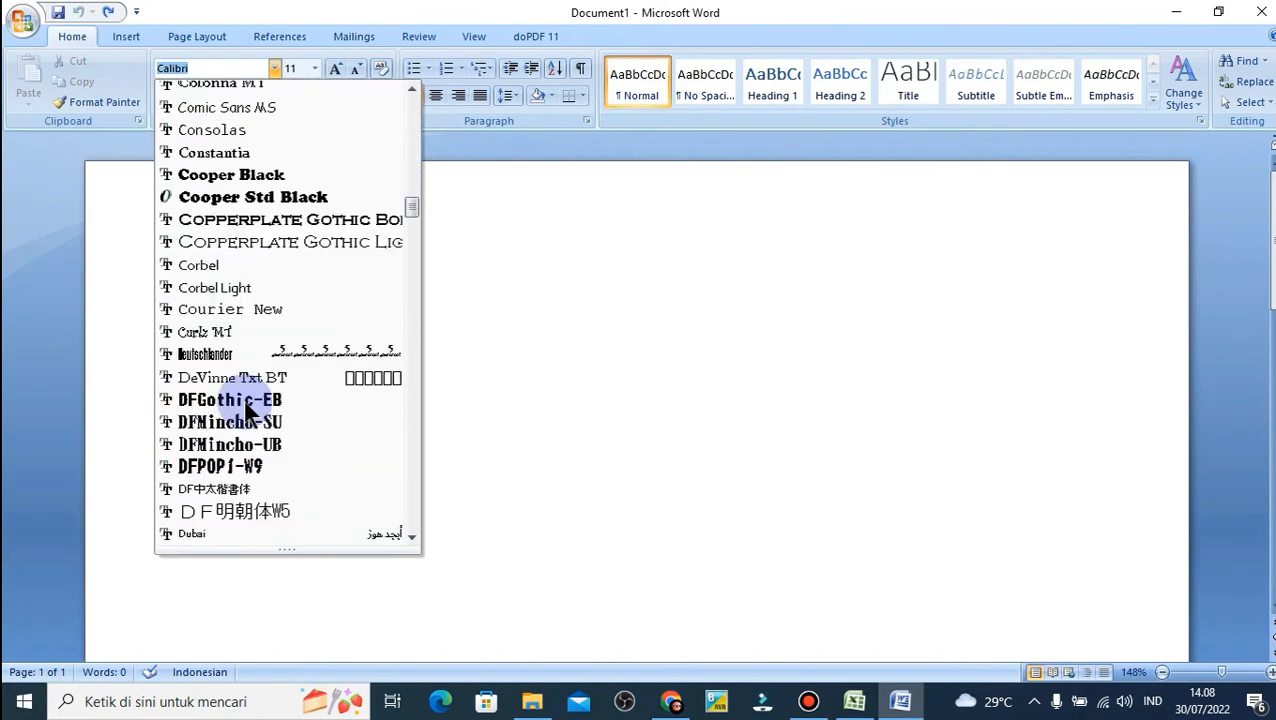
scroll(248, 410, up, 7)
scroll(247, 410, up, 20)
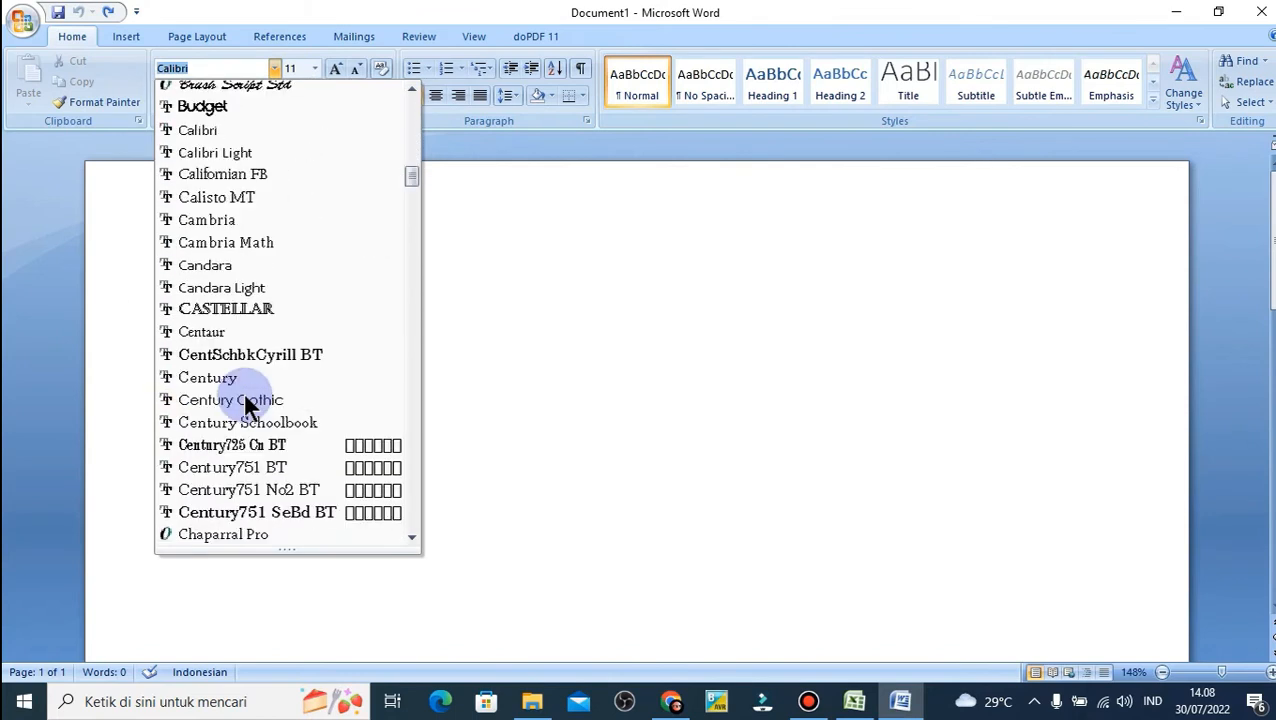
scroll(245, 395, up, 3)
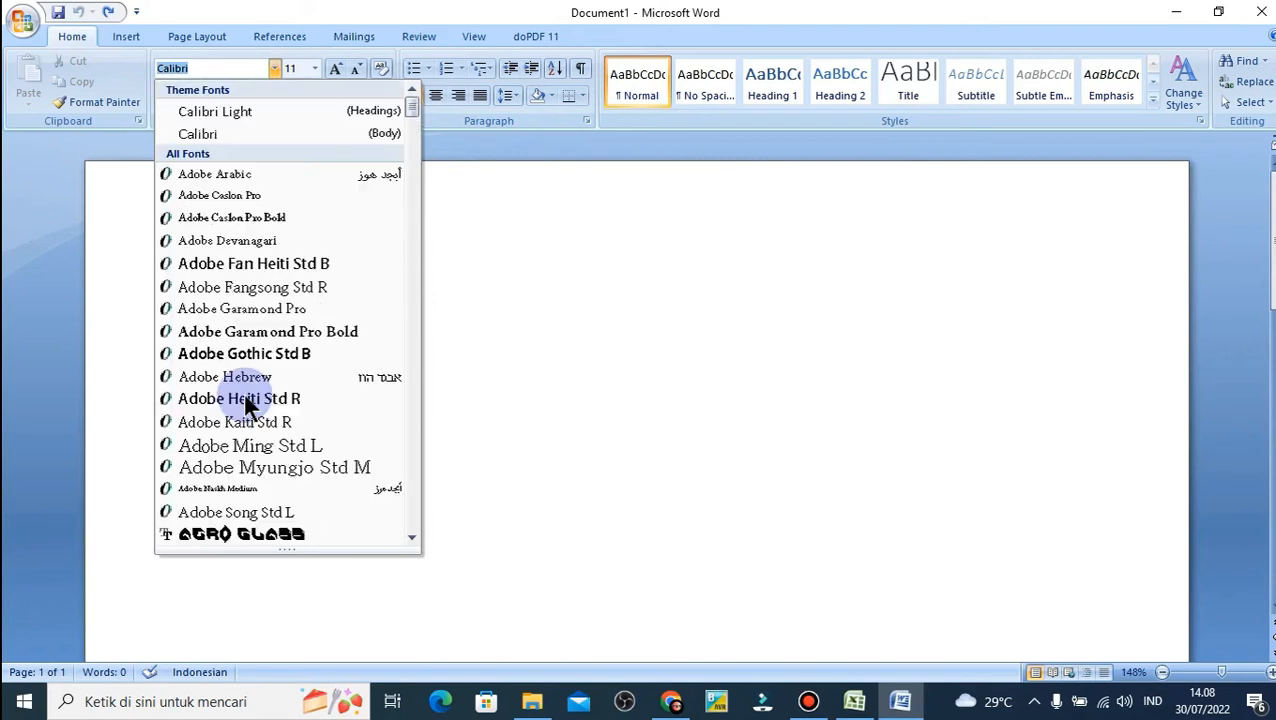
drag(409, 102, 408, 96)
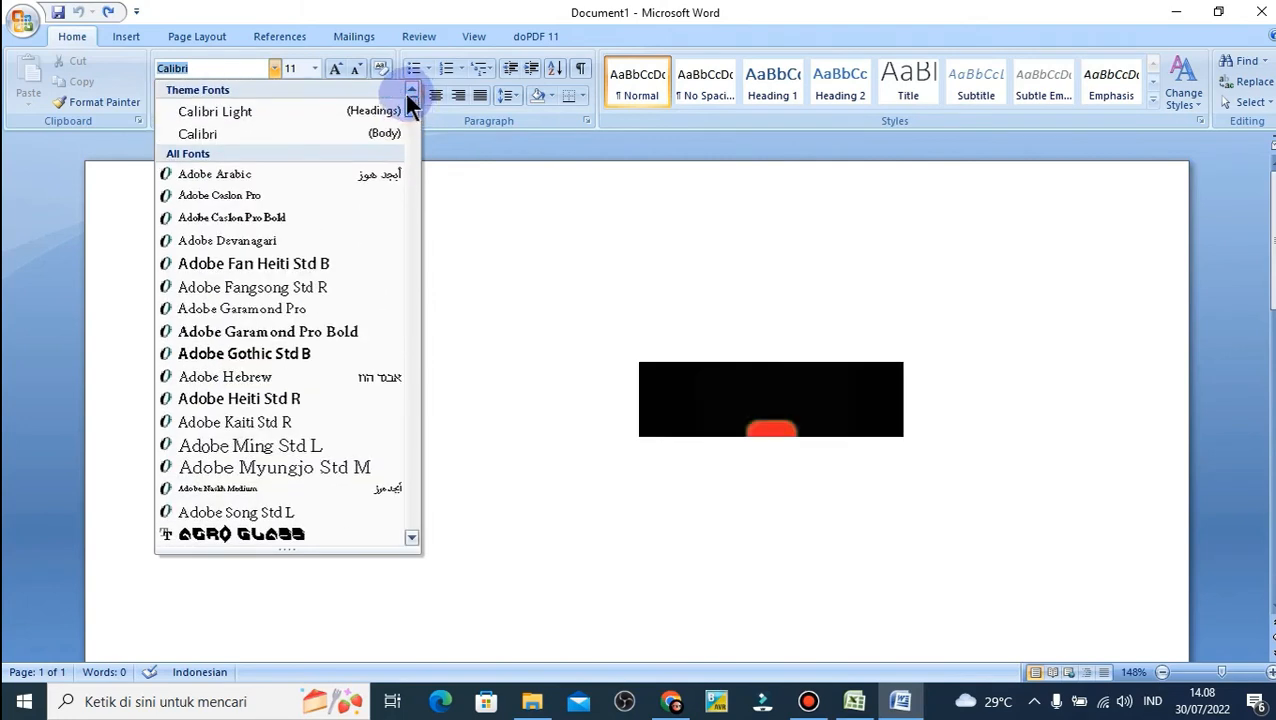
click(276, 68)
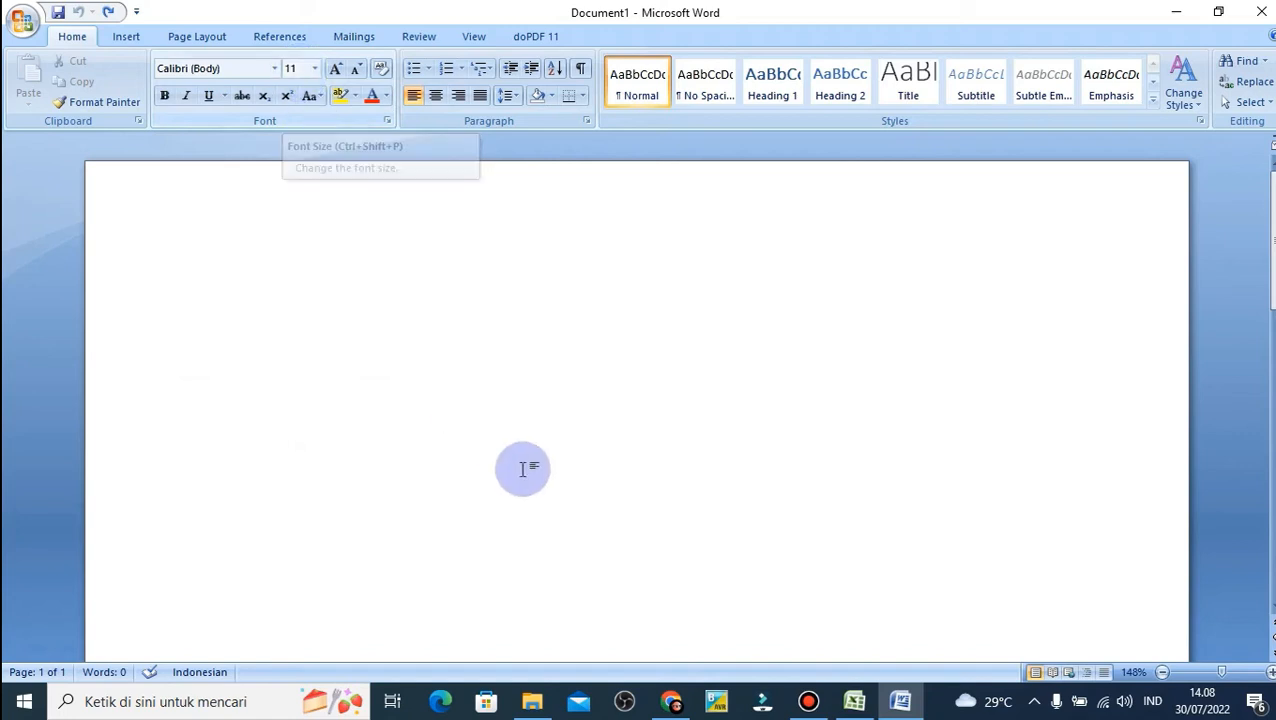
Step: Look through the available font sizes and close the list without changing the size
click(315, 69)
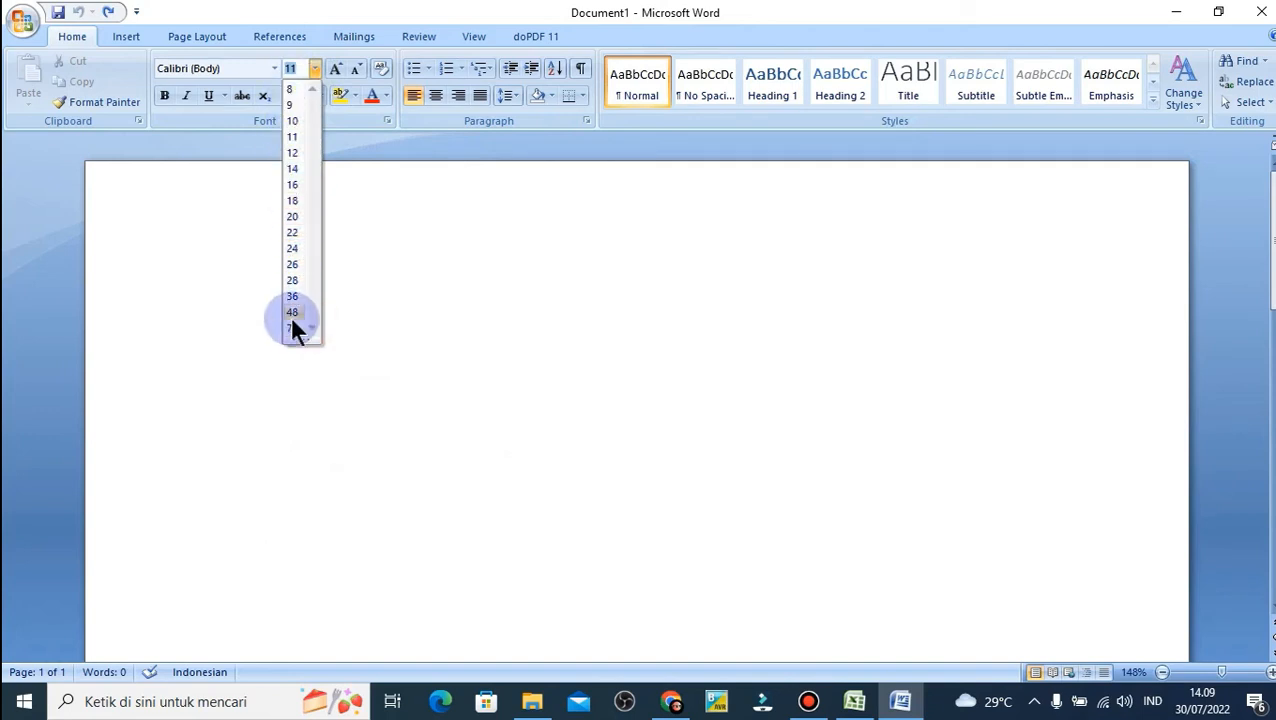
click(316, 68)
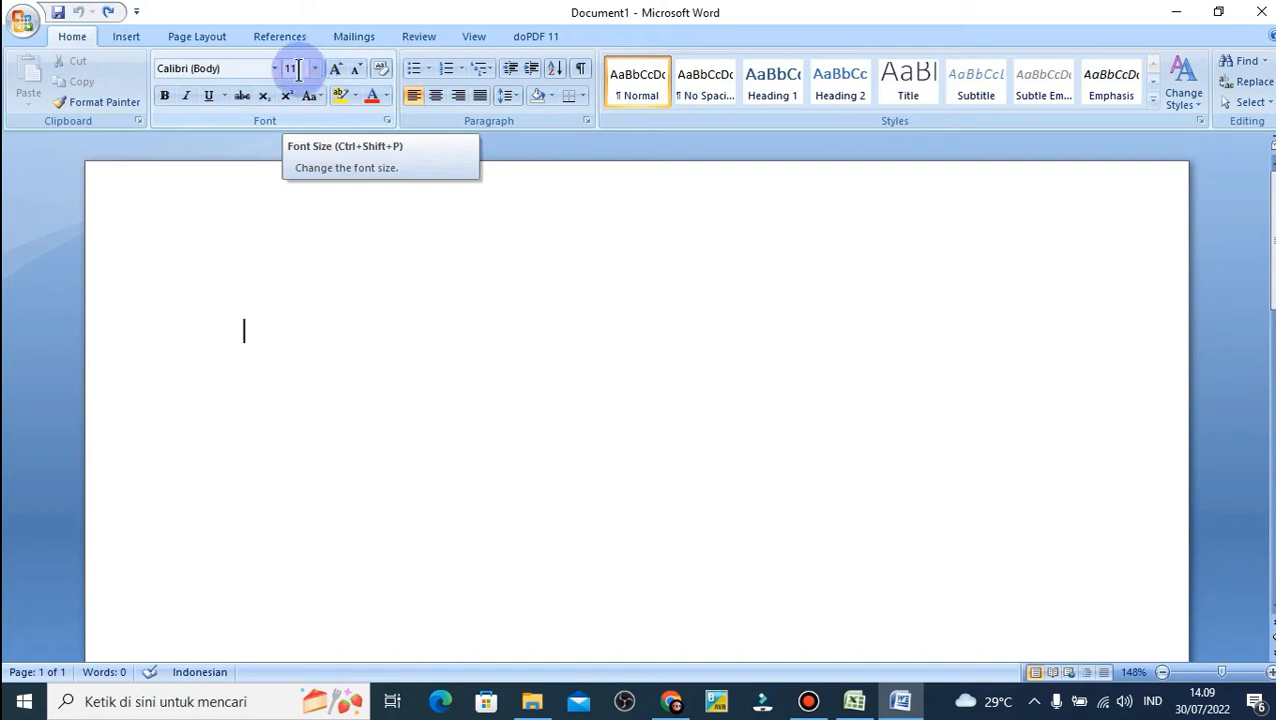
click(314, 68)
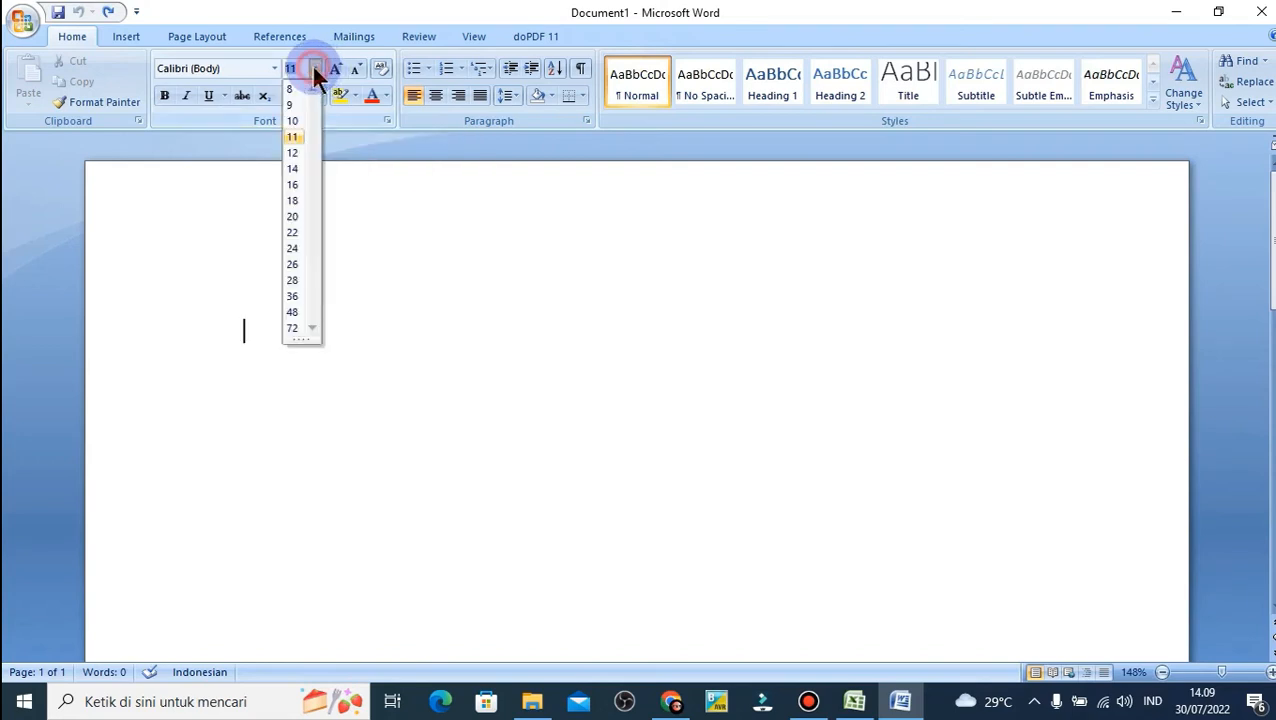
click(313, 68)
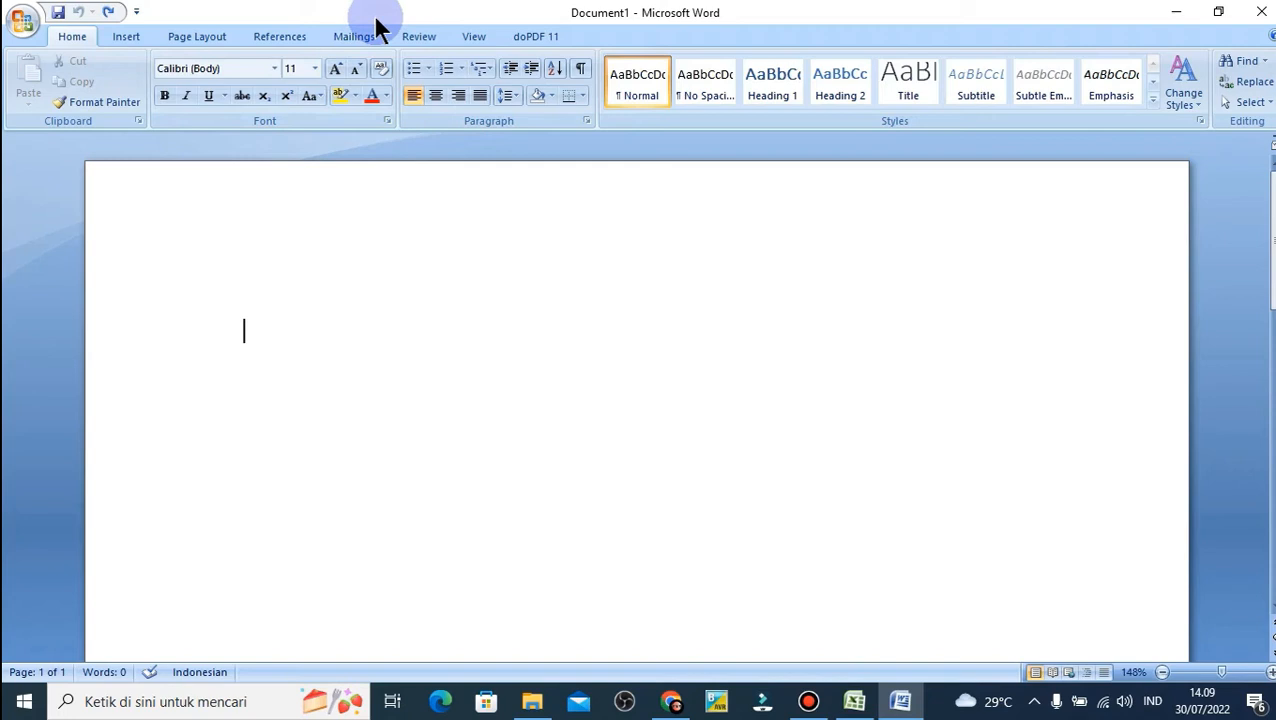
Step: Try Grow Font to raise the font size to 16, and Shrink Font to bring it back to 11
click(336, 70)
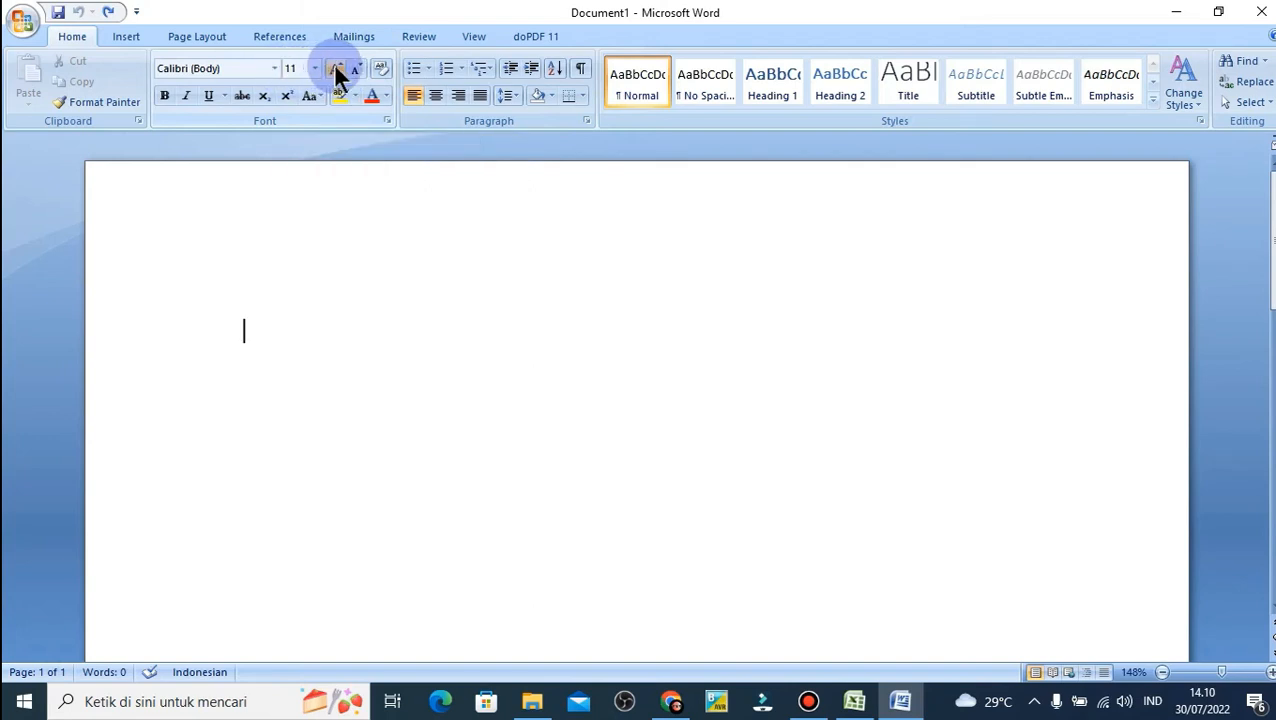
click(337, 72)
click(337, 72)
click(337, 72)
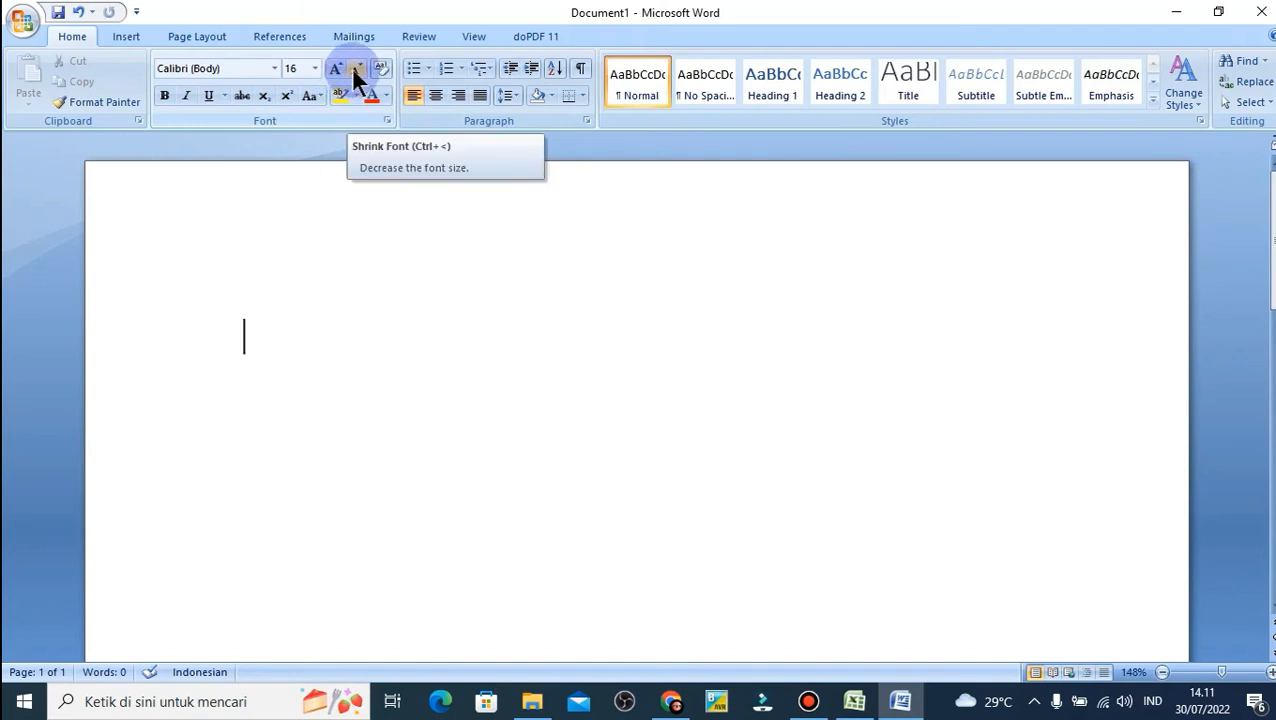
click(355, 78)
click(355, 78)
click(355, 78)
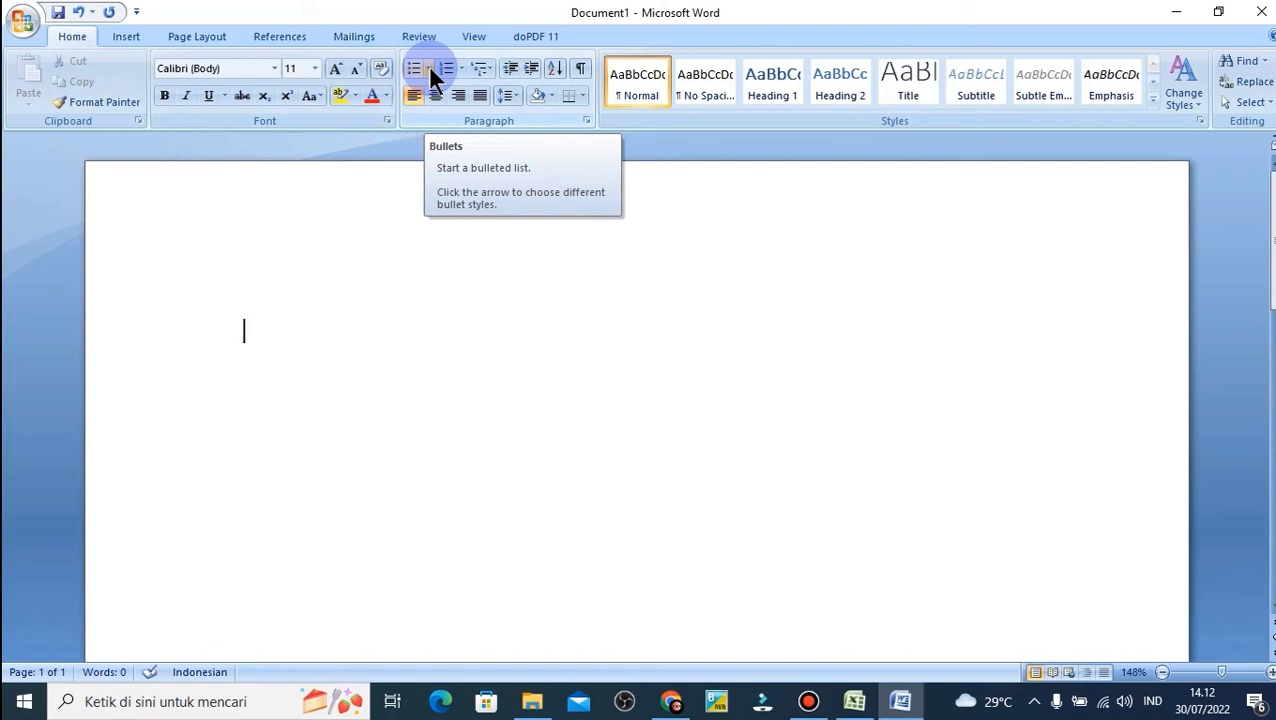
Step: View the bullet styles in the Bullet Library and close it without applying one
click(429, 68)
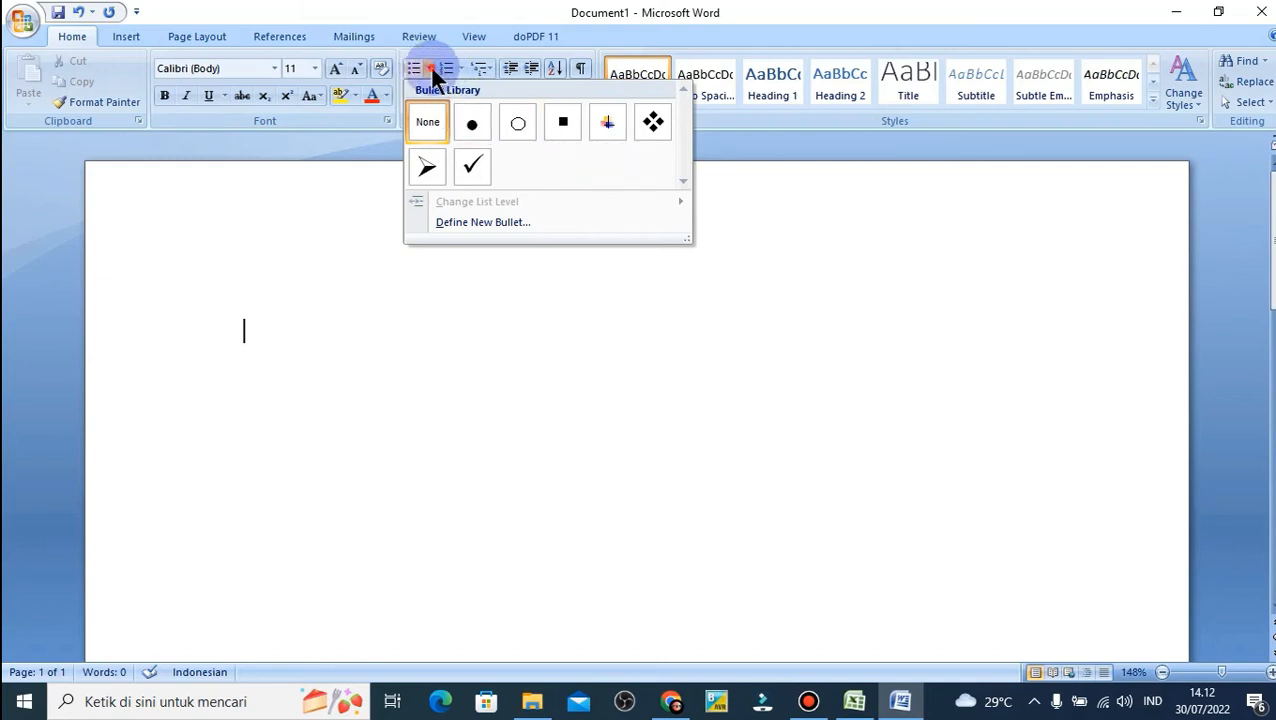
click(430, 68)
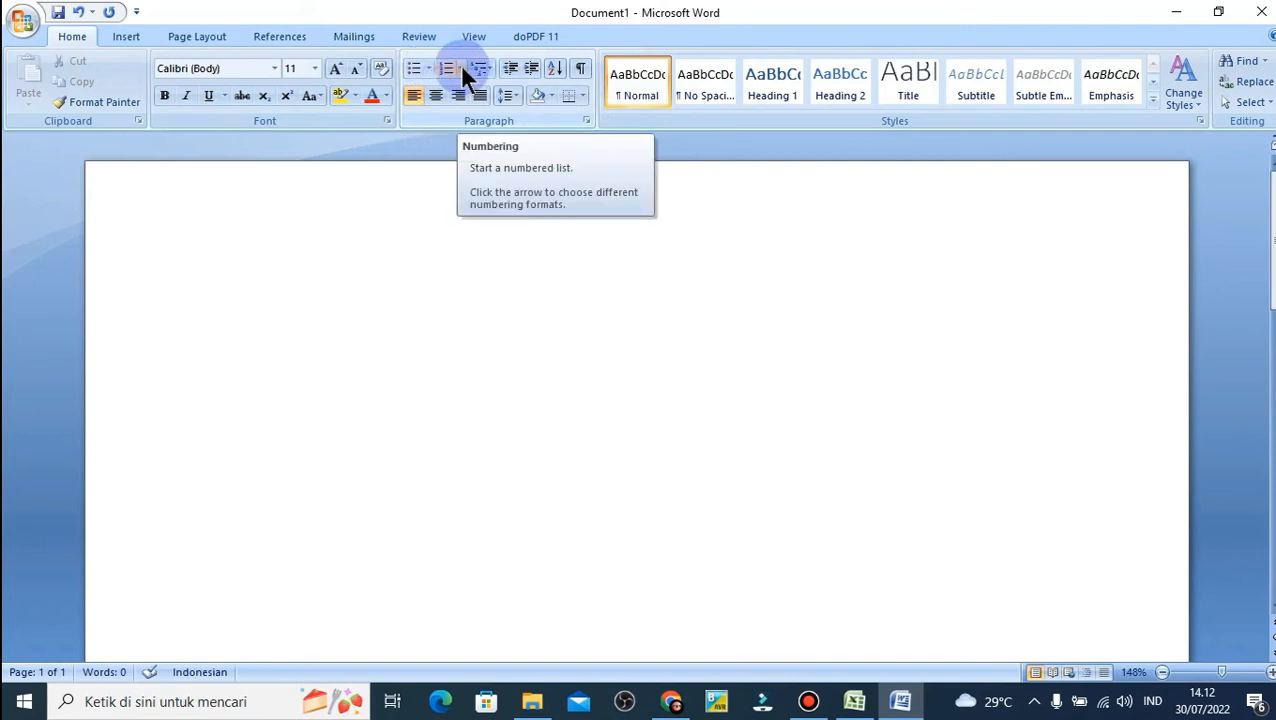
mouse_move(524, 11)
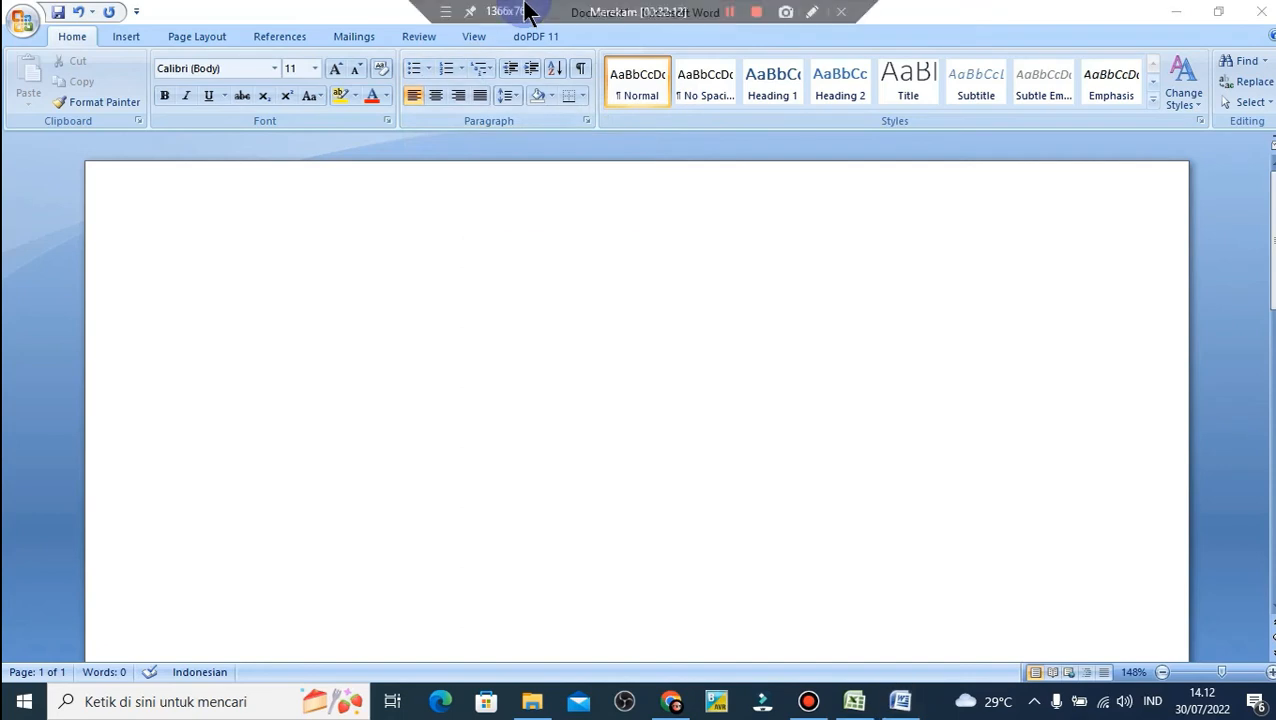
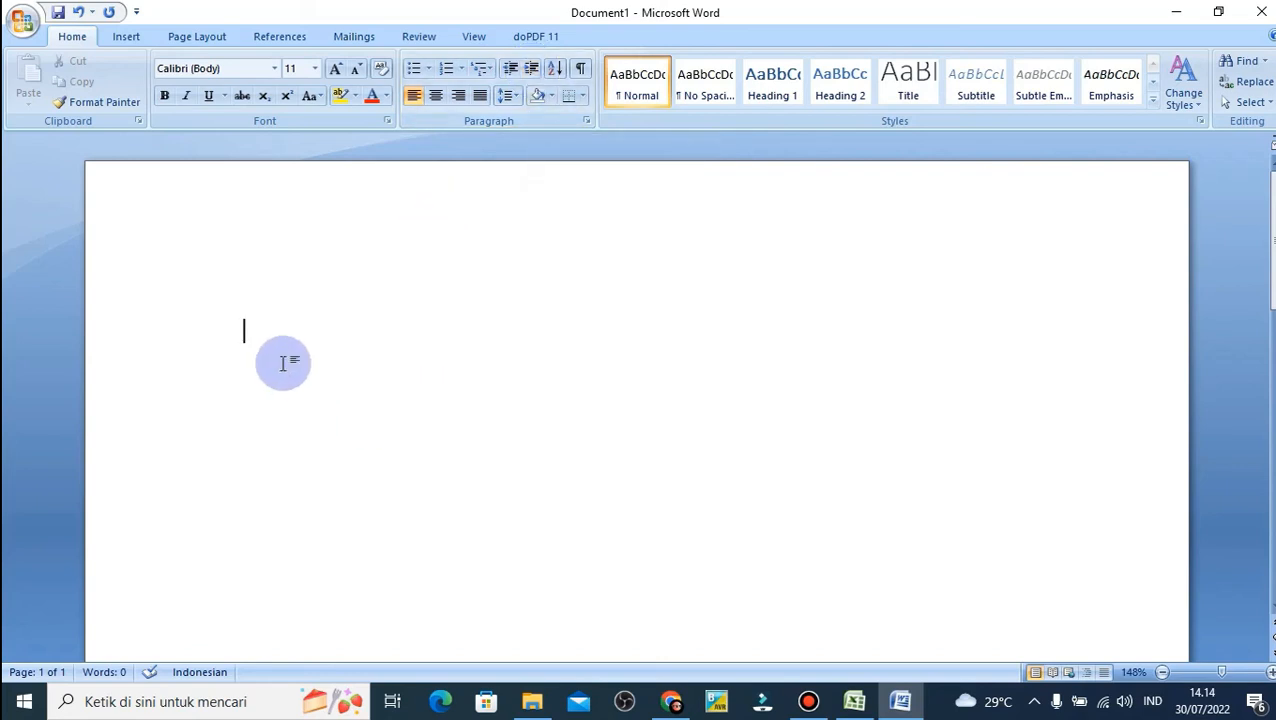
Step: Write "Saya mau sekolah" and try increasing and decreasing its paragraph indent, ending at the original indent
text(saya mau sekolah)
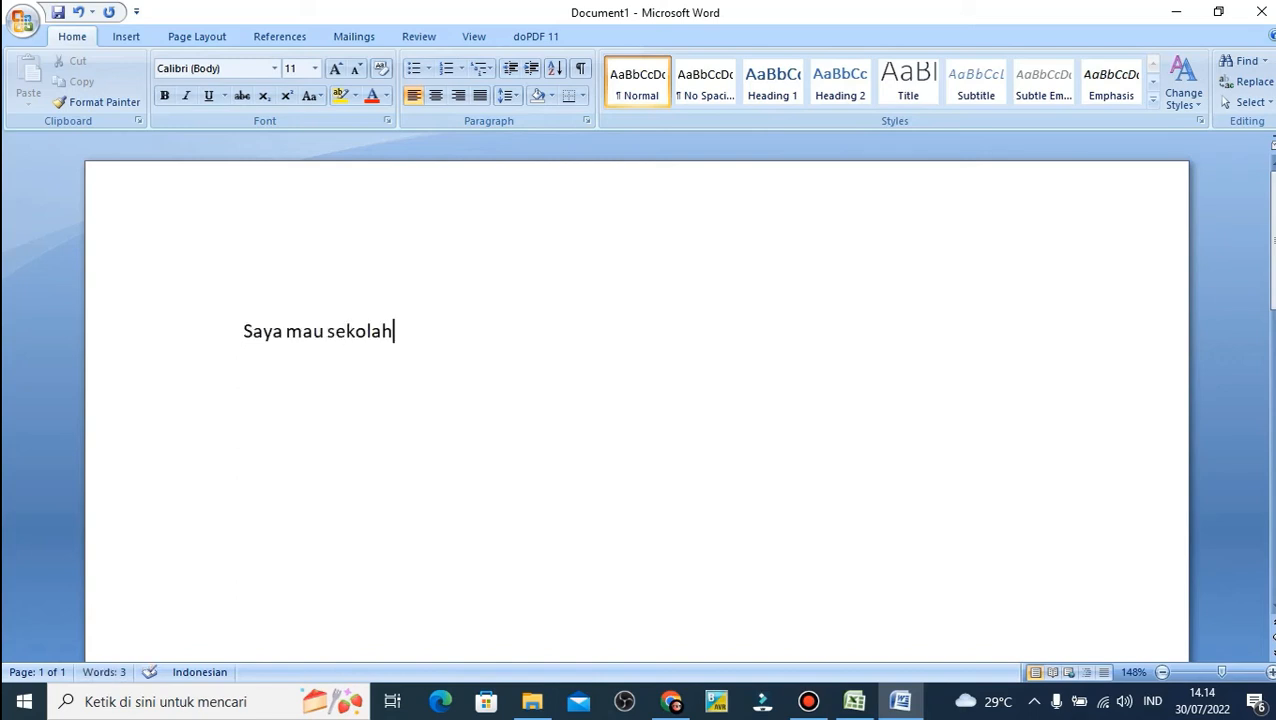
click(527, 72)
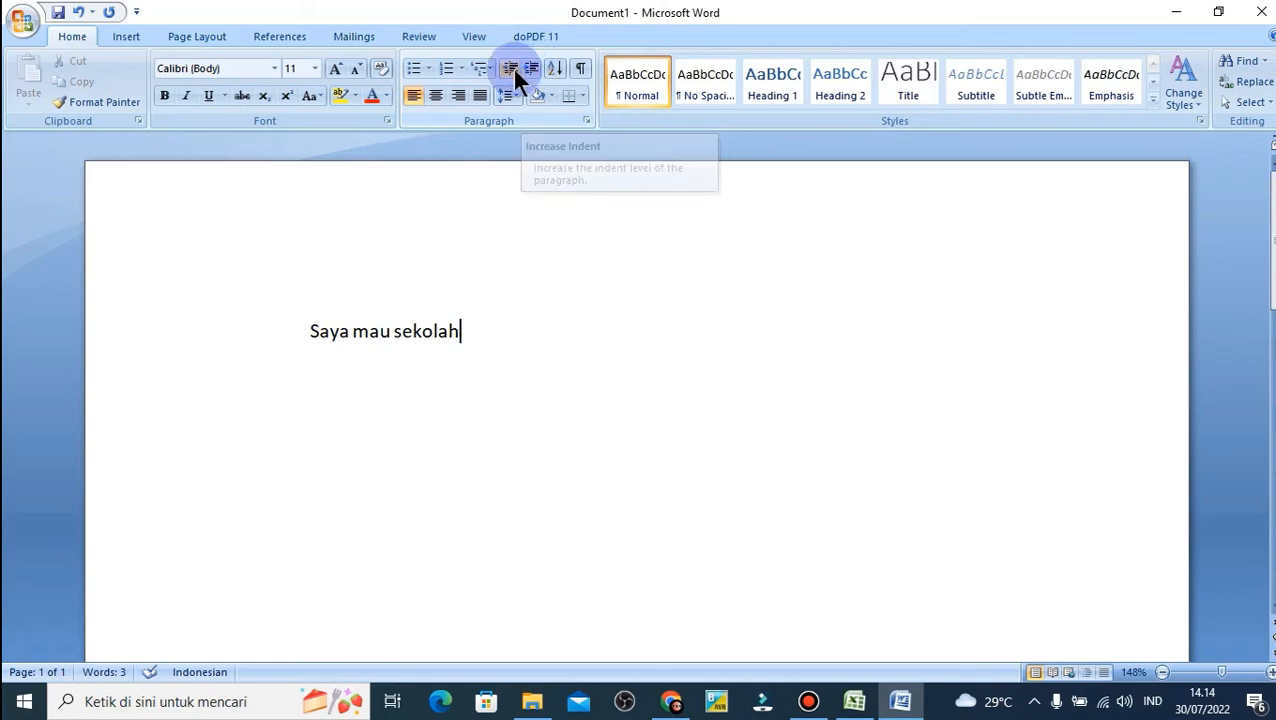
click(510, 68)
click(526, 70)
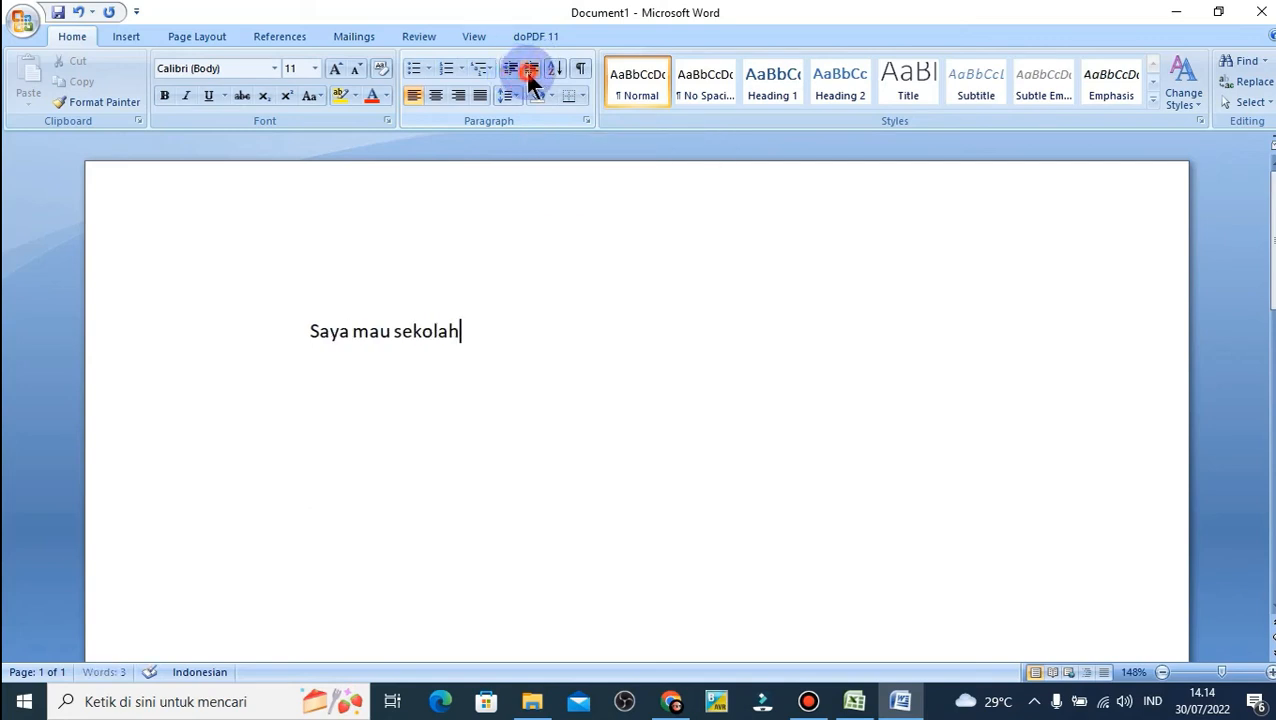
click(511, 71)
click(529, 68)
click(510, 68)
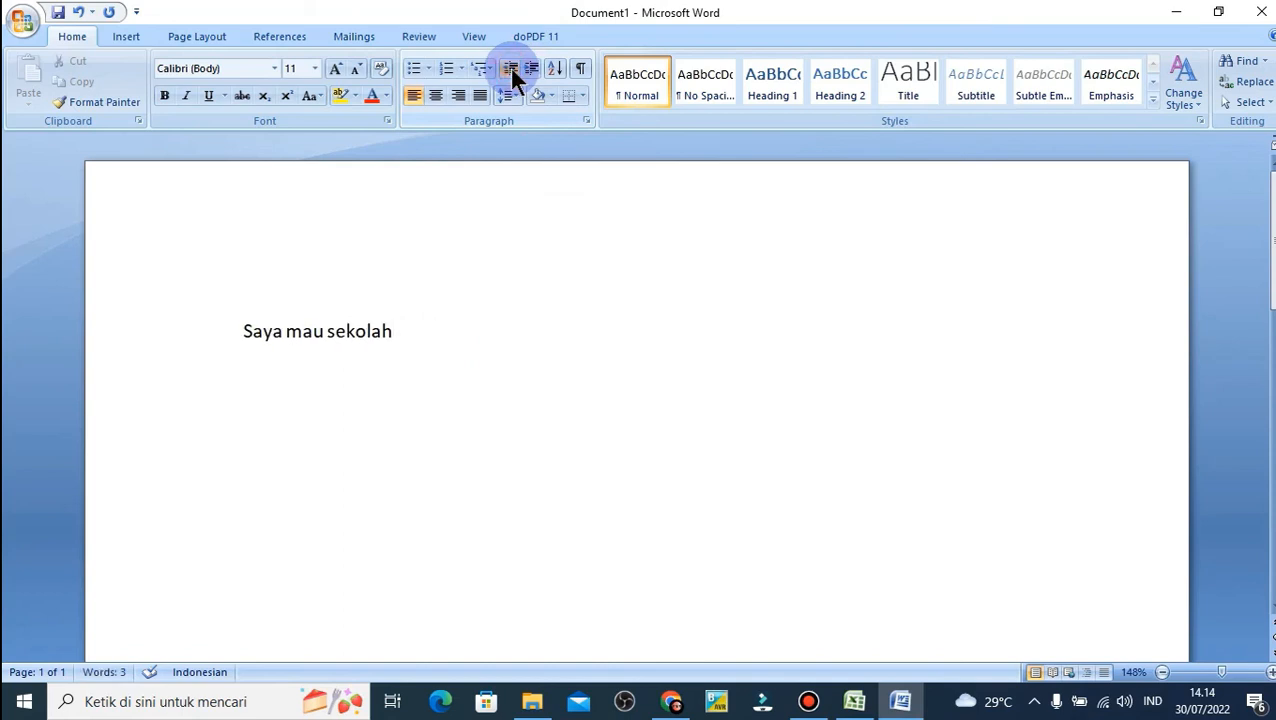
Step: Apply the solid round bullet to the "Saya mau sekolah" line, and switch it to 1. 2. 3. numbering
click(427, 70)
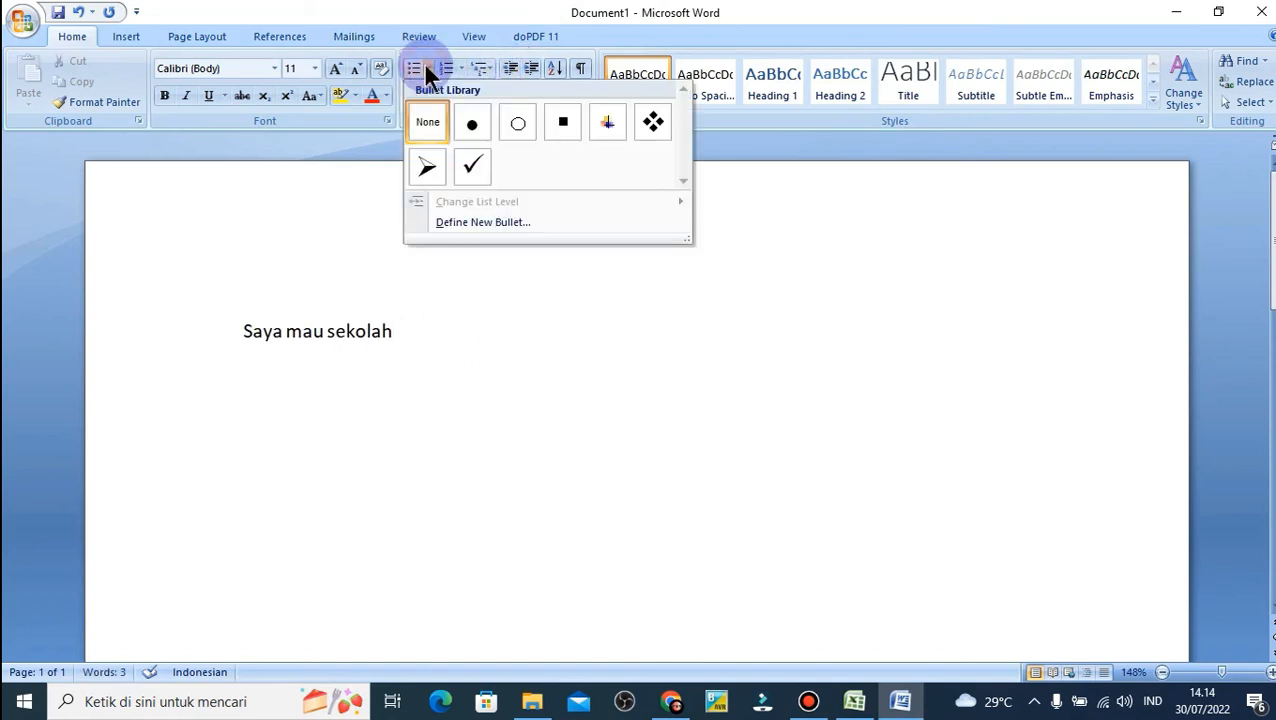
click(468, 128)
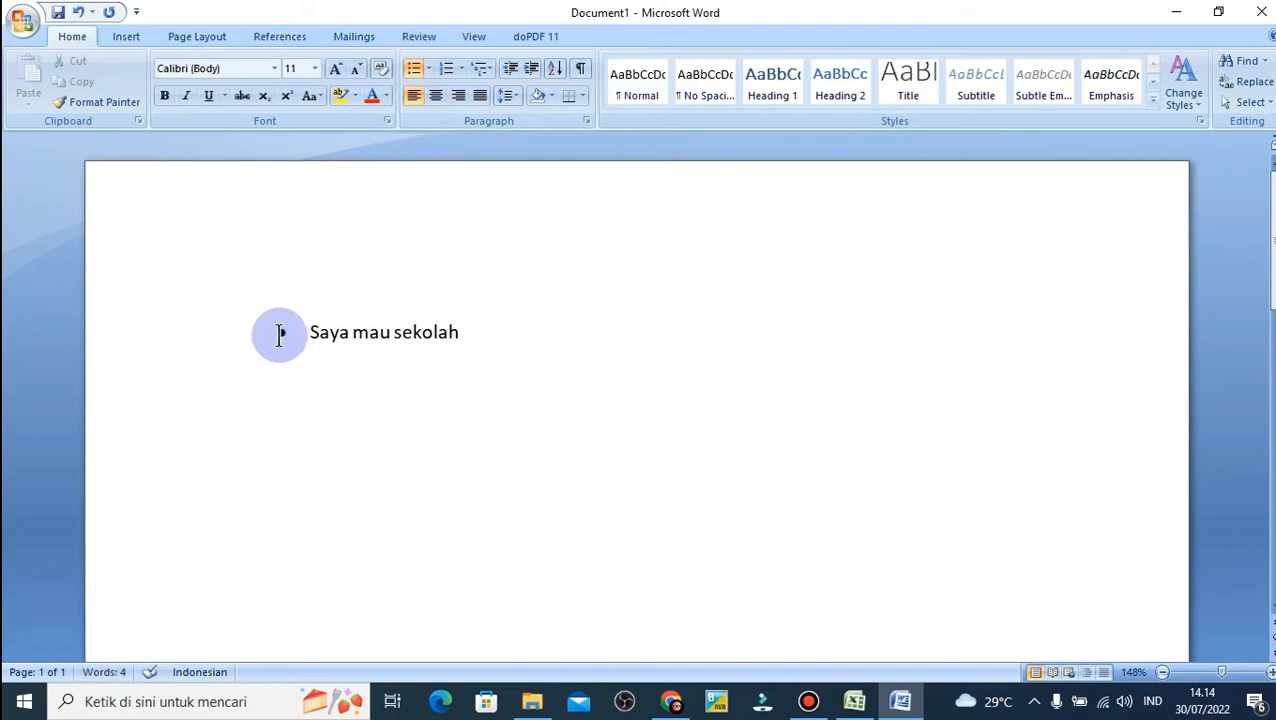
click(456, 66)
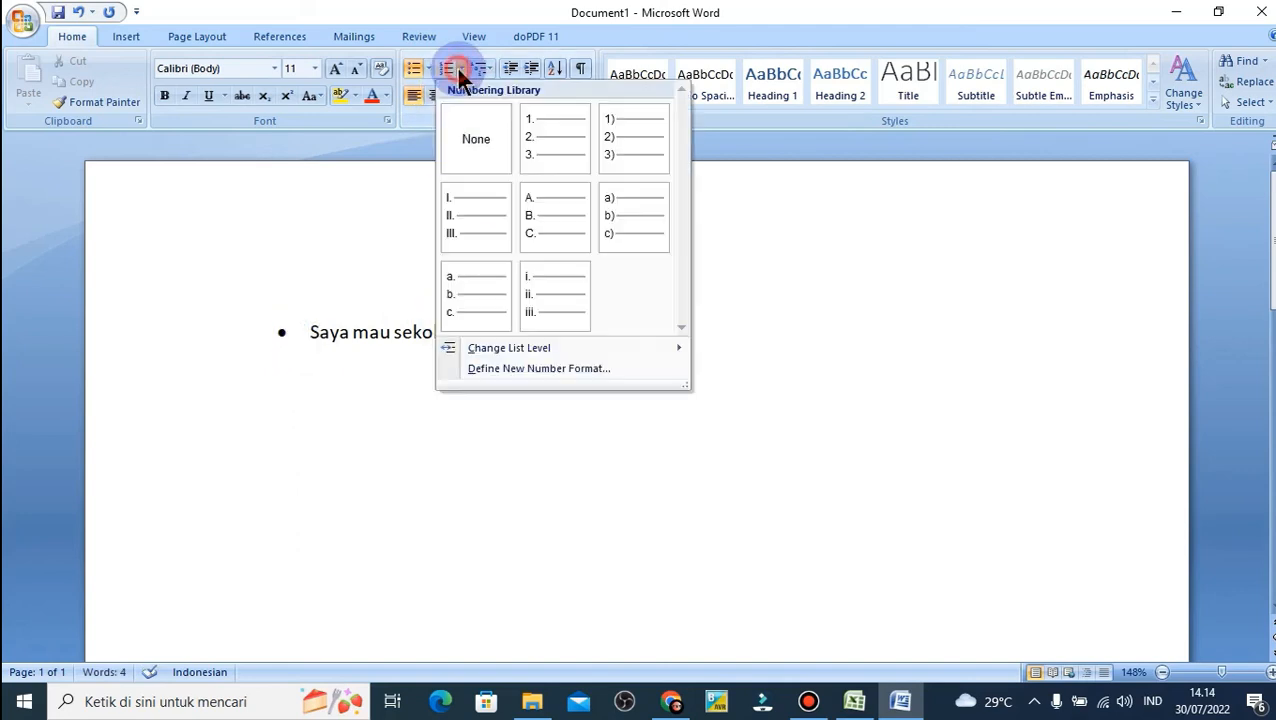
click(552, 154)
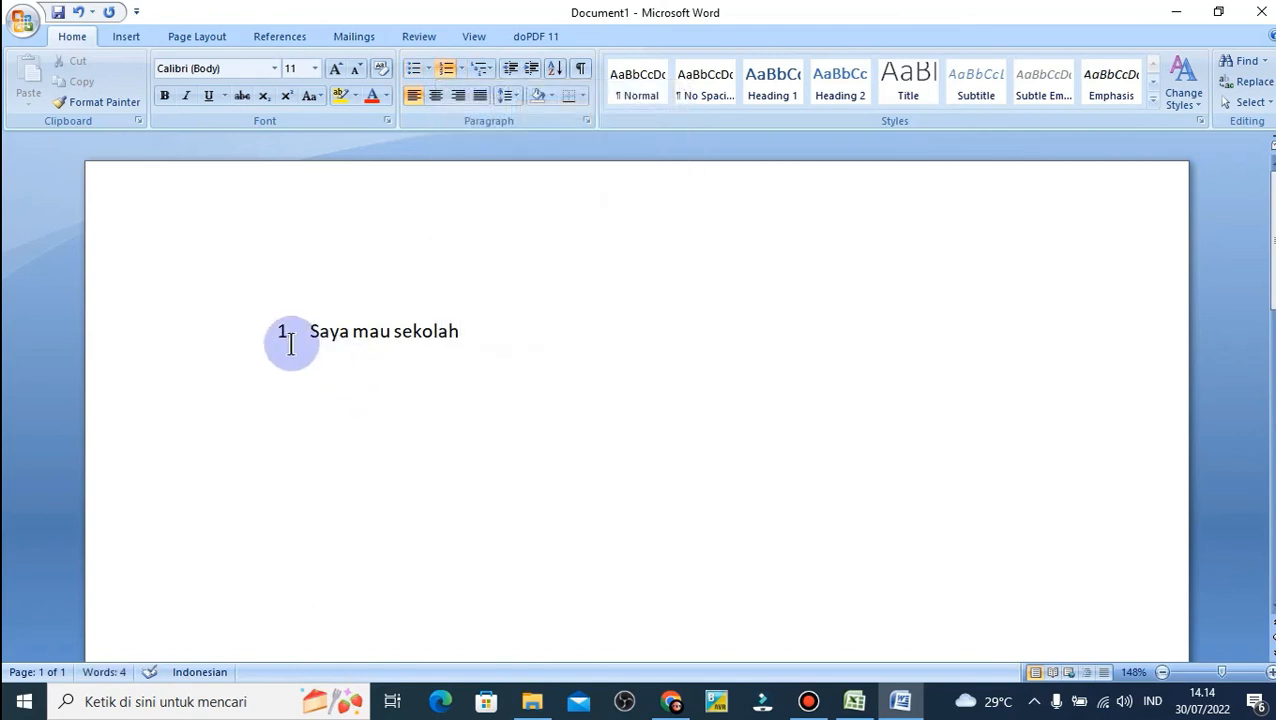
Step: View the available multilevel list formats and close the gallery without applying one
click(485, 67)
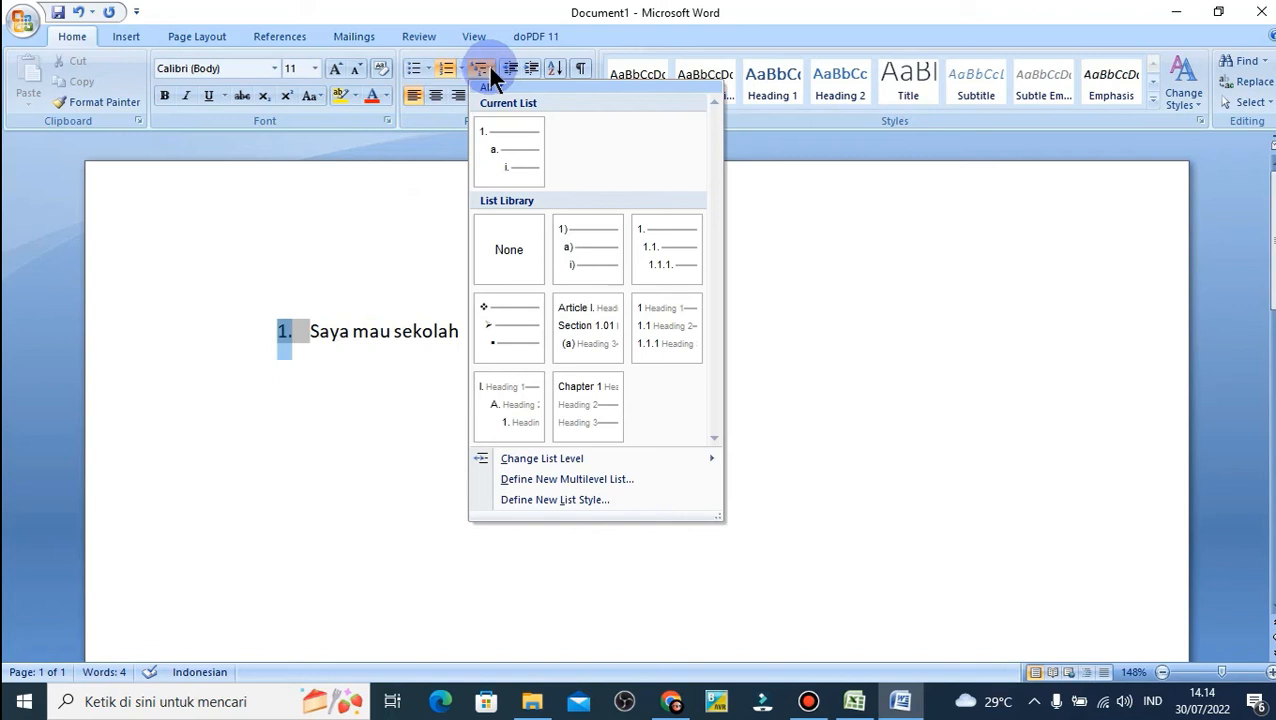
click(488, 68)
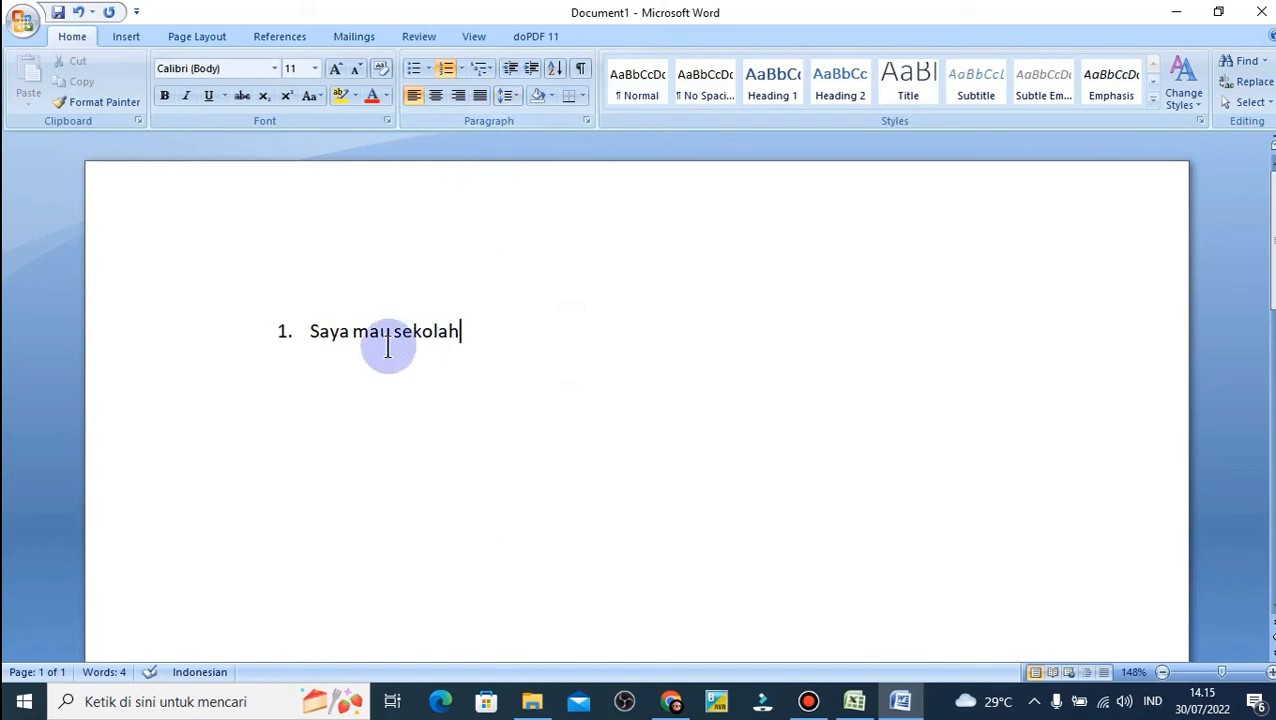
Step: Decrease the numbered line's indent and remove its numbering
click(509, 80)
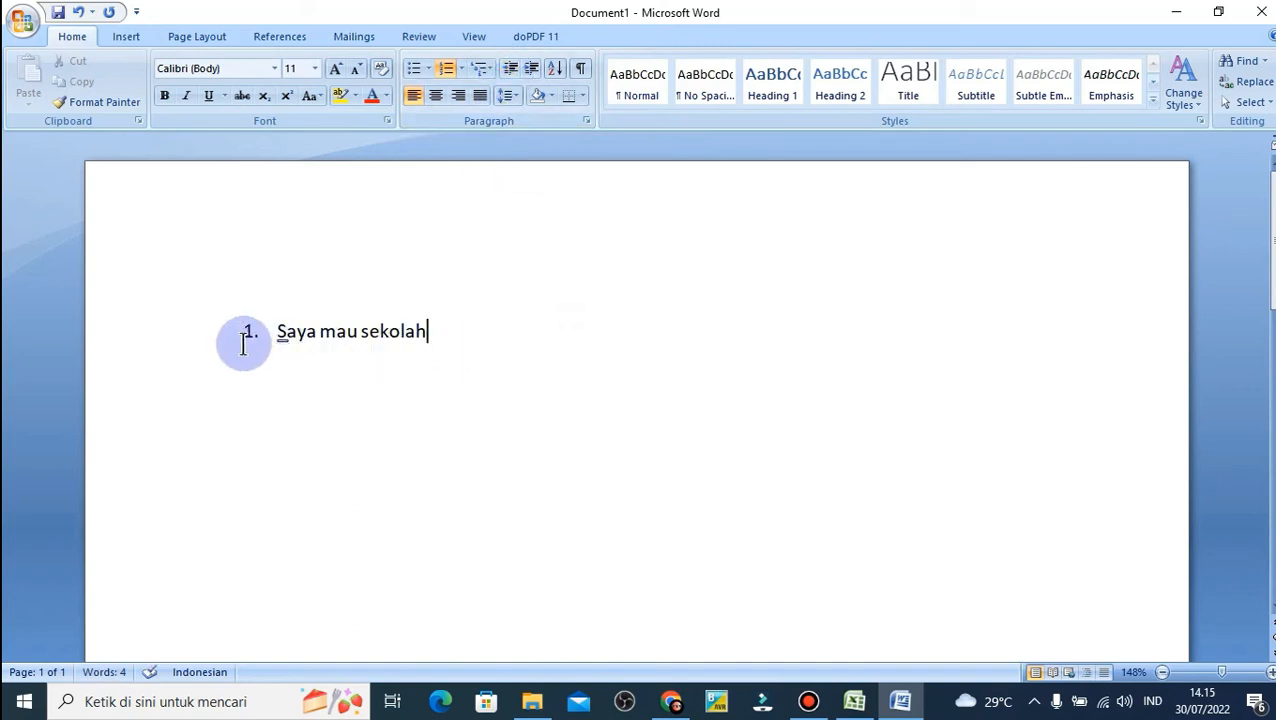
click(446, 69)
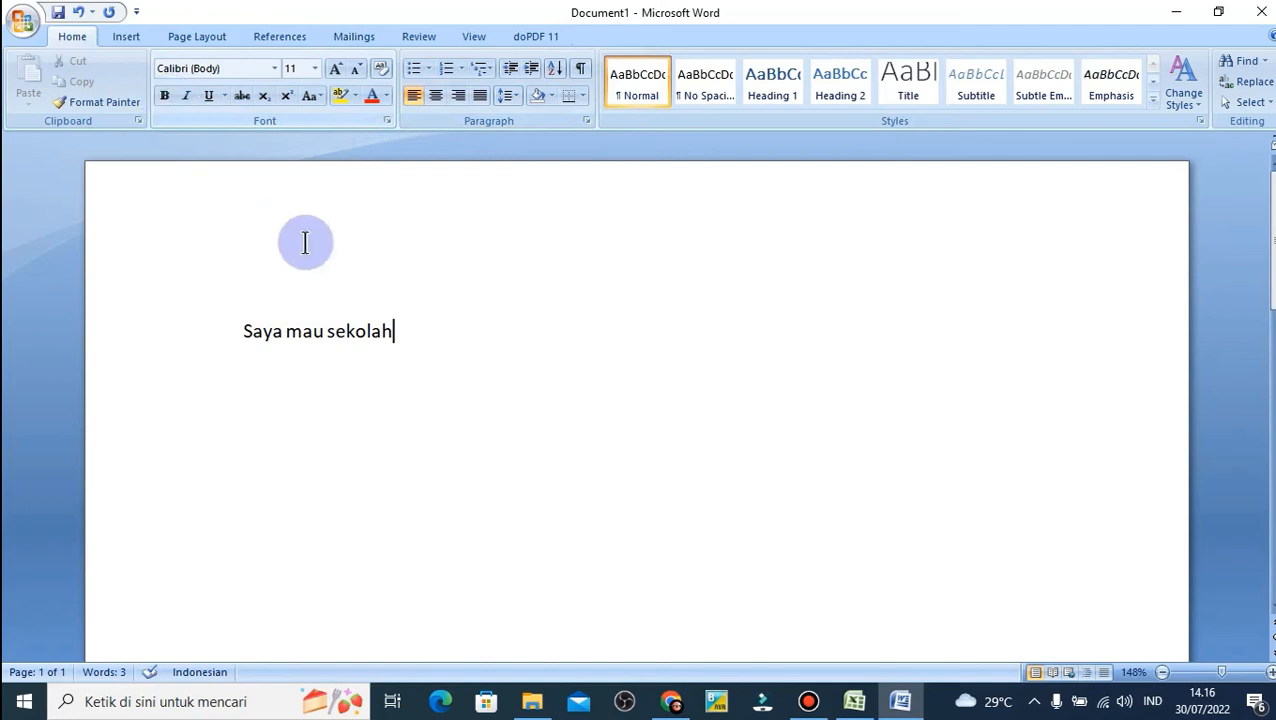
Step: Try bold on the whole "Saya mau sekolah" sentence, and remove the bold again
click(400, 331)
drag(373, 337, 251, 336)
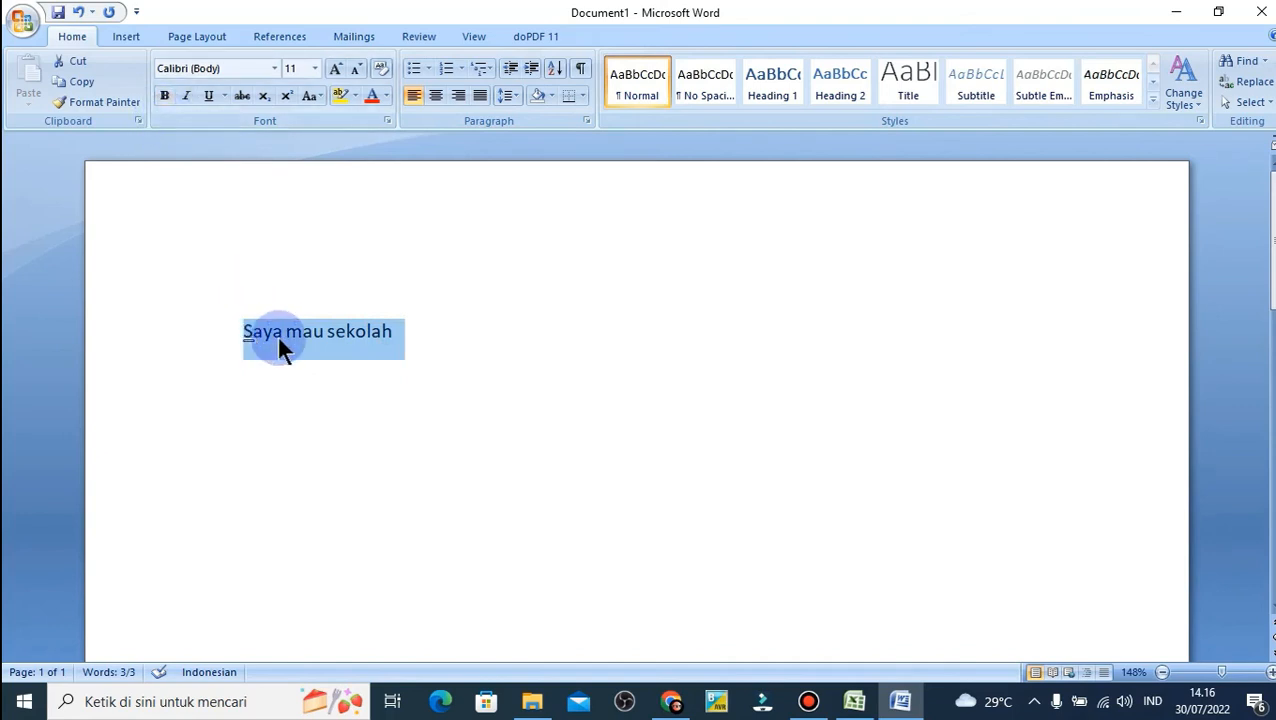
click(164, 94)
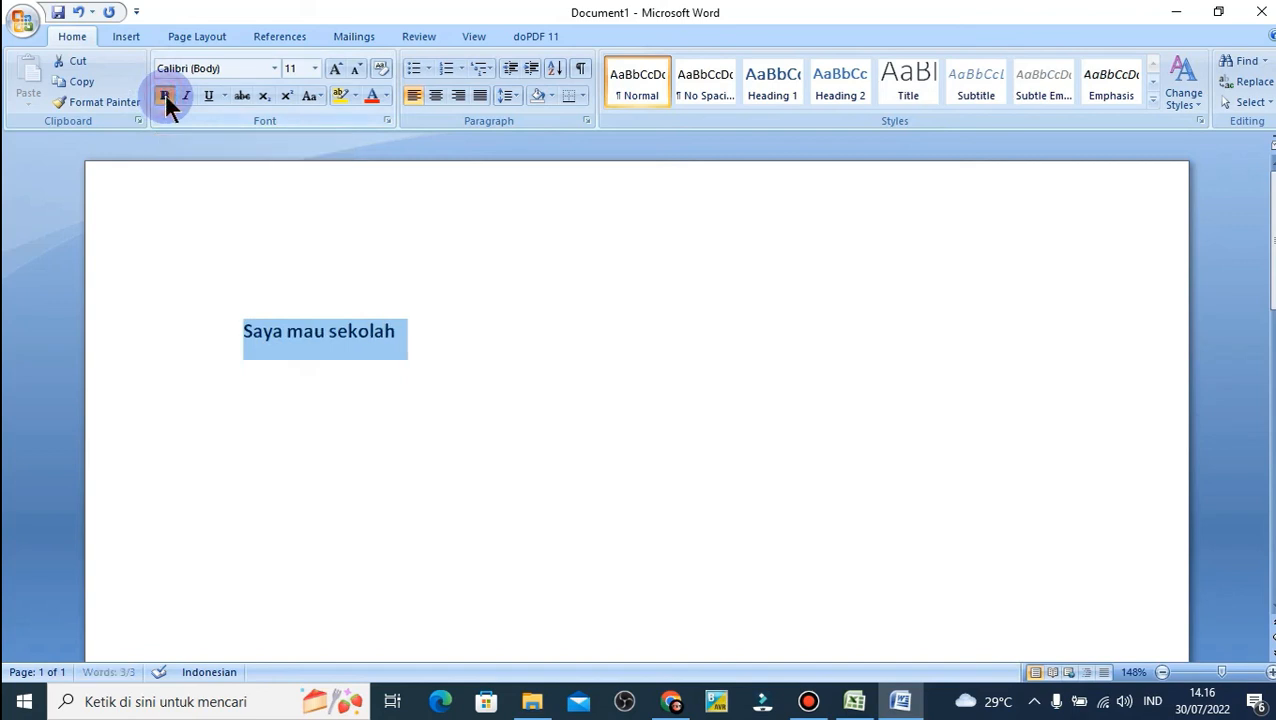
click(440, 334)
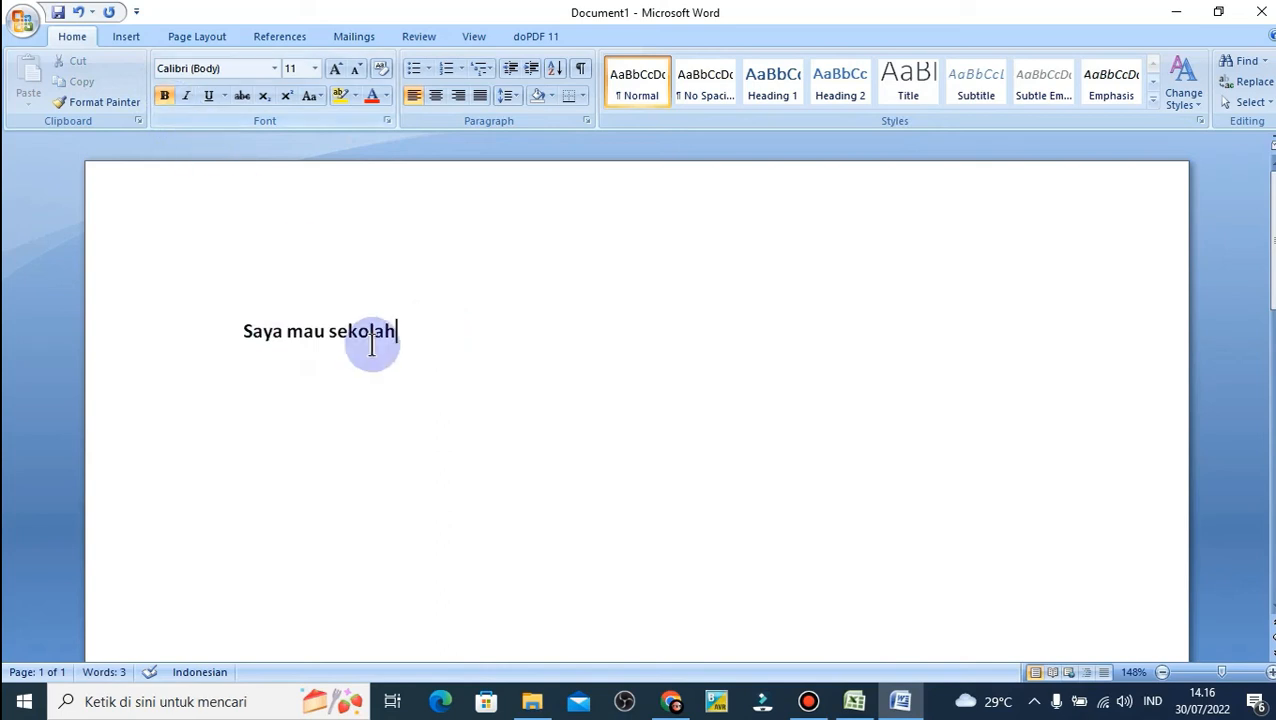
drag(404, 334, 250, 338)
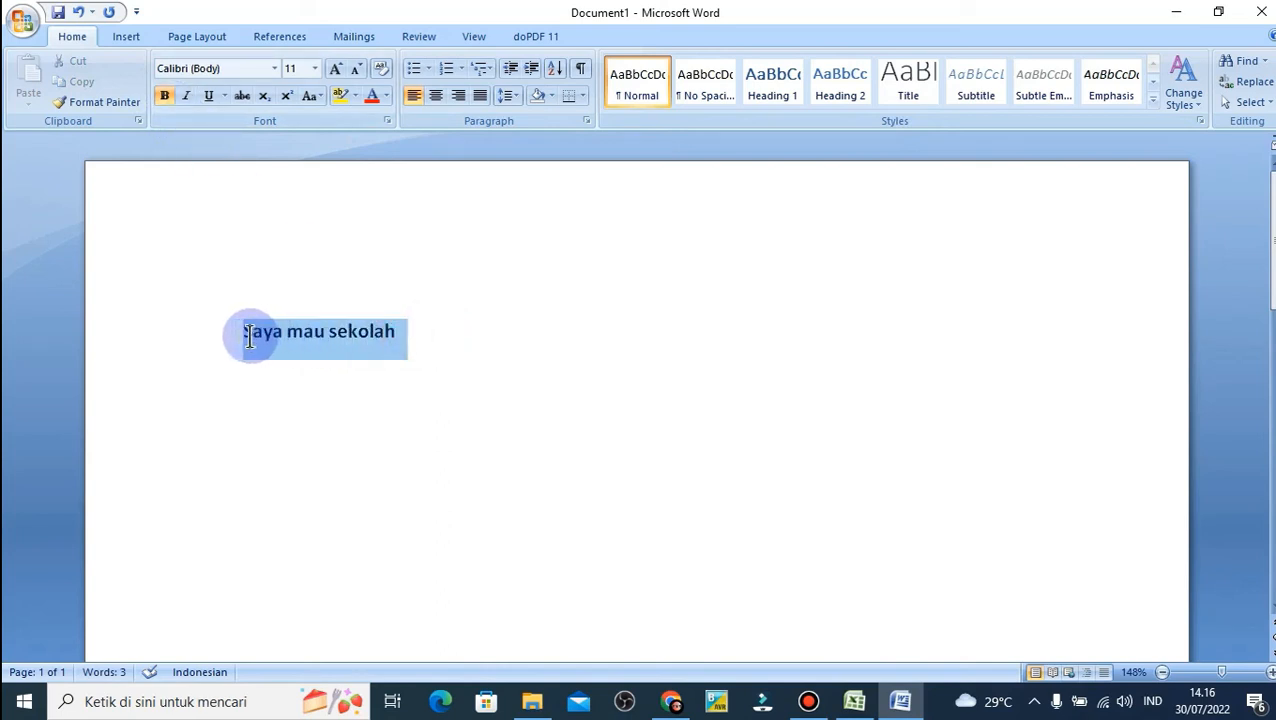
click(164, 95)
click(434, 302)
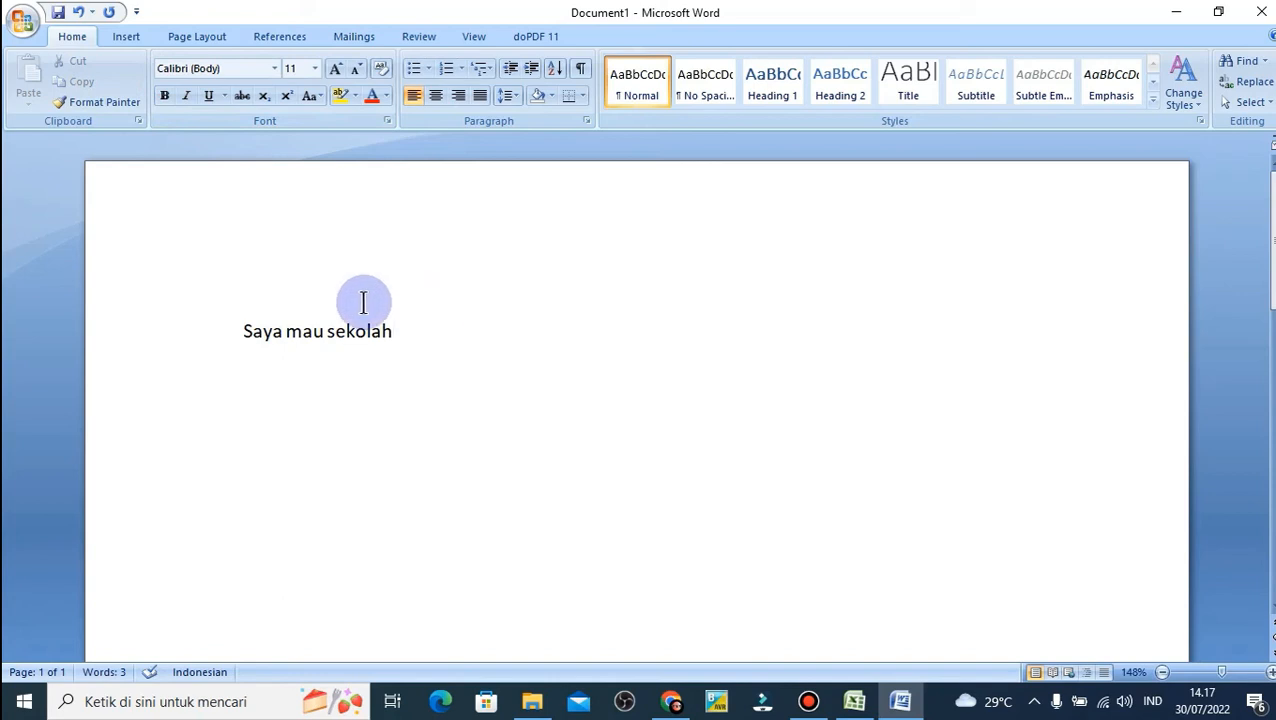
Step: Try italic on the whole "Saya mau sekolah" sentence, and remove the italic again
click(184, 97)
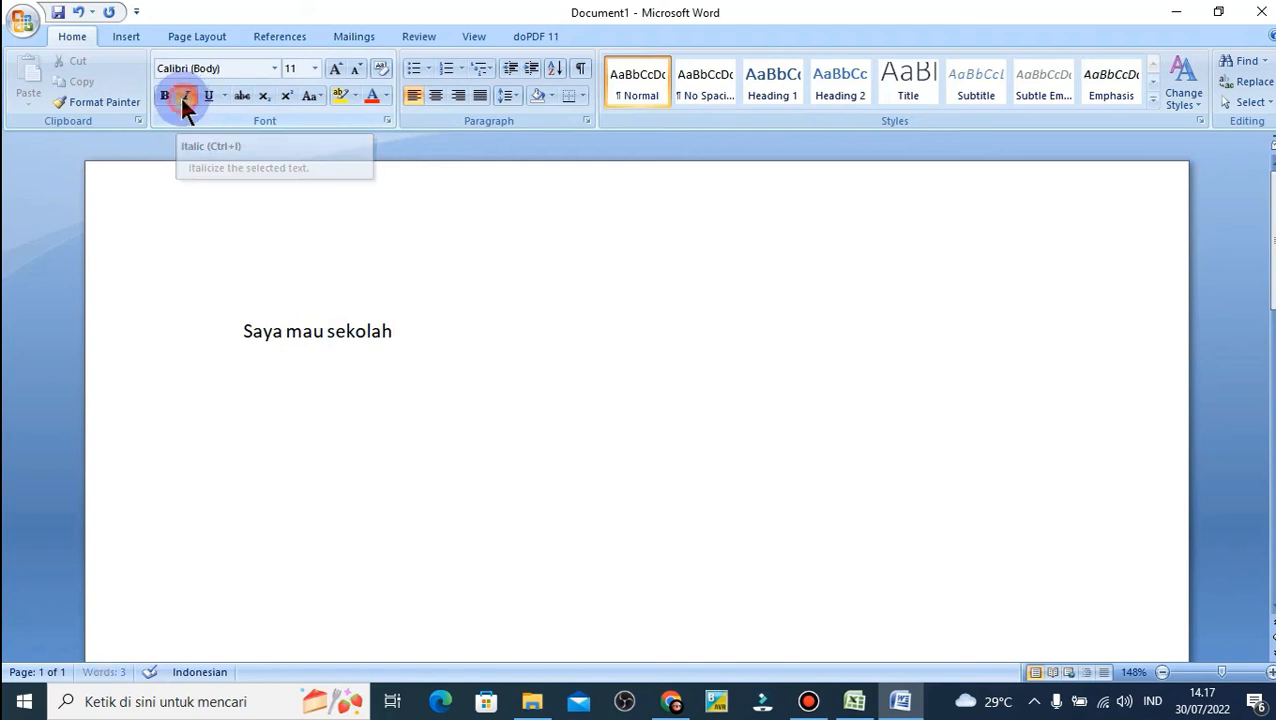
drag(397, 333, 258, 335)
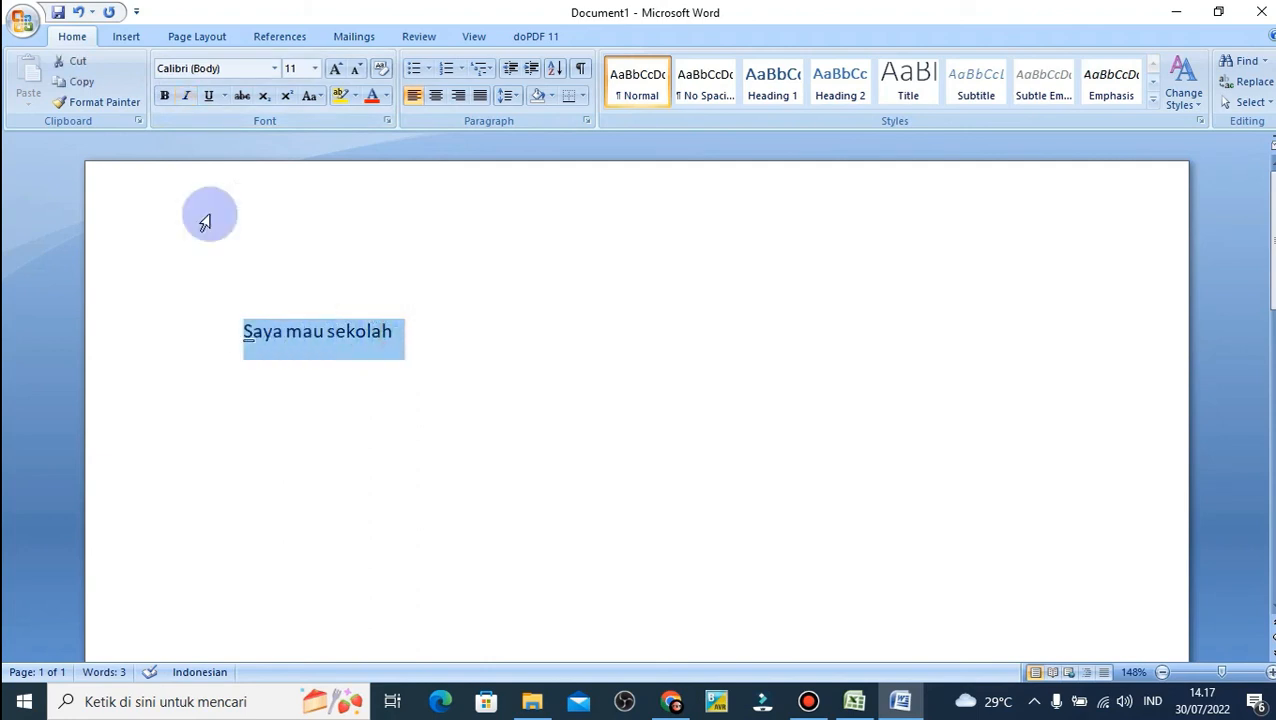
click(185, 95)
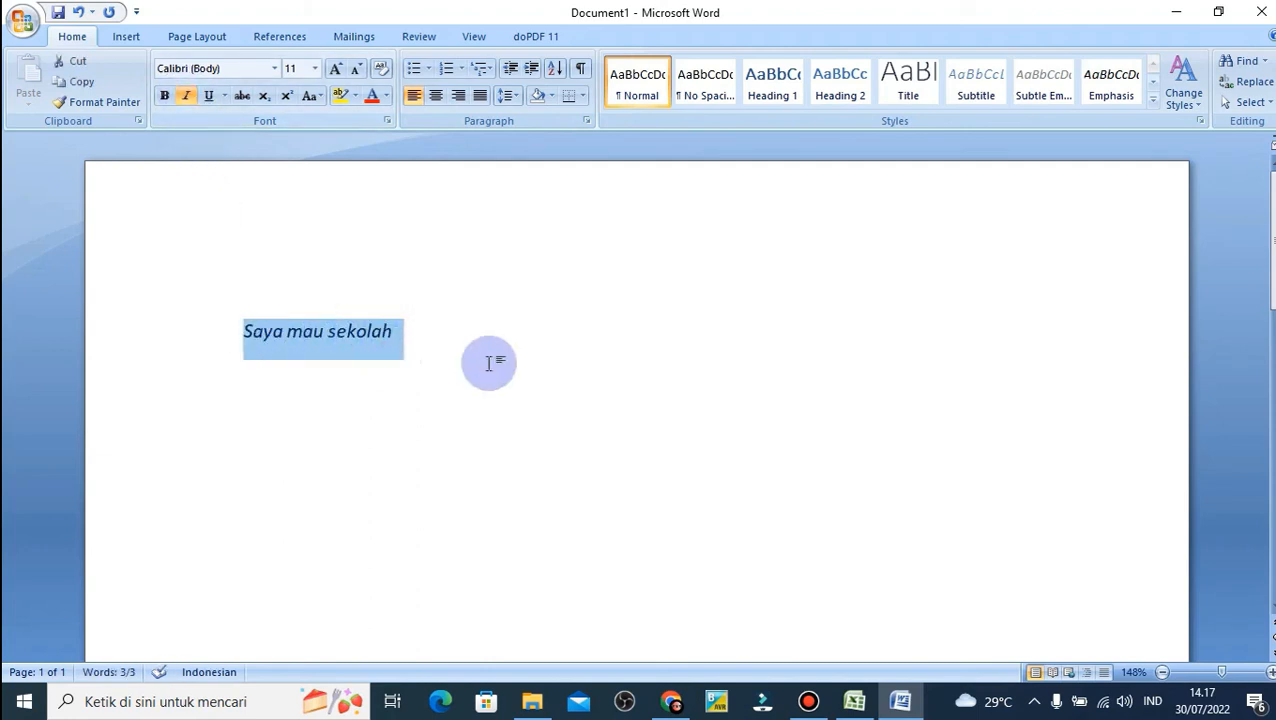
click(187, 95)
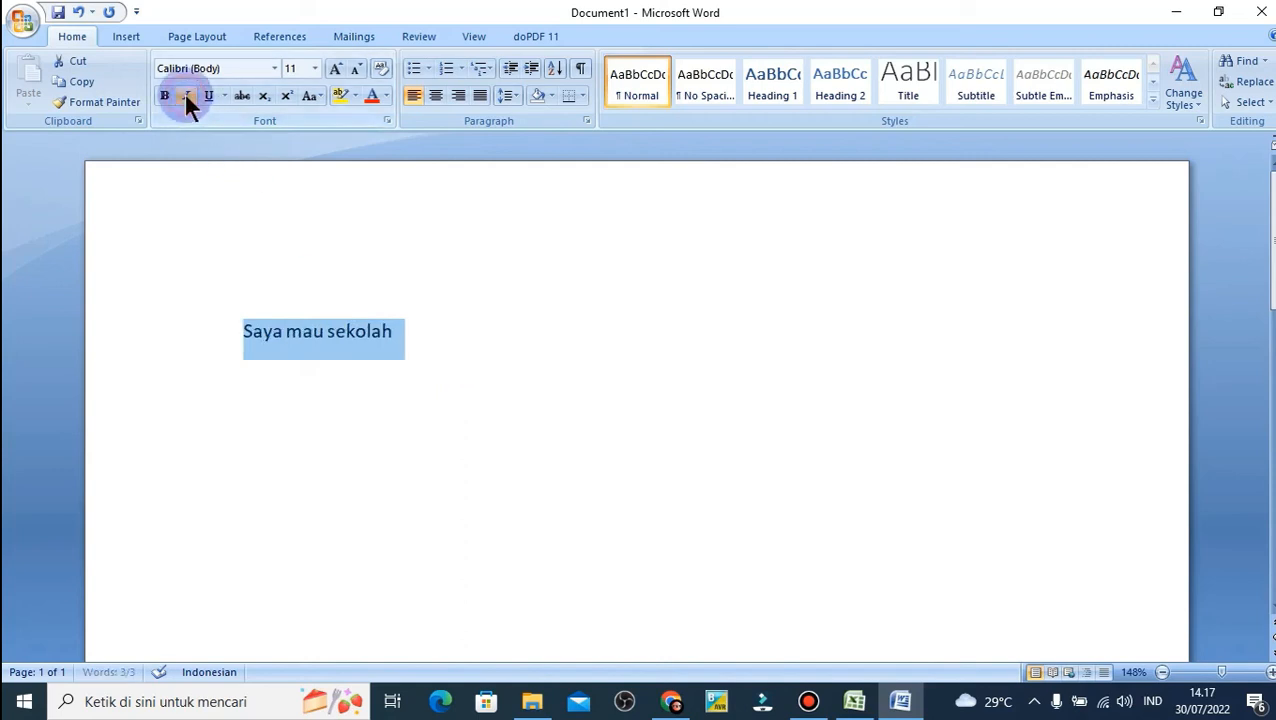
Step: Underline the whole "Saya mau sekolah" sentence and deselect it
click(394, 332)
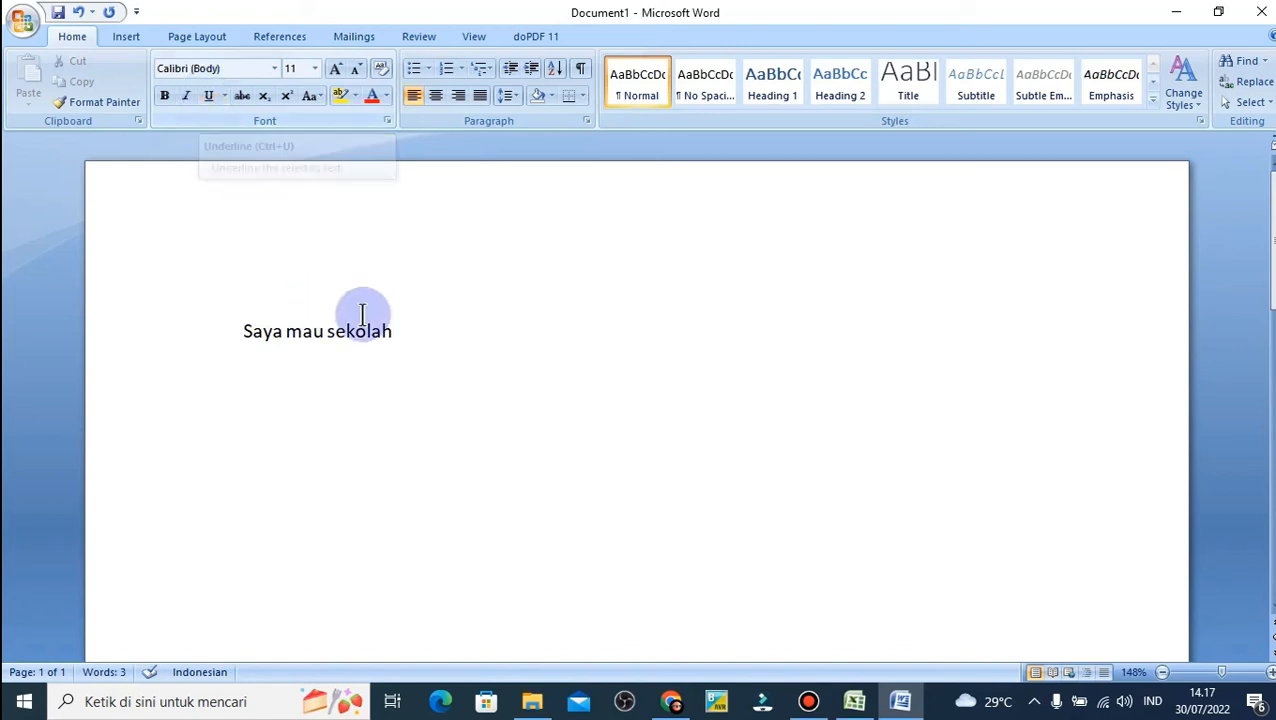
drag(392, 328, 247, 334)
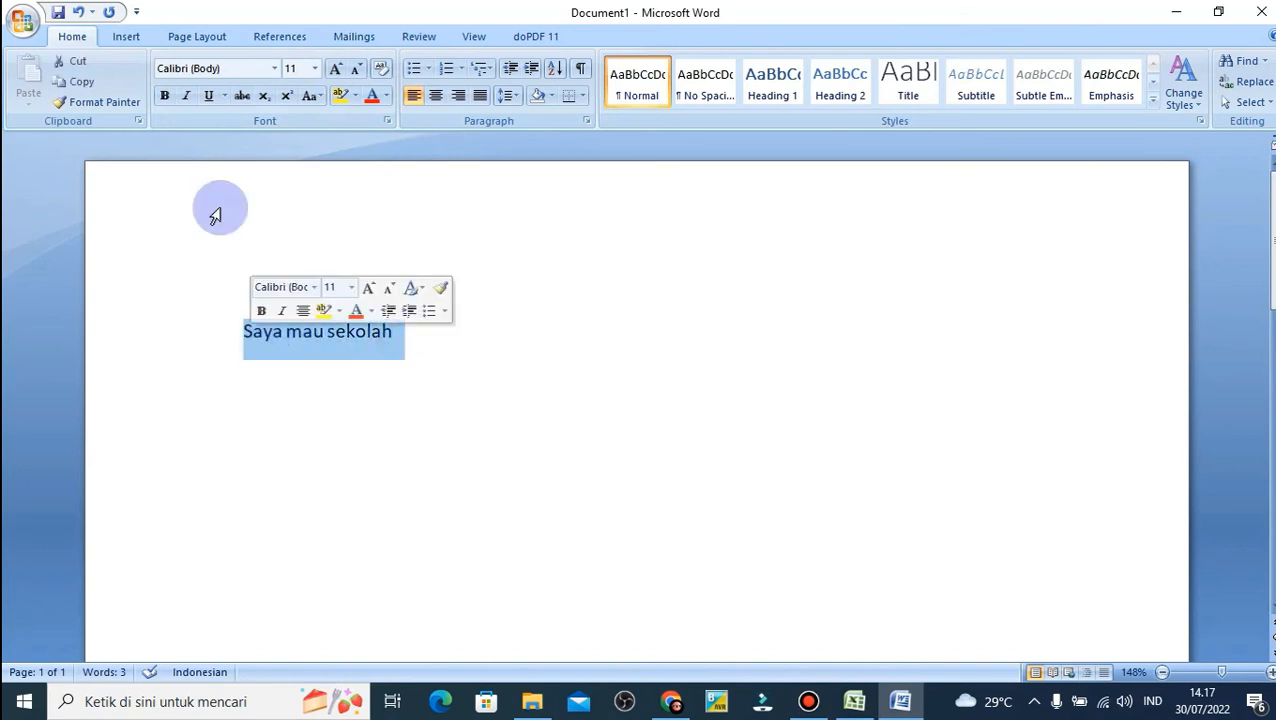
click(208, 95)
click(478, 353)
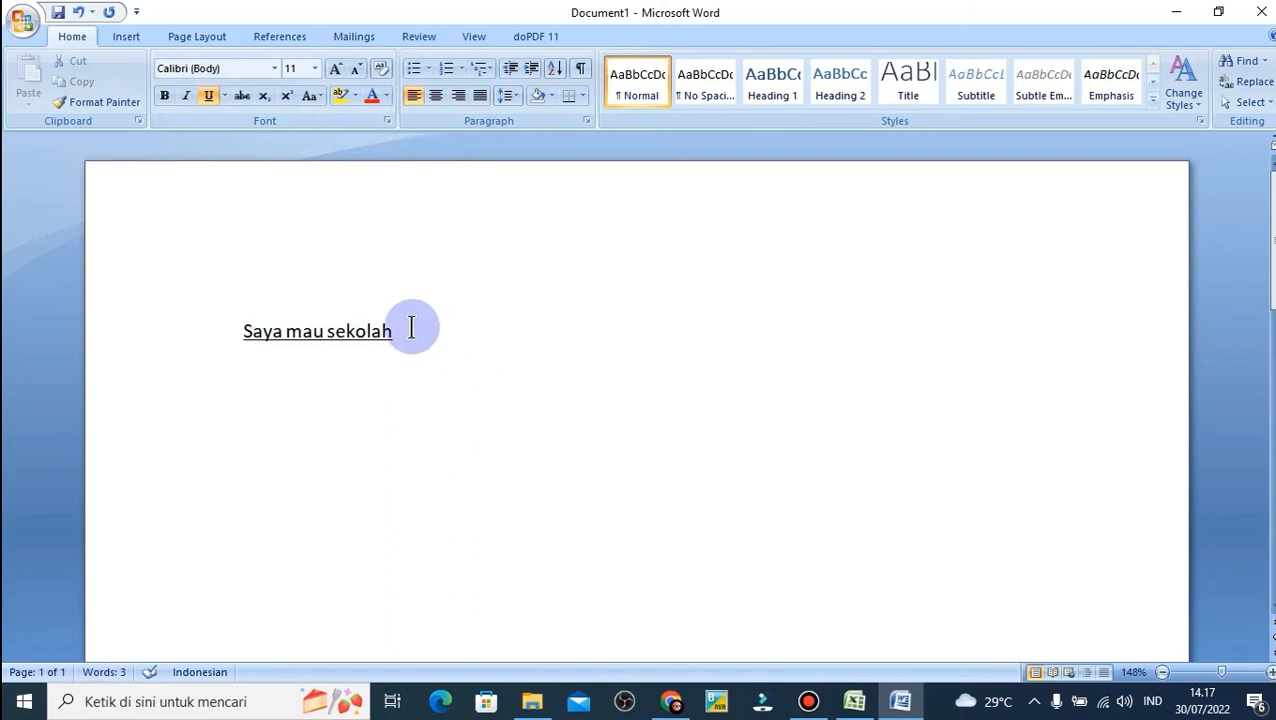
Step: Remove the underline from the whole "Saya mau sekolah" sentence and deselect it
drag(409, 331, 265, 335)
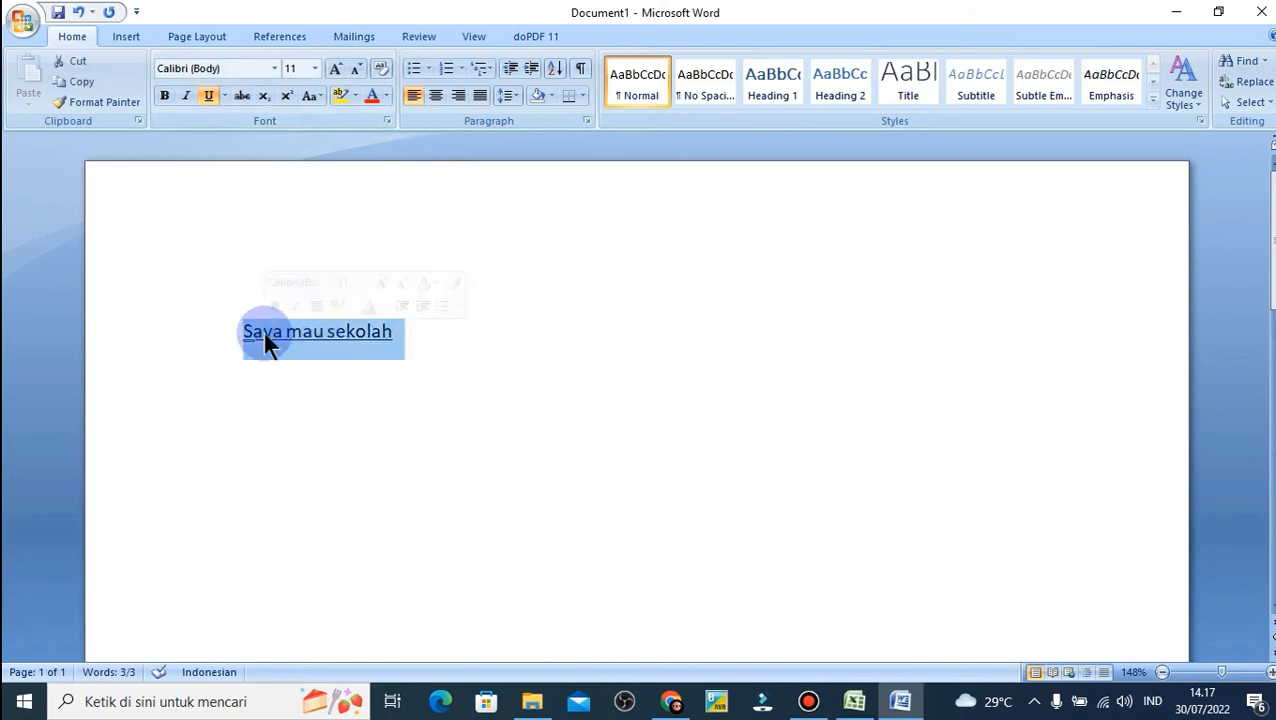
click(205, 96)
click(560, 312)
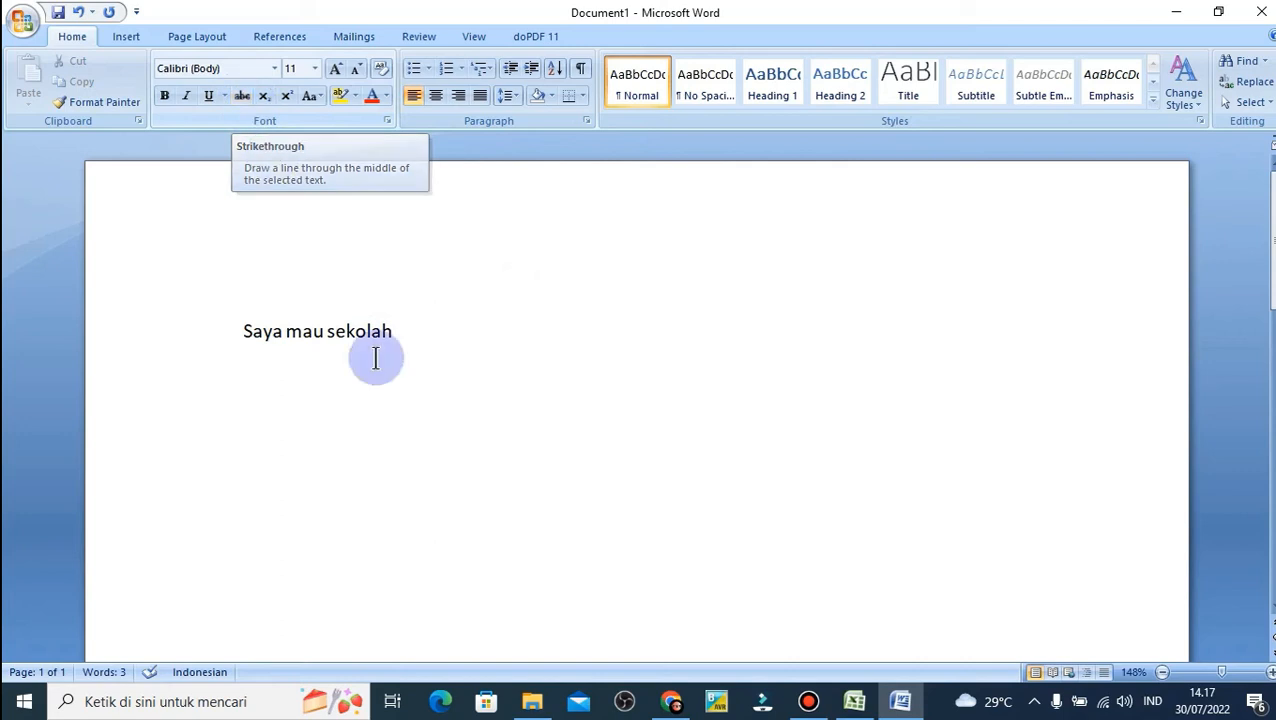
Step: Try strikethrough on the whole "Saya mau sekolah" sentence, and remove the strikethrough again
drag(393, 331, 214, 322)
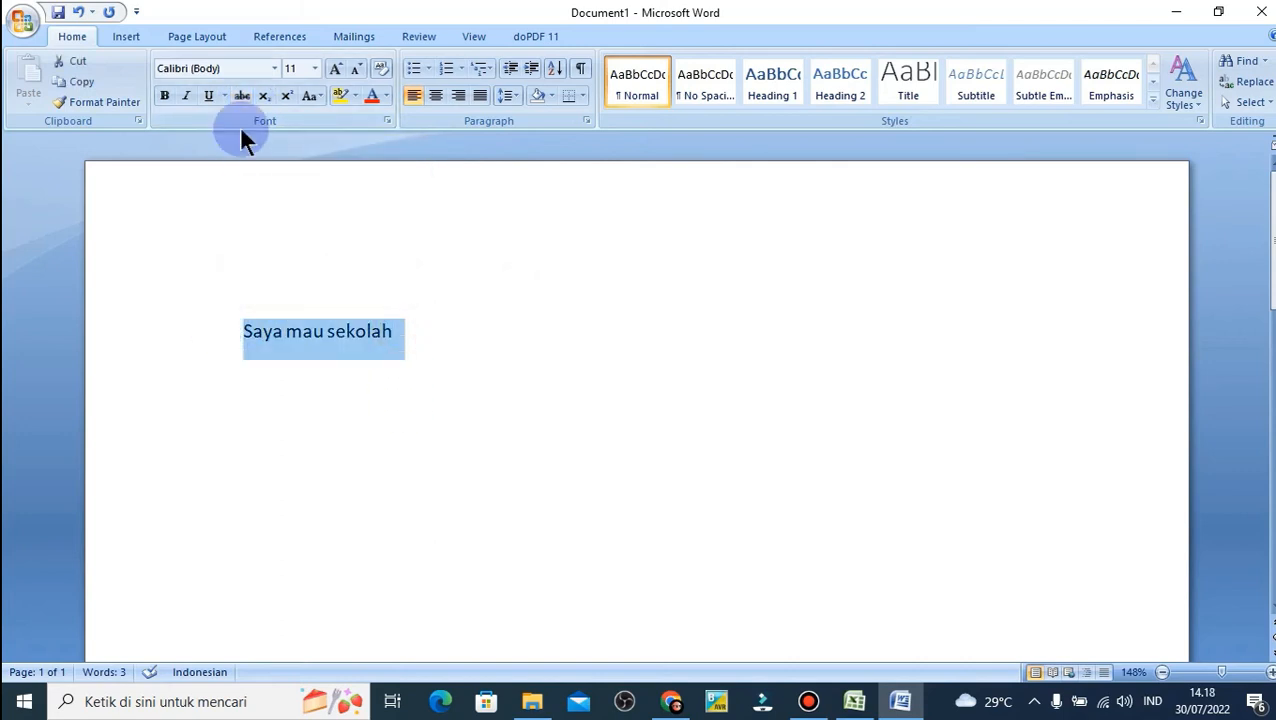
click(241, 95)
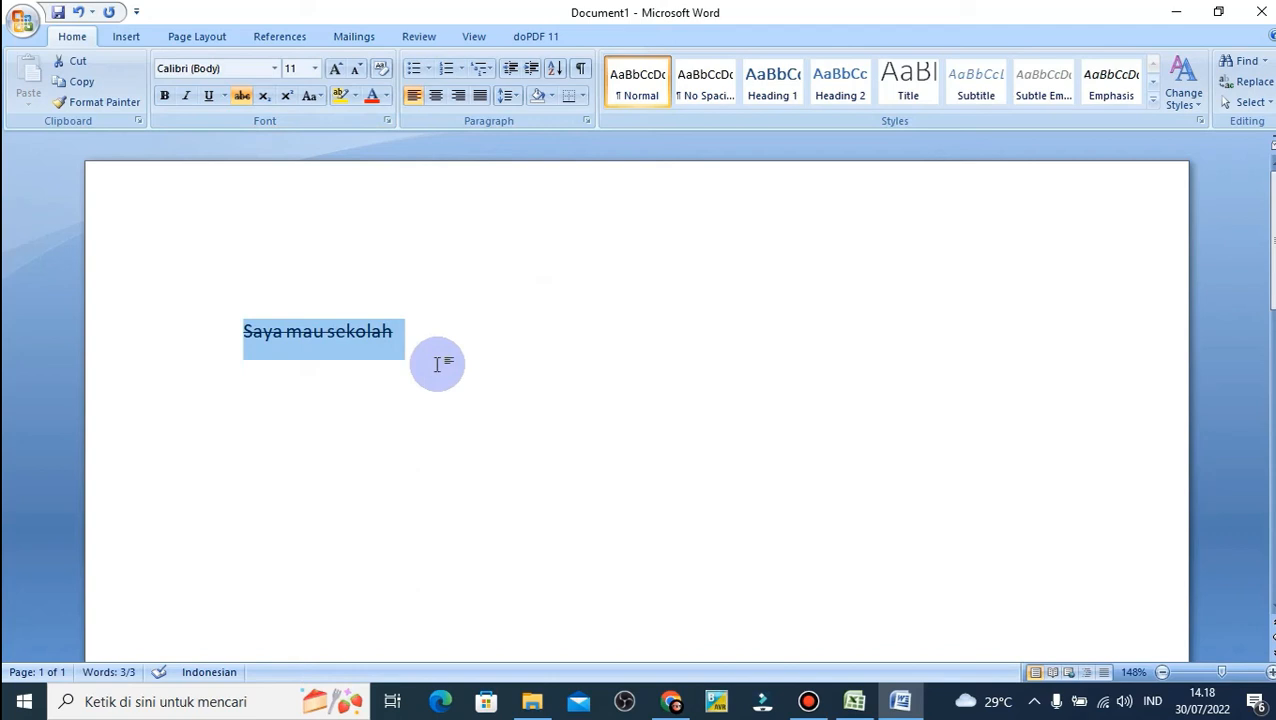
click(242, 96)
click(496, 348)
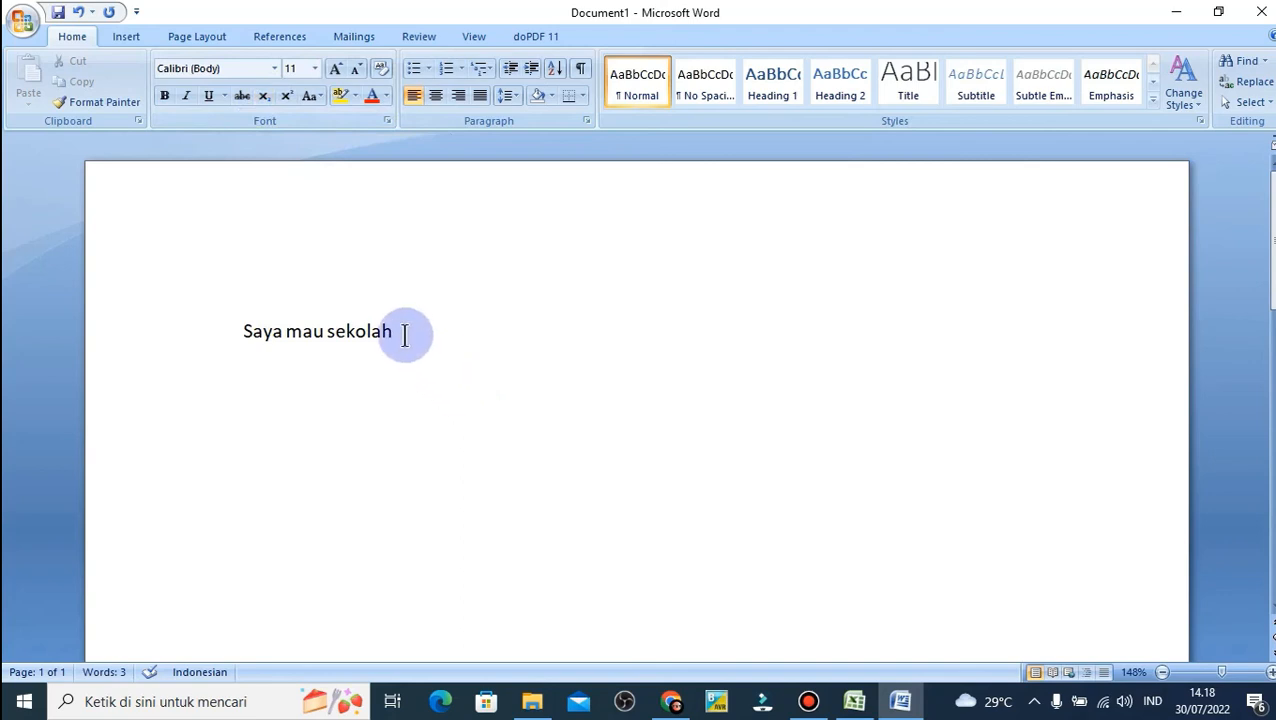
Step: Add a "2" directly after "sekolah" and format it as subscript
text(2)
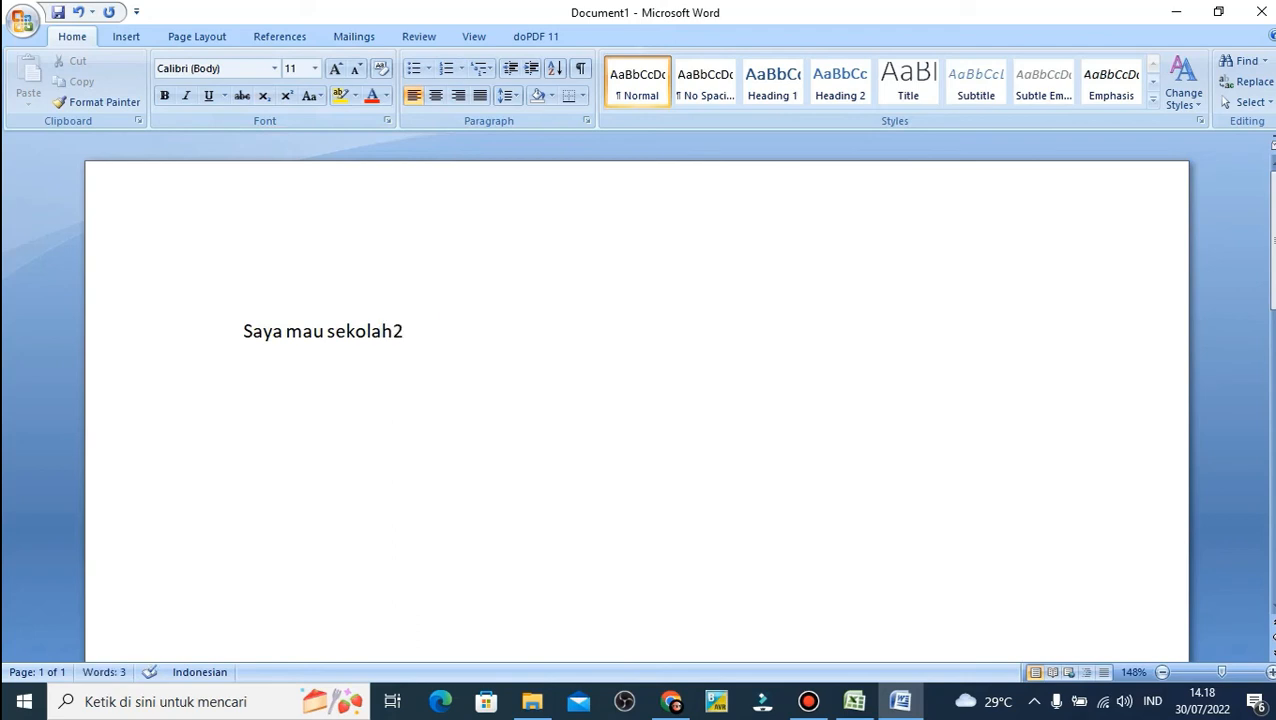
drag(392, 333, 404, 335)
click(264, 95)
click(425, 326)
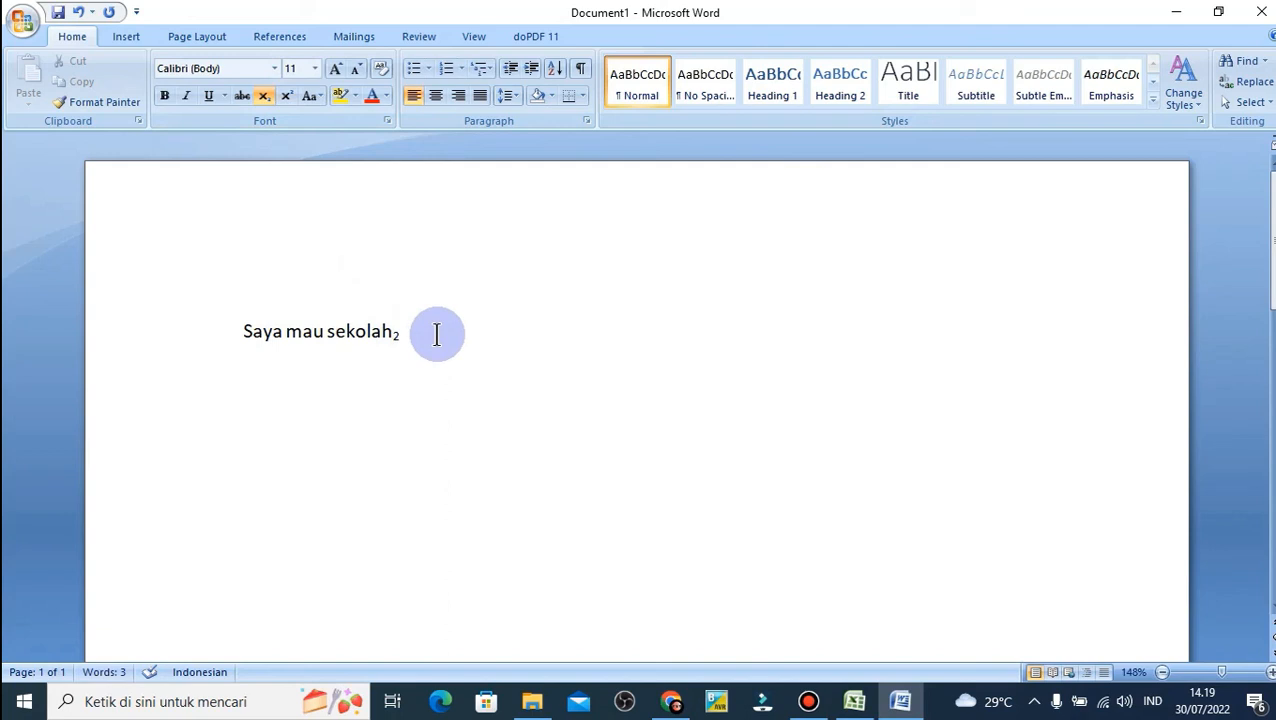
Step: Try adding "Co" after the subscript 2 with subscript turned off, and delete these letters again
text(c)
double_click(436, 330)
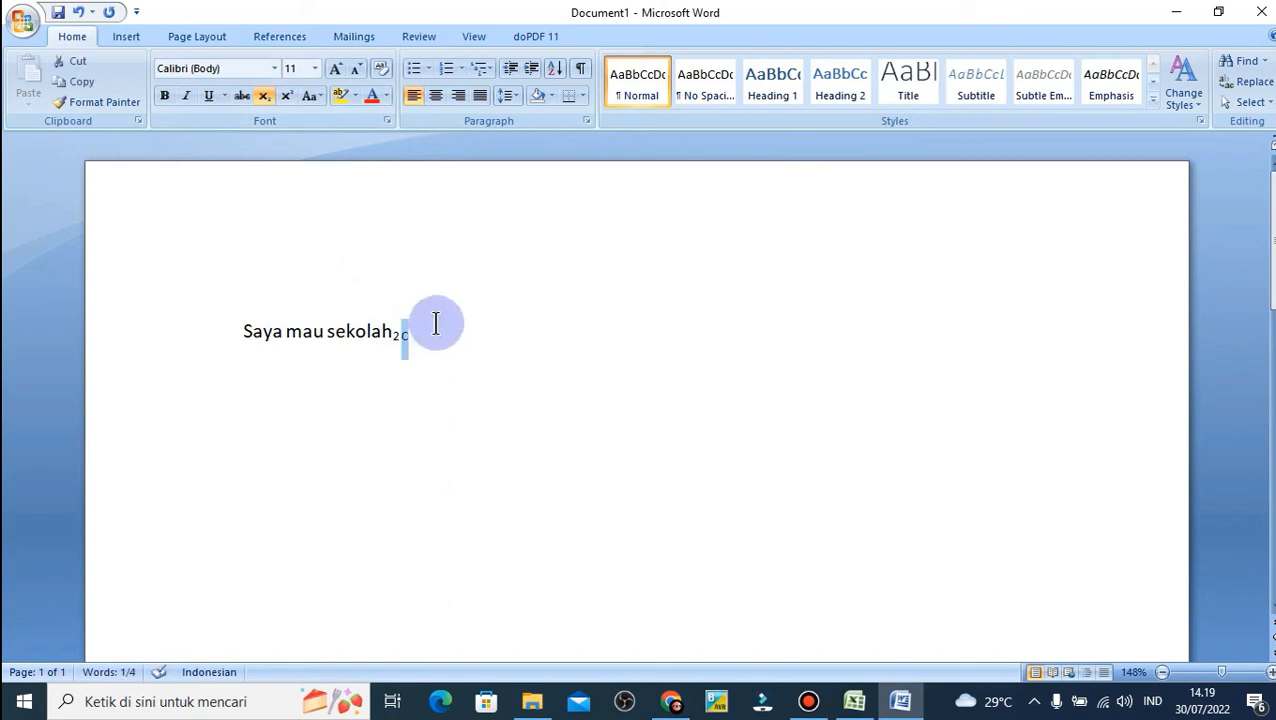
click(265, 96)
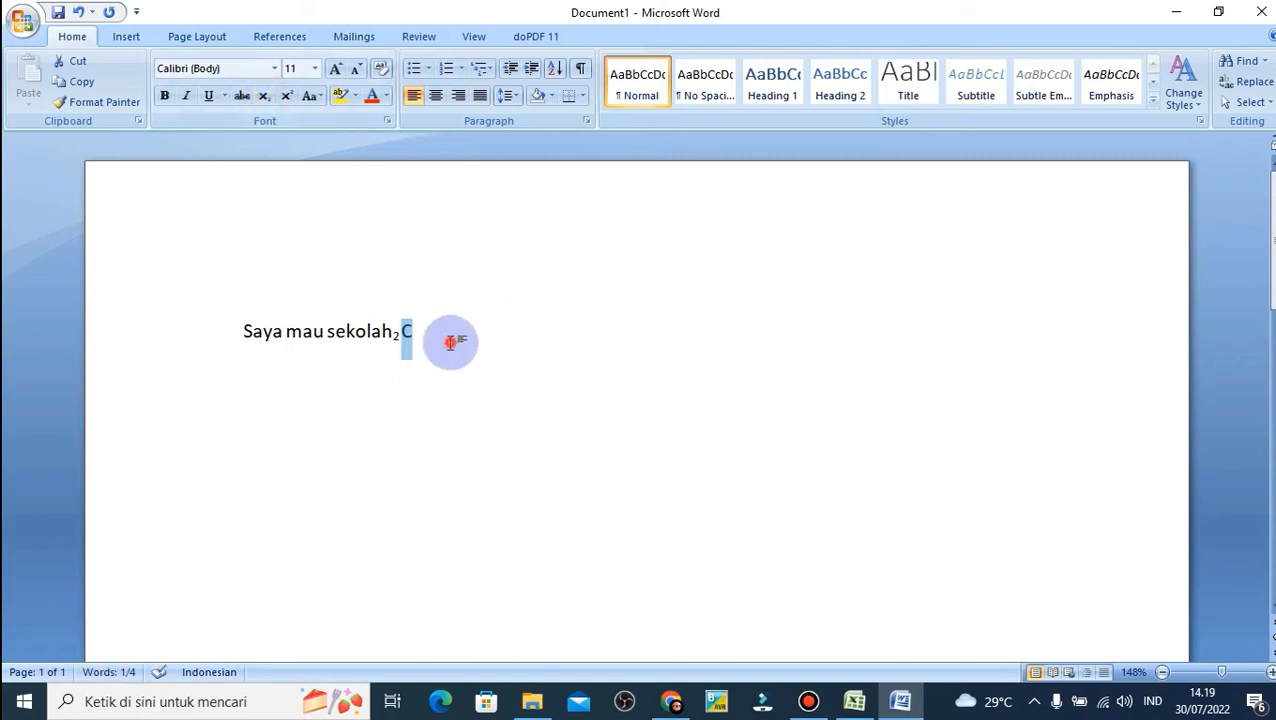
click(447, 341)
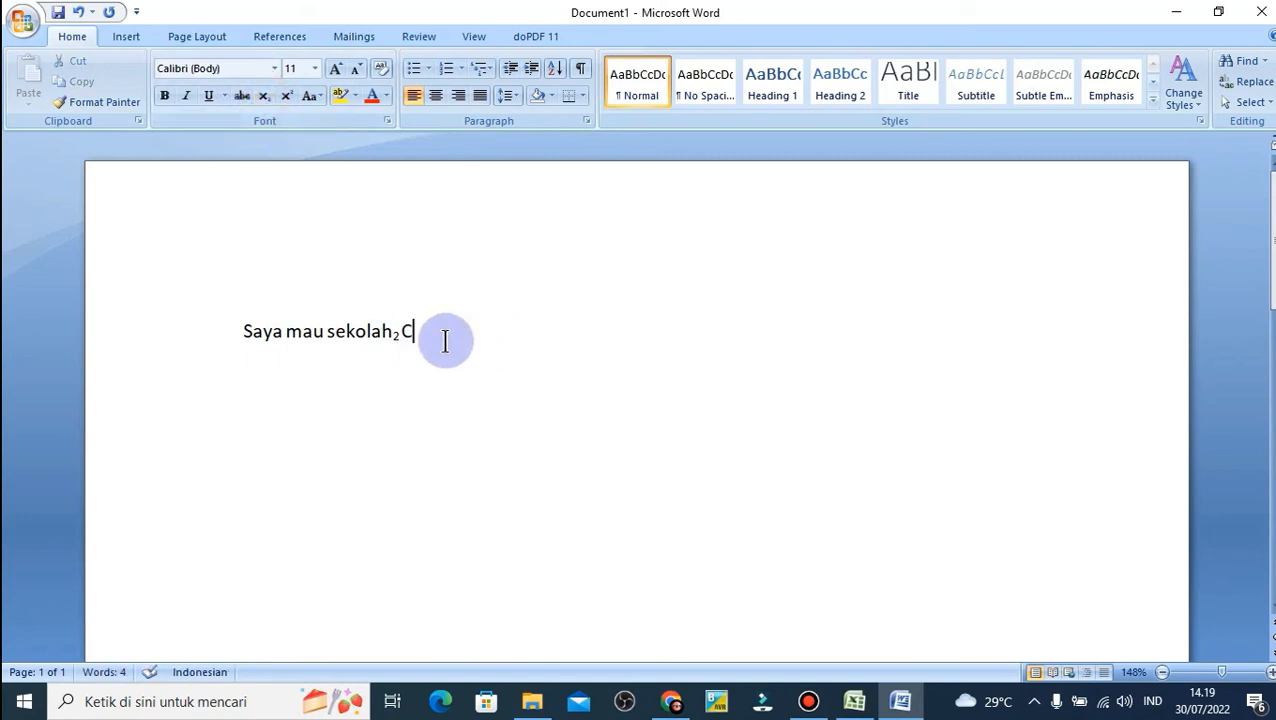
text(o)
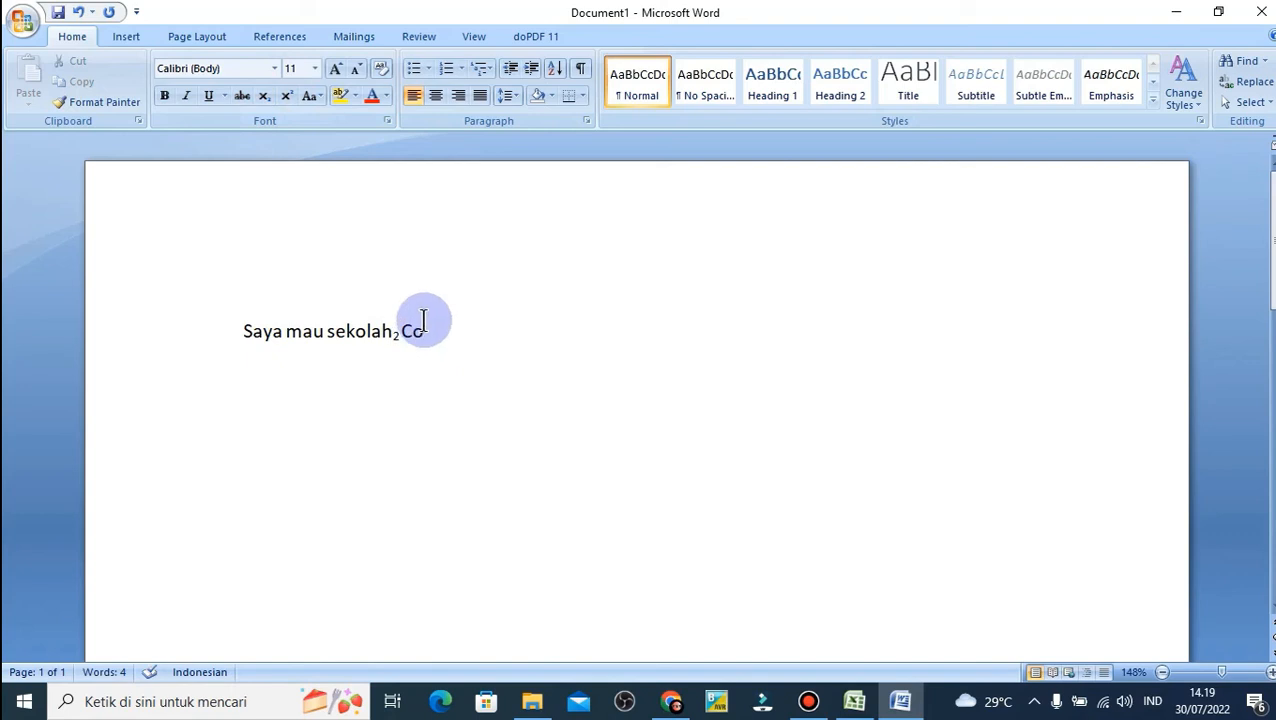
key(BackSpace)
key(BackSpace)
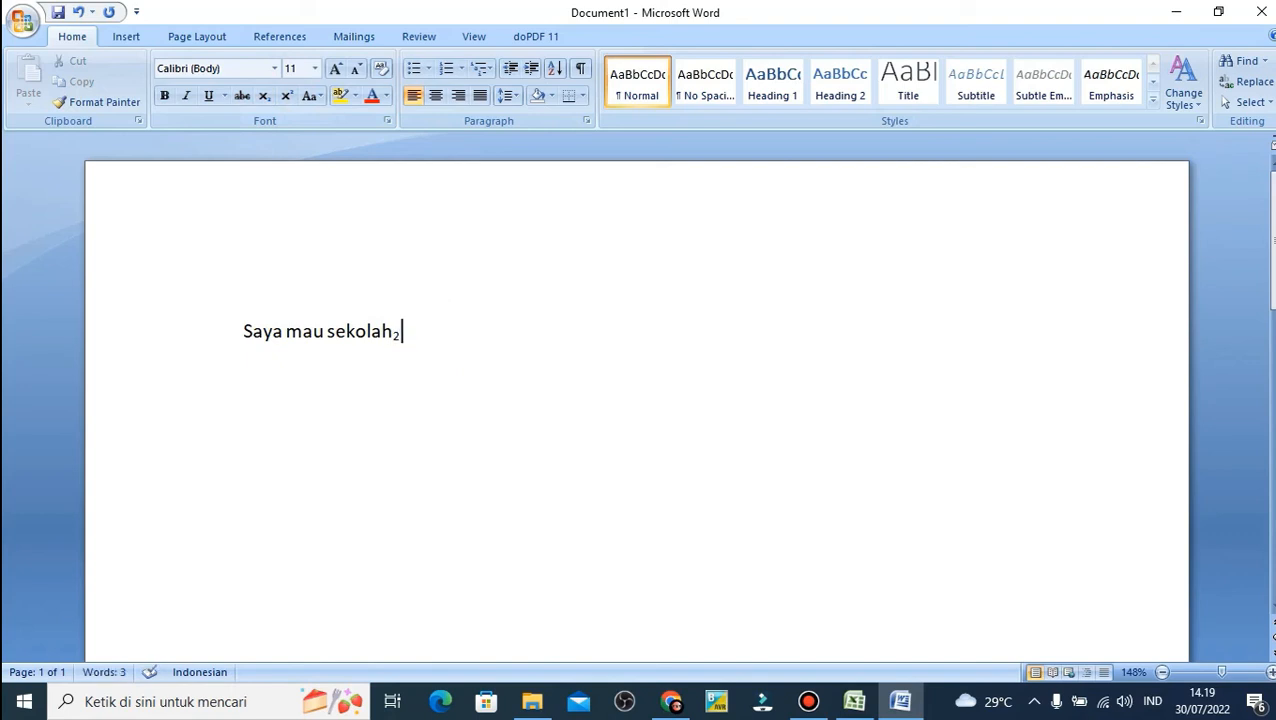
Step: Add "10oC" after the subscript 2 and format its "o" as superscript to form a degree sign
text(10ocC)
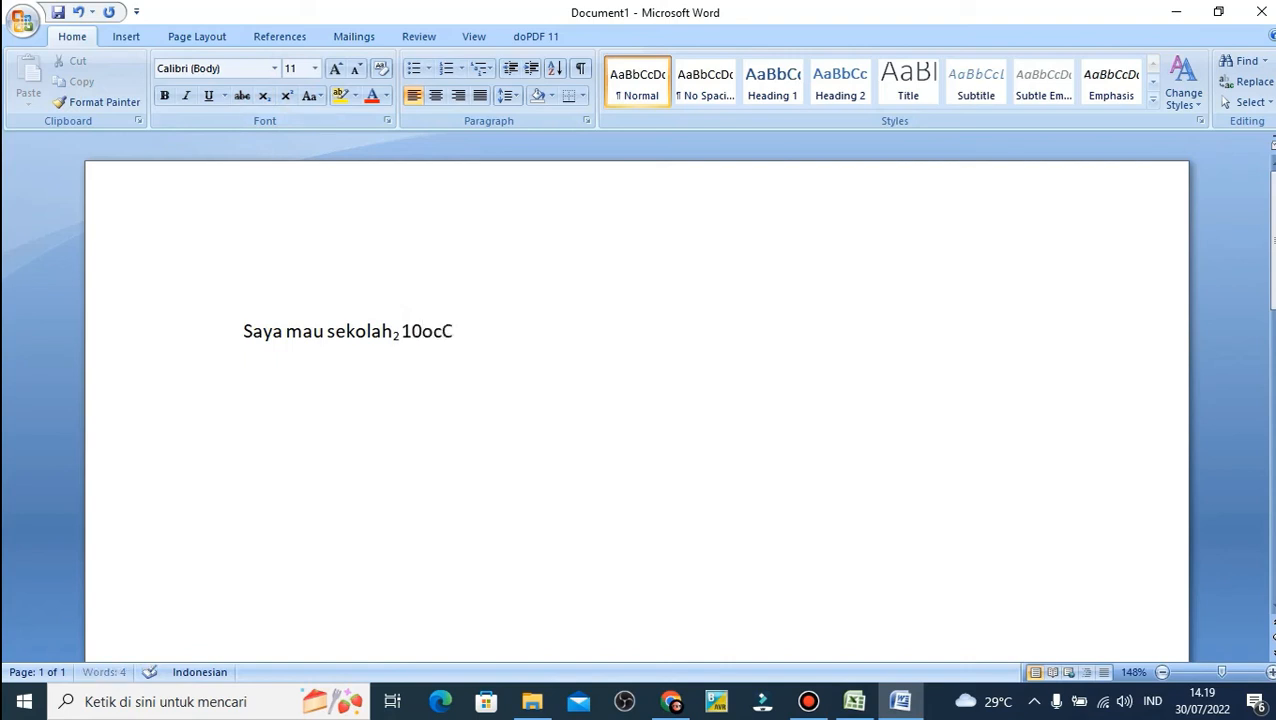
key(BackSpace)
key(BackSpace)
text(C)
drag(422, 340, 433, 338)
click(284, 94)
click(478, 323)
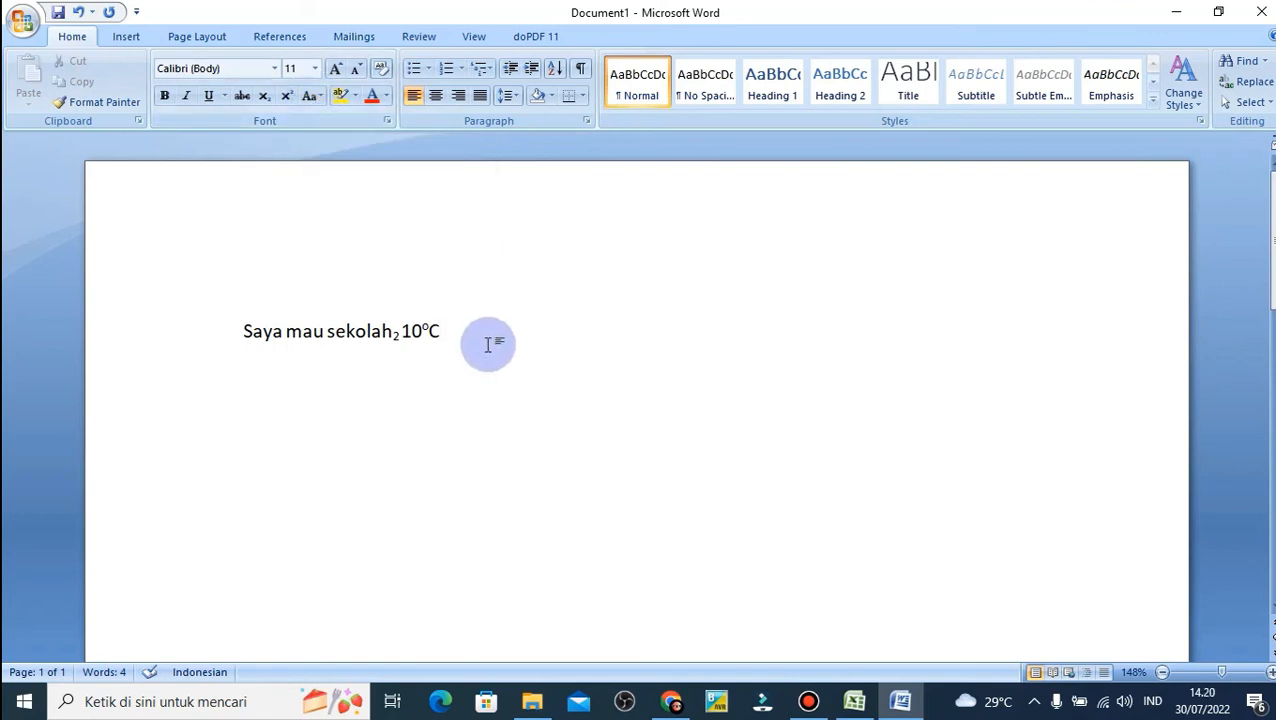
Step: Try the UPPERCASE option on the whole sentence
click(321, 92)
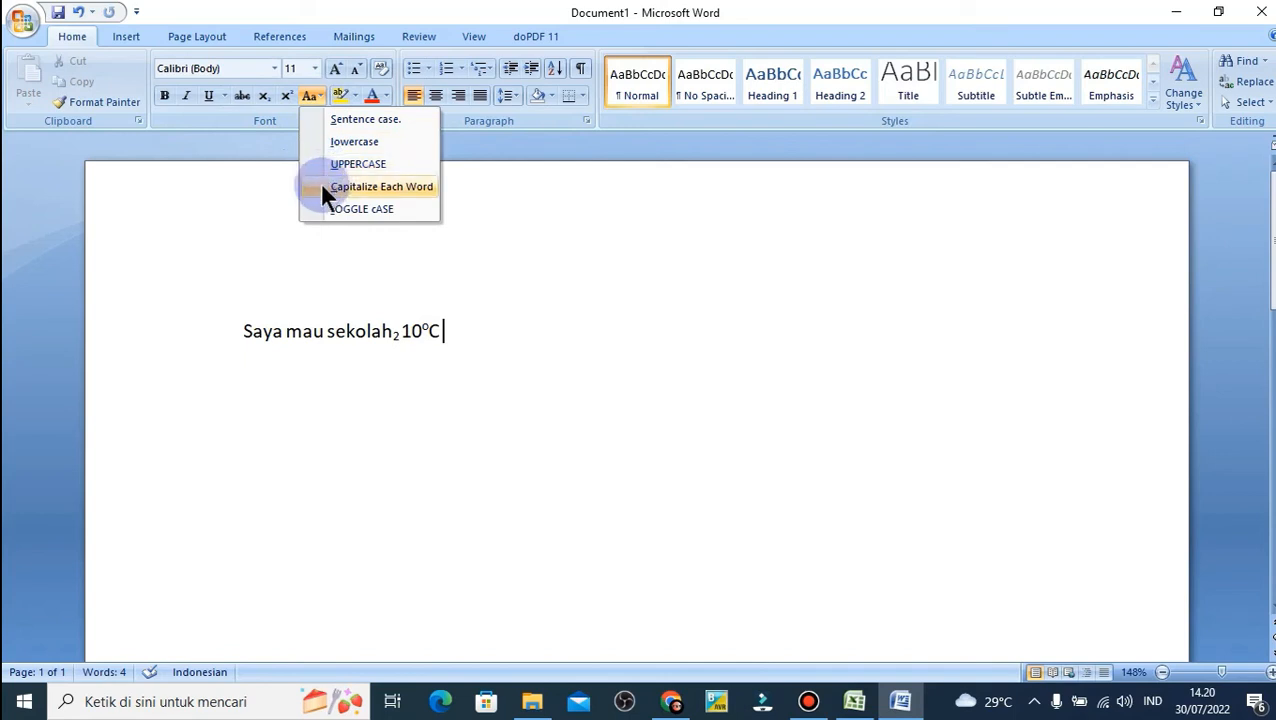
mouse_move(1243, 425)
click(458, 330)
drag(447, 330, 257, 334)
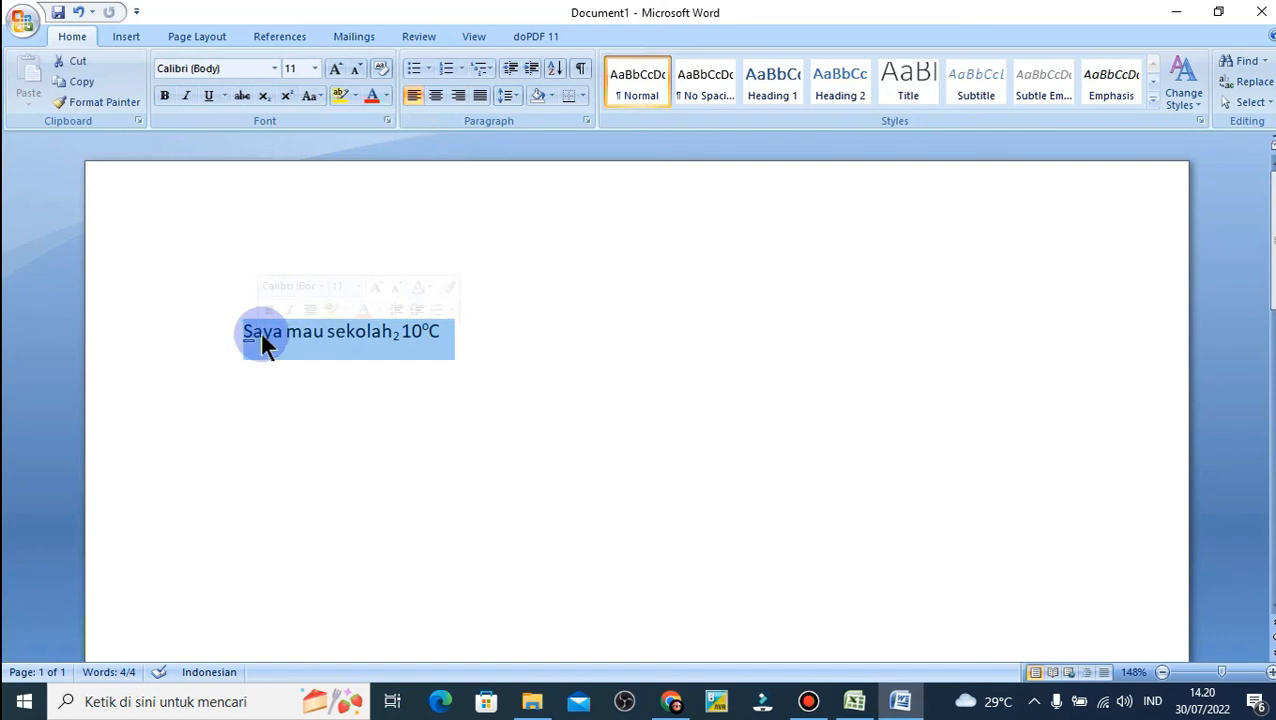
click(317, 95)
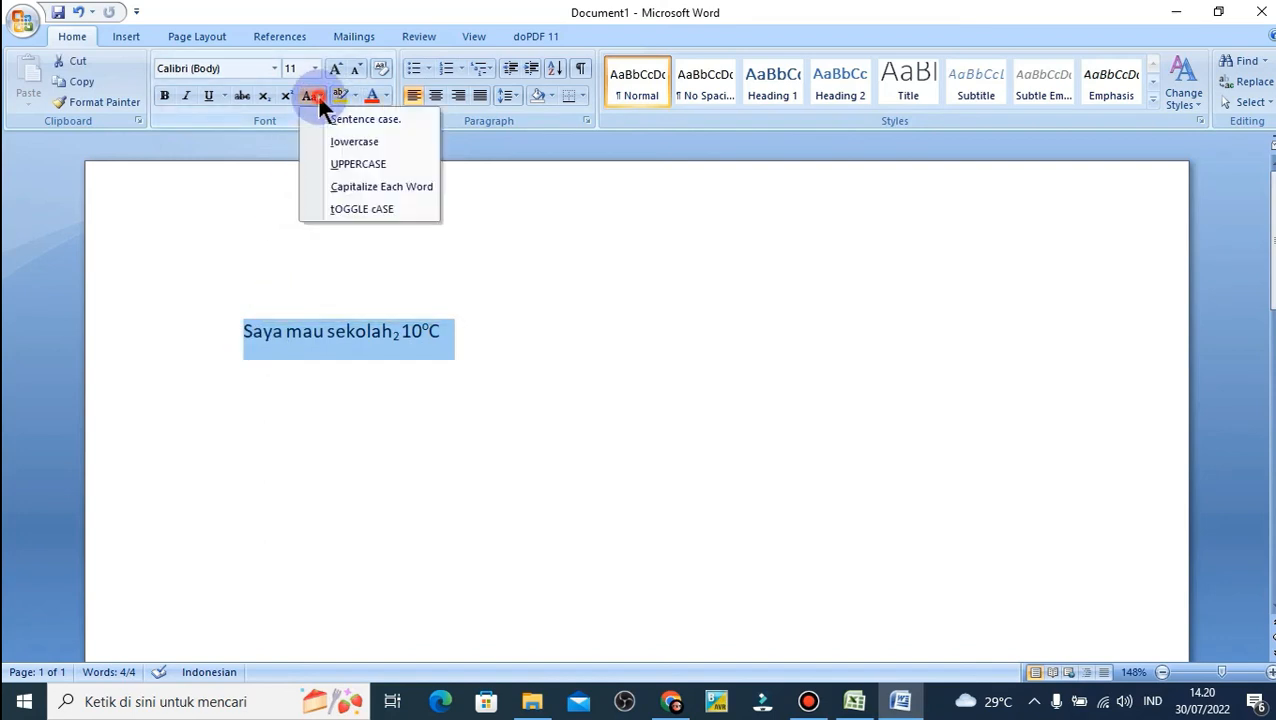
click(358, 166)
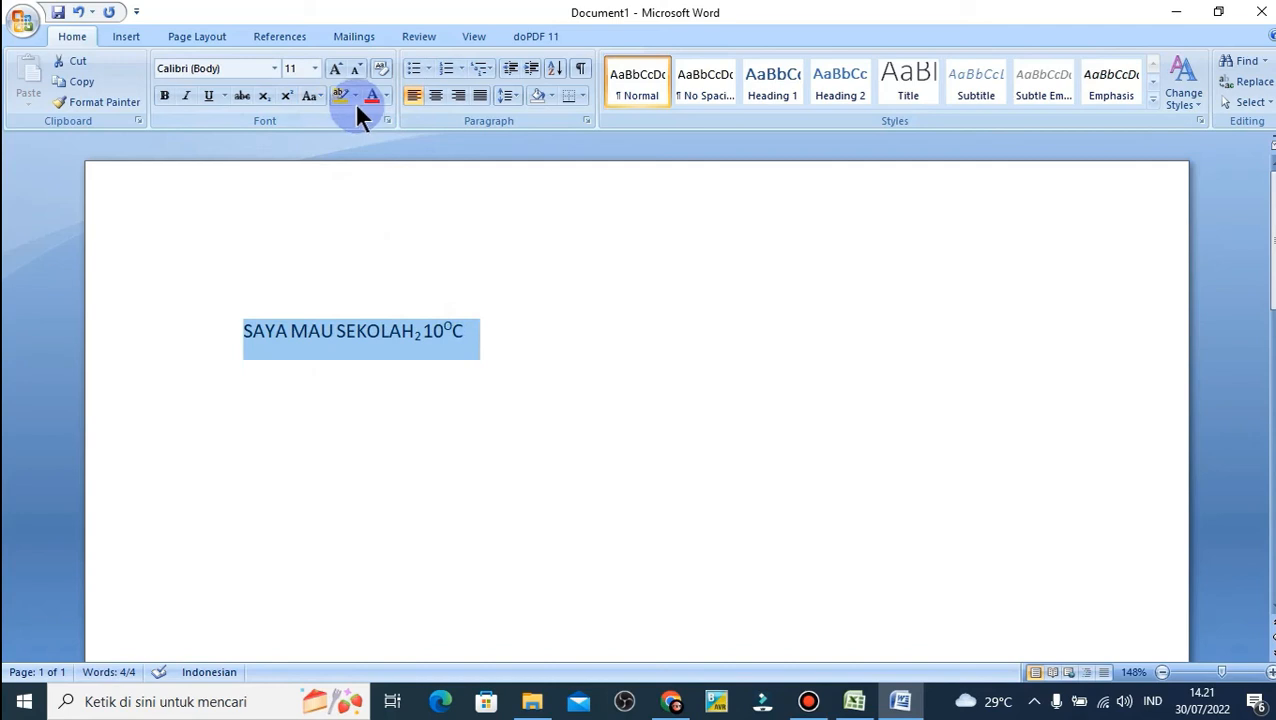
Step: Try the Capitalize Each Word option on the whole sentence and check the words' initial letters
click(320, 95)
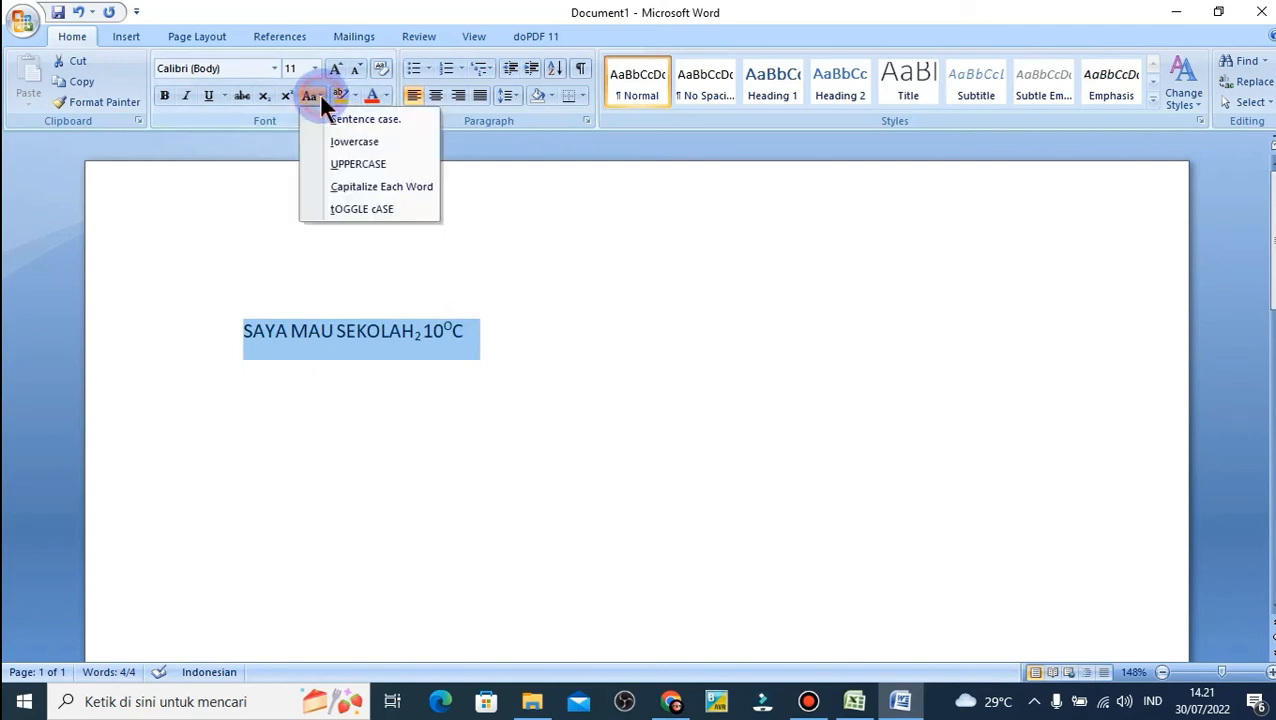
click(384, 186)
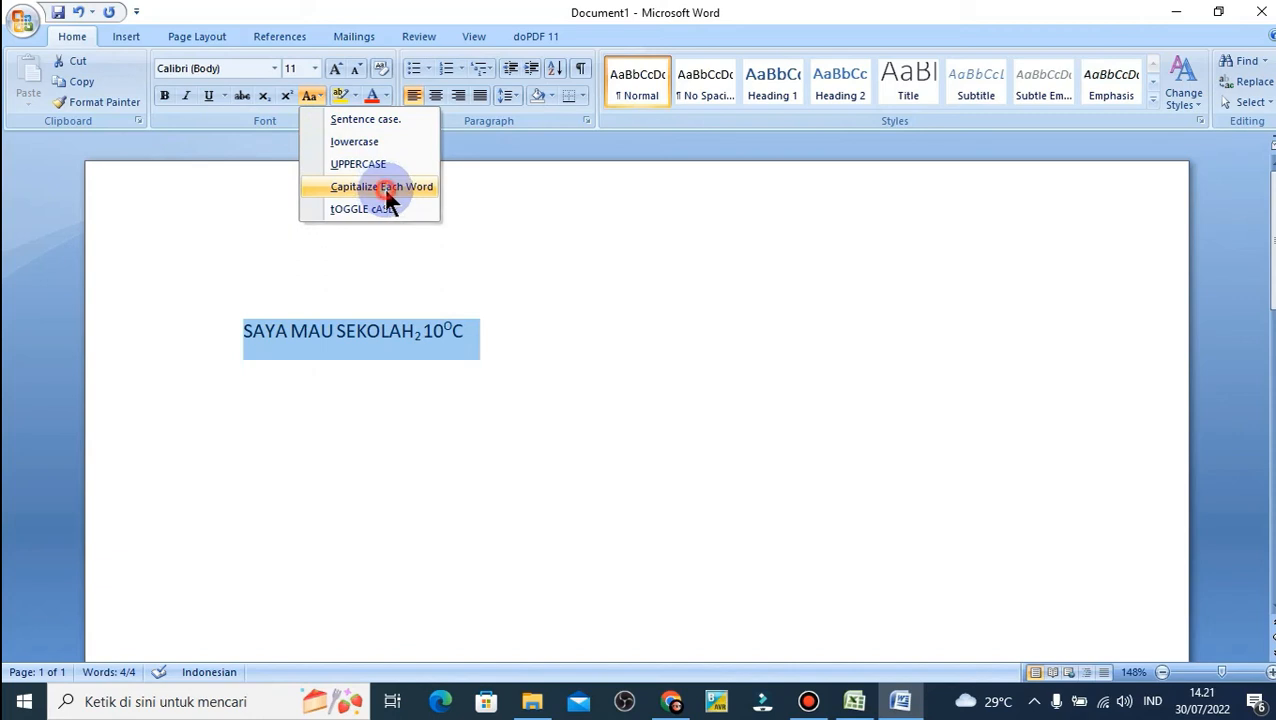
click(247, 334)
drag(288, 328, 340, 342)
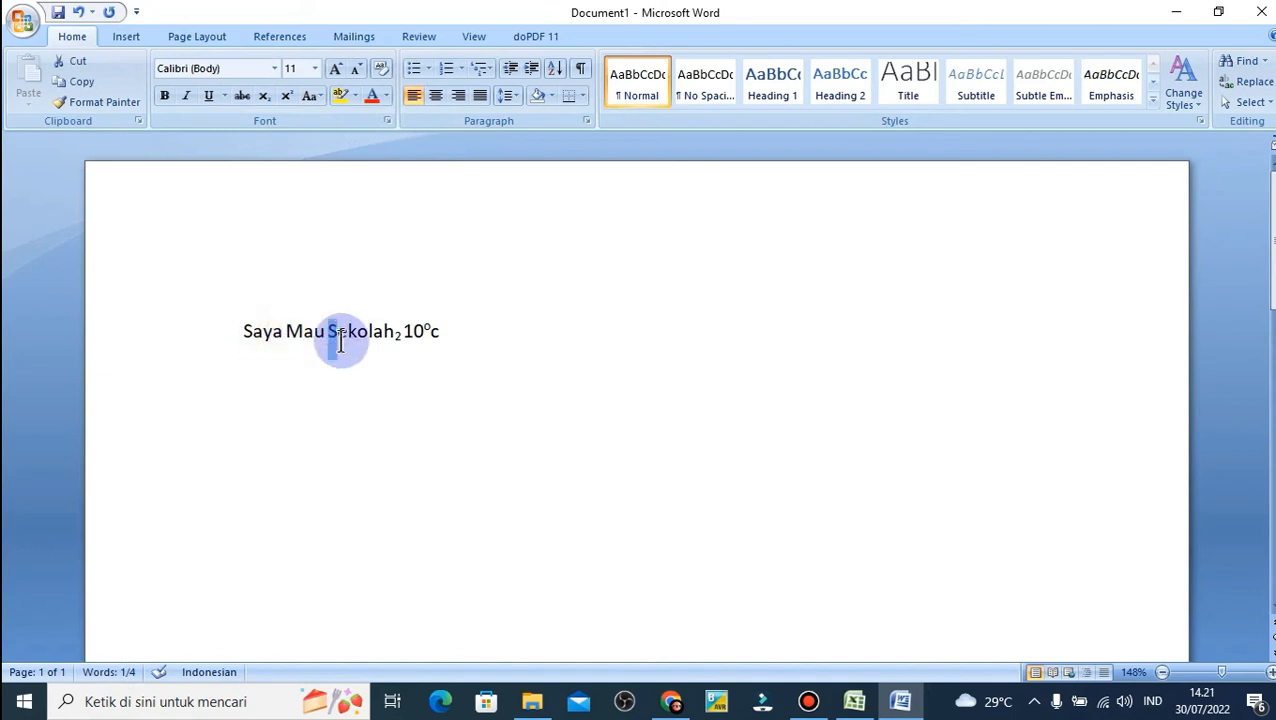
click(285, 370)
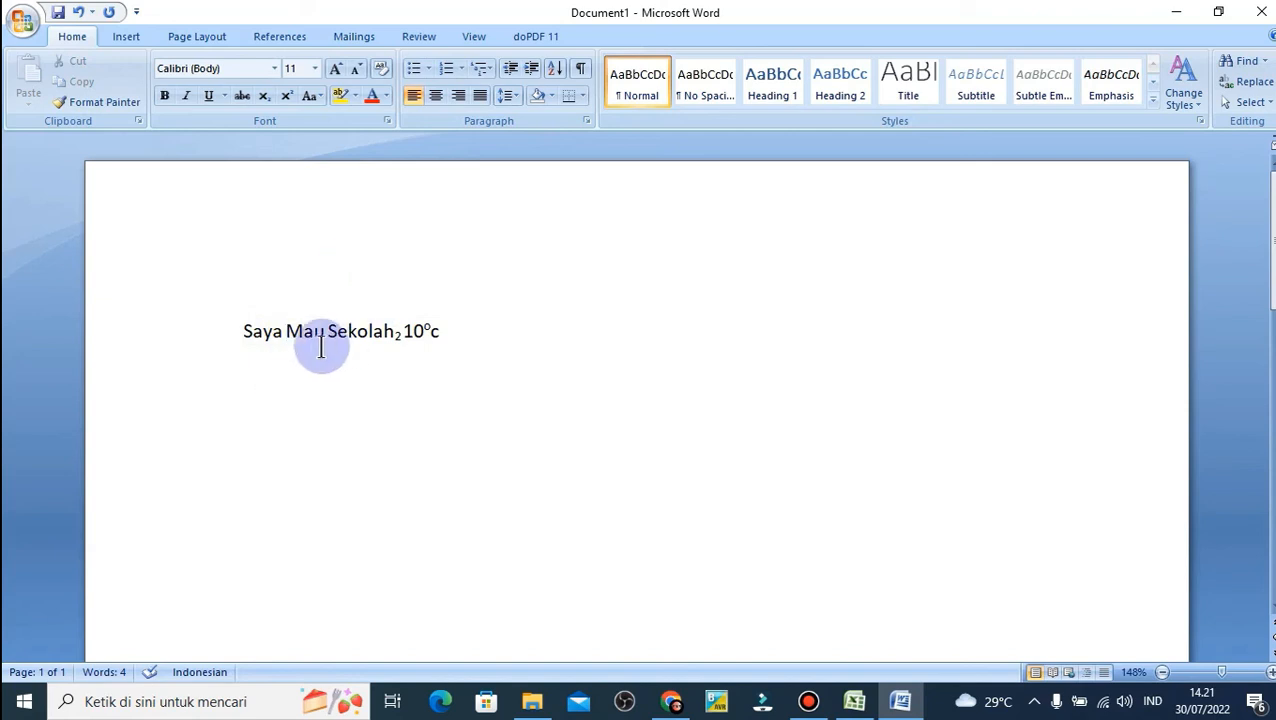
Step: Change the whole sentence to lowercase and deselect it
drag(238, 330, 433, 367)
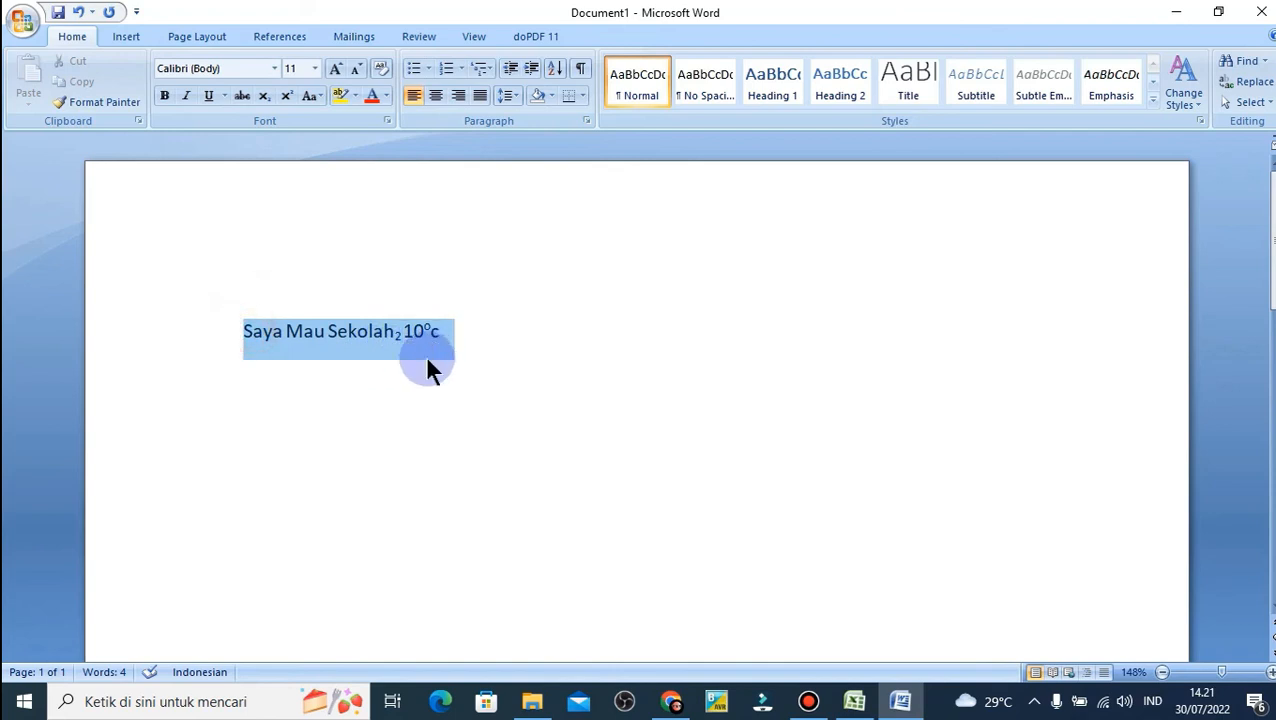
click(318, 94)
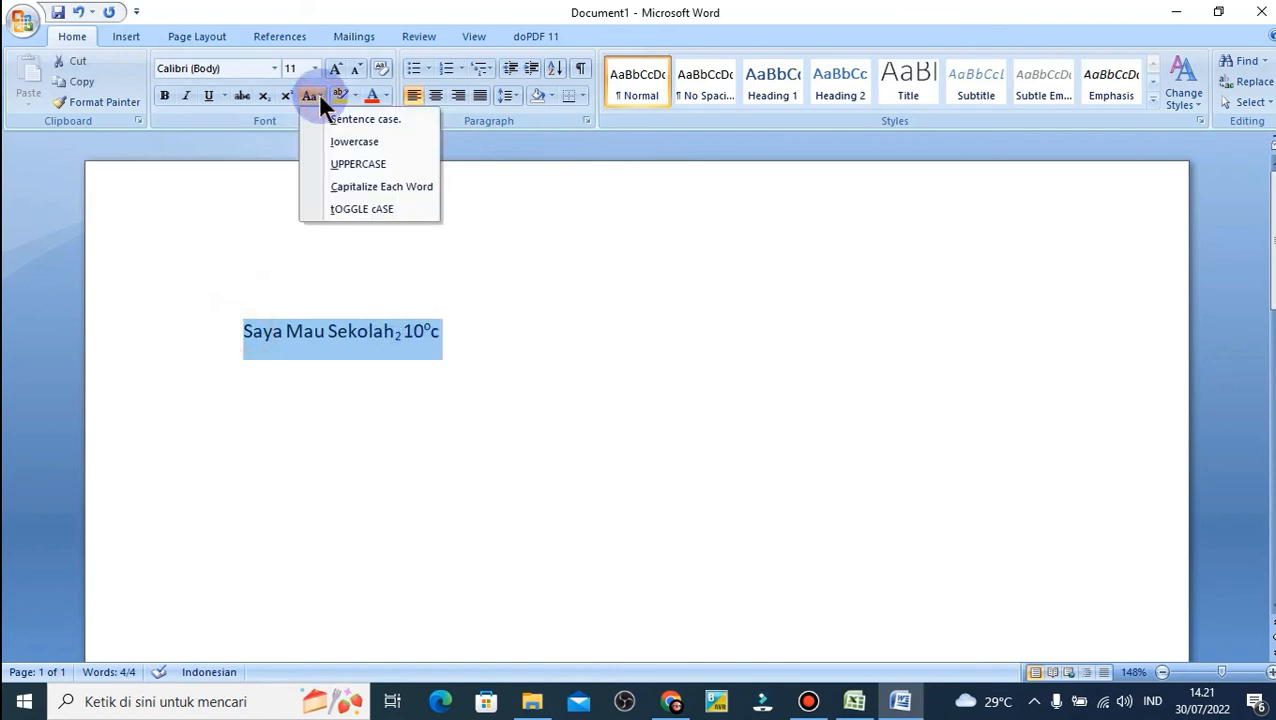
click(362, 140)
click(470, 347)
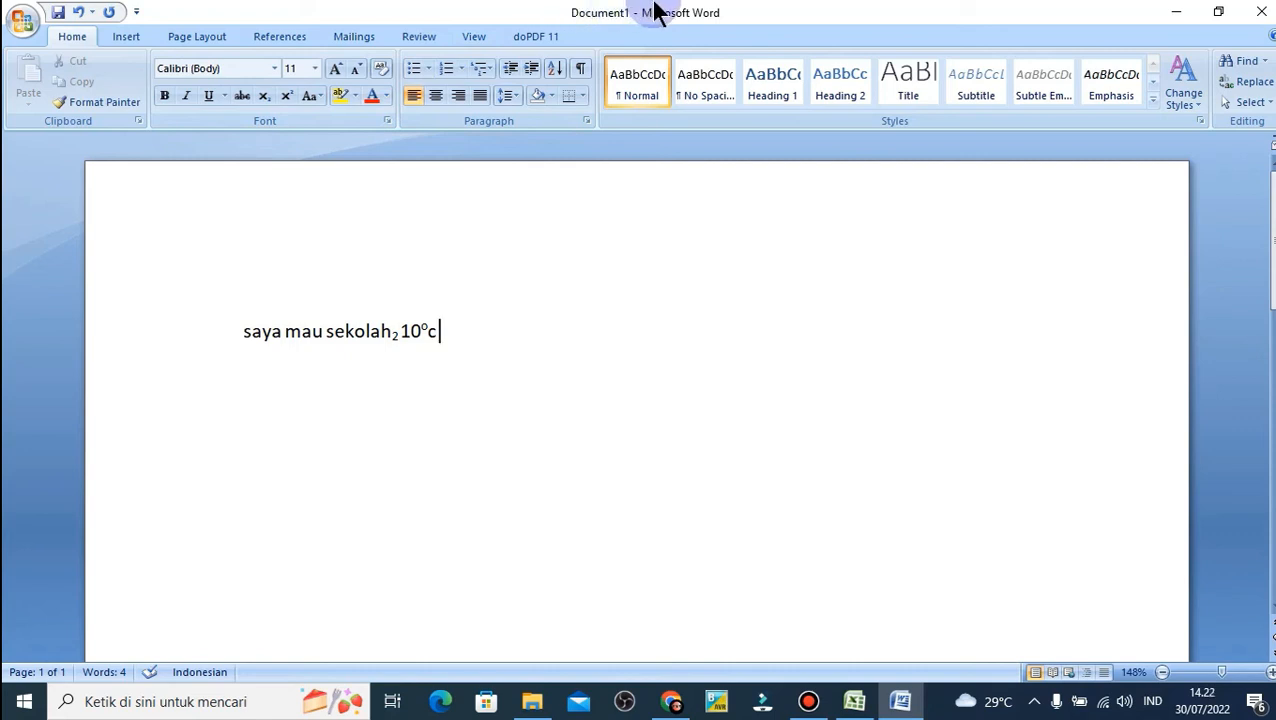
mouse_move(655, 12)
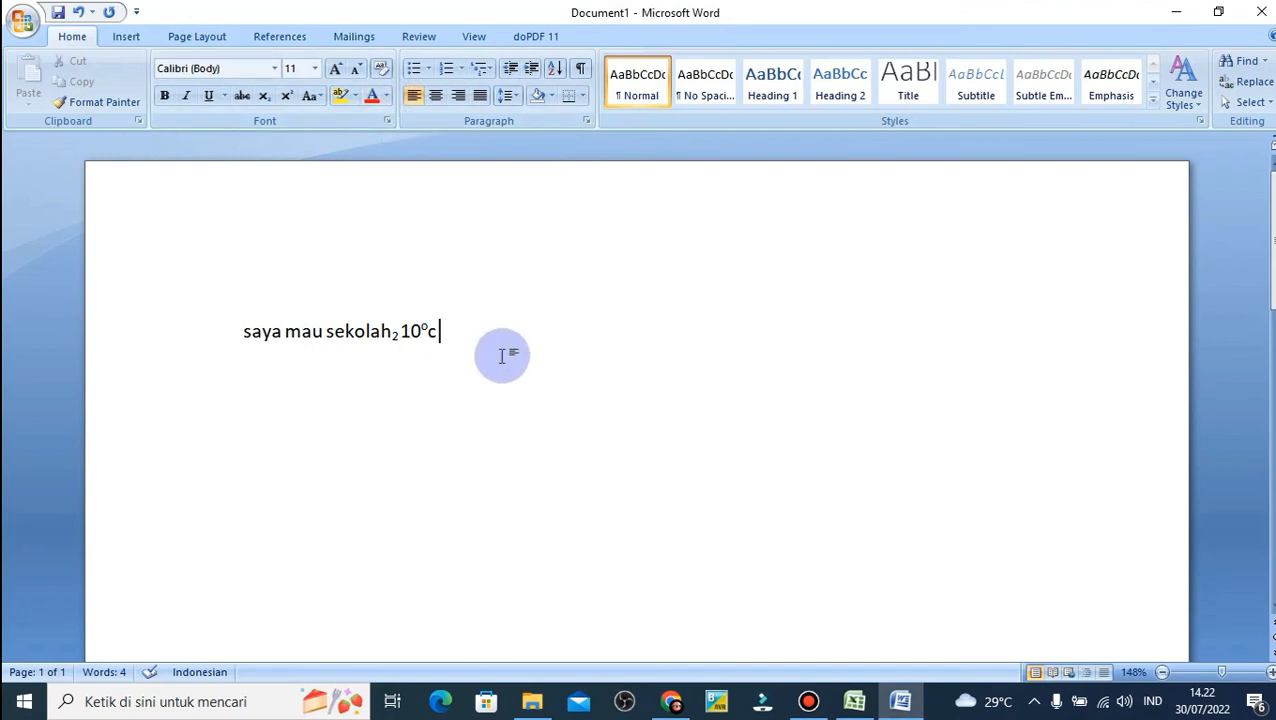
Step: Color the text of the whole sentence with the standard red and deselect it
drag(447, 332, 255, 346)
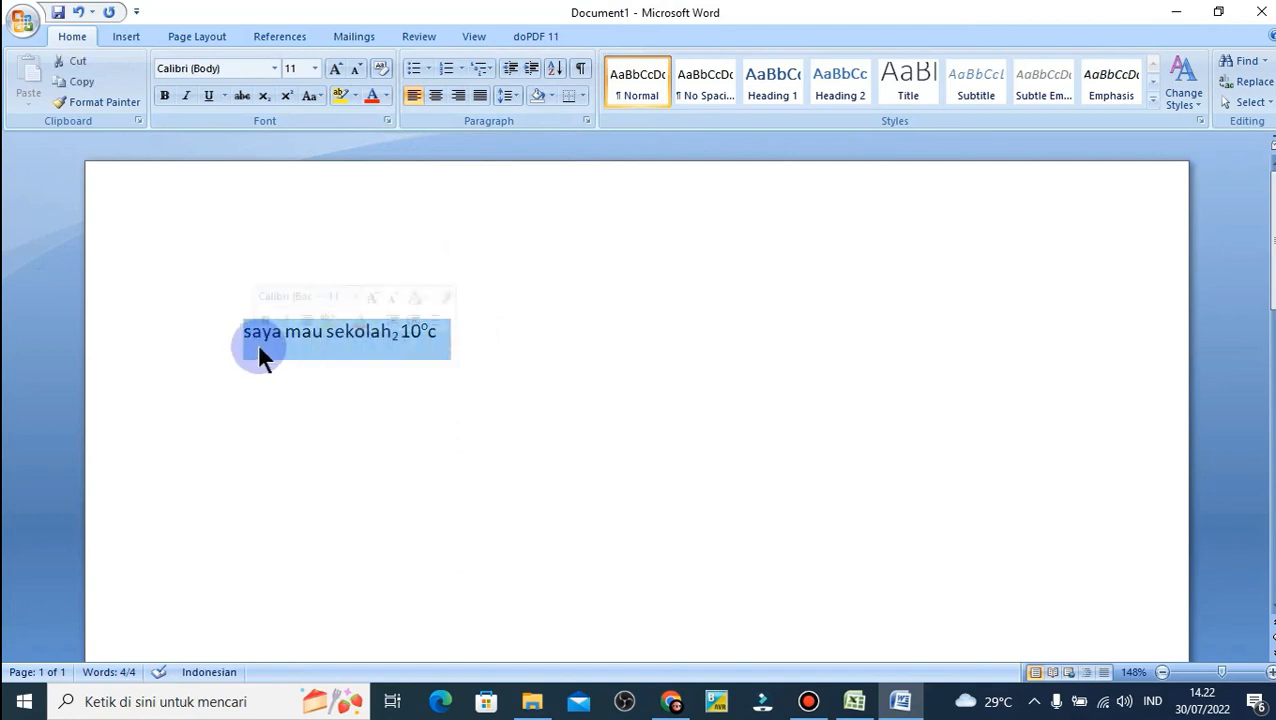
click(385, 94)
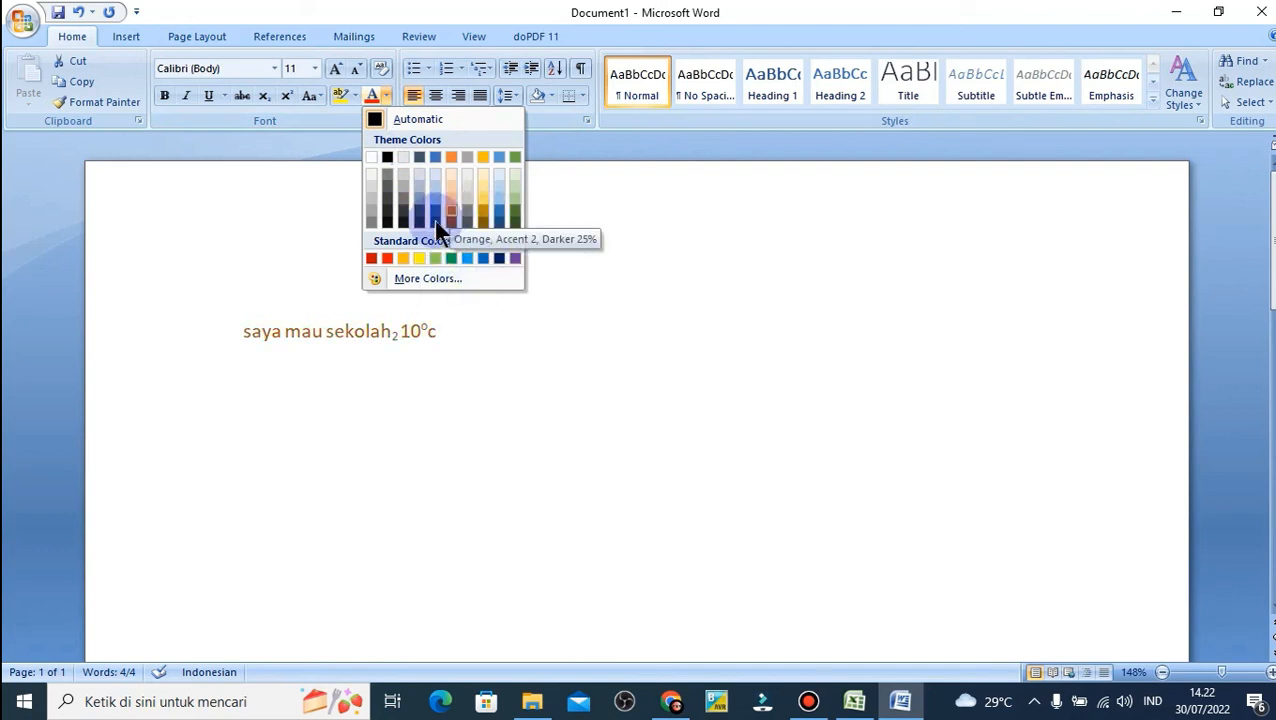
click(386, 257)
click(449, 320)
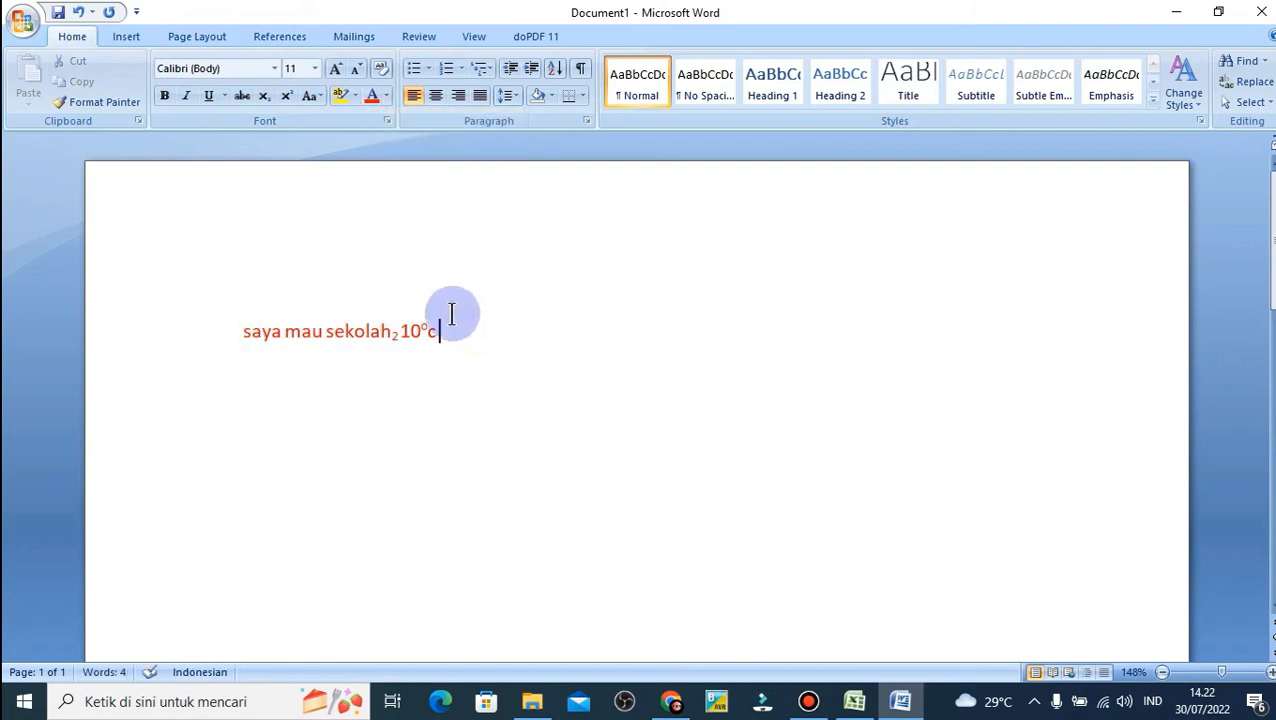
drag(448, 322, 233, 330)
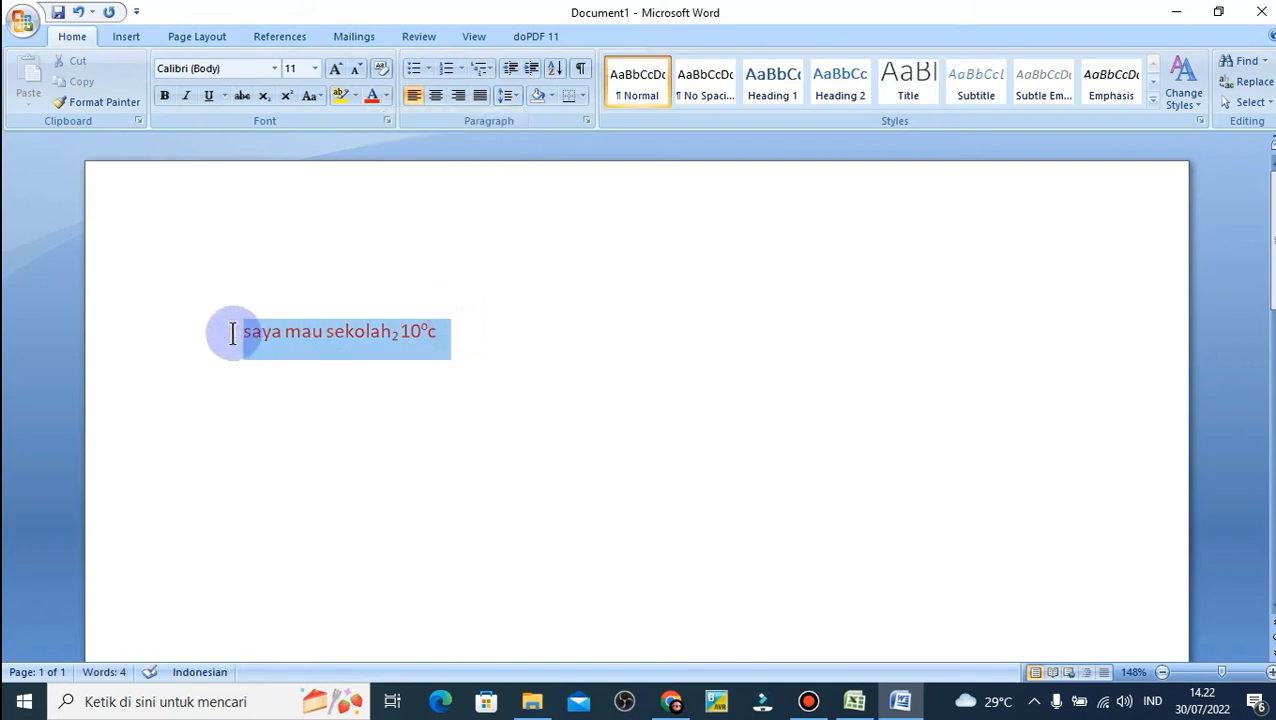
click(473, 364)
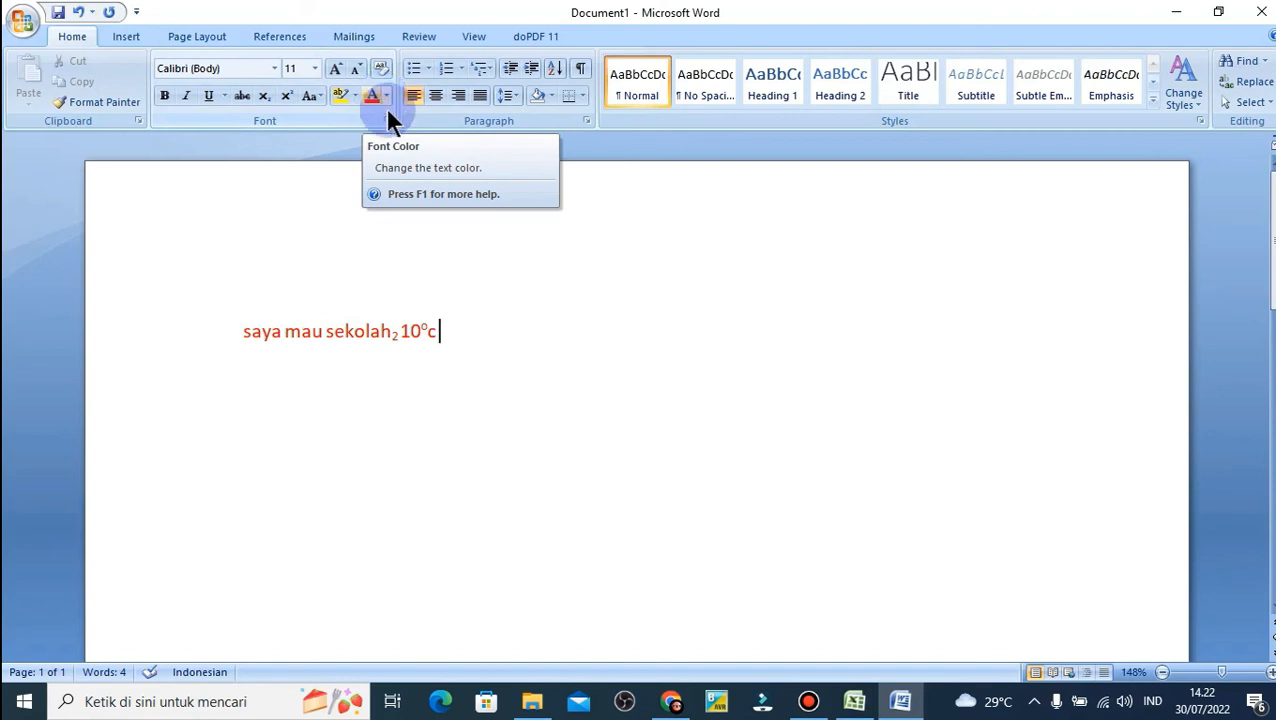
click(536, 369)
click(471, 334)
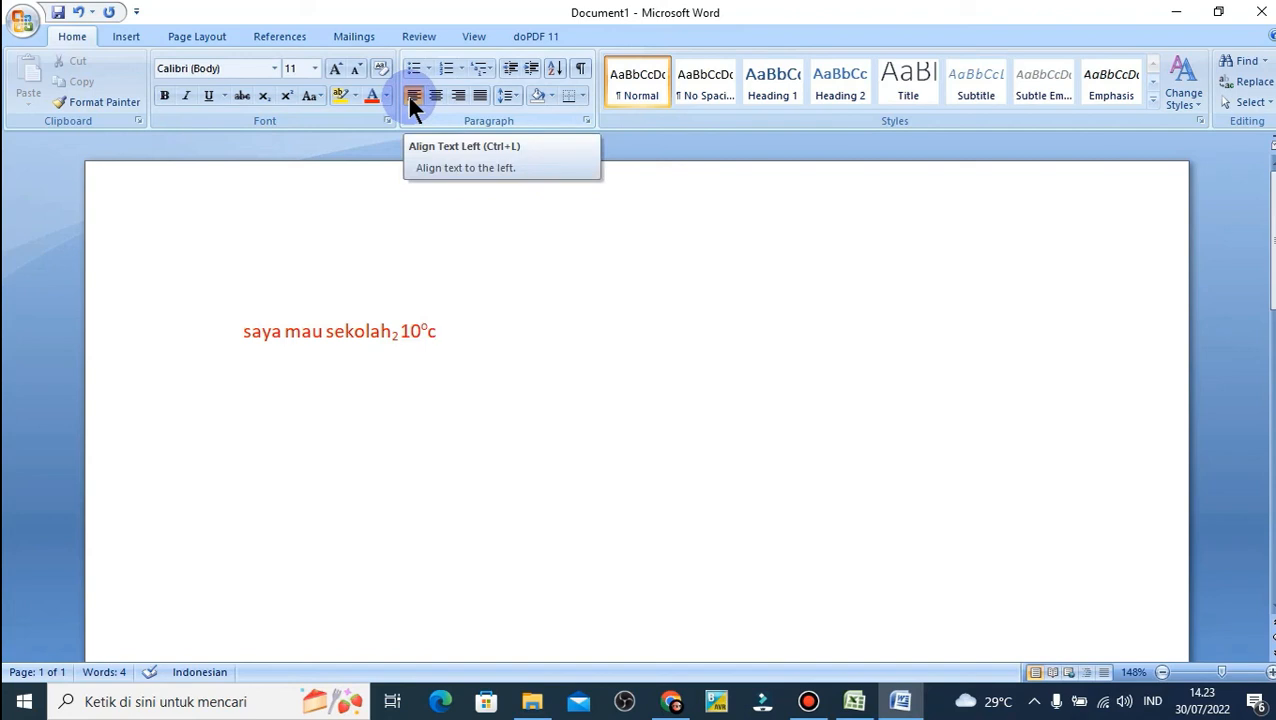
click(241, 334)
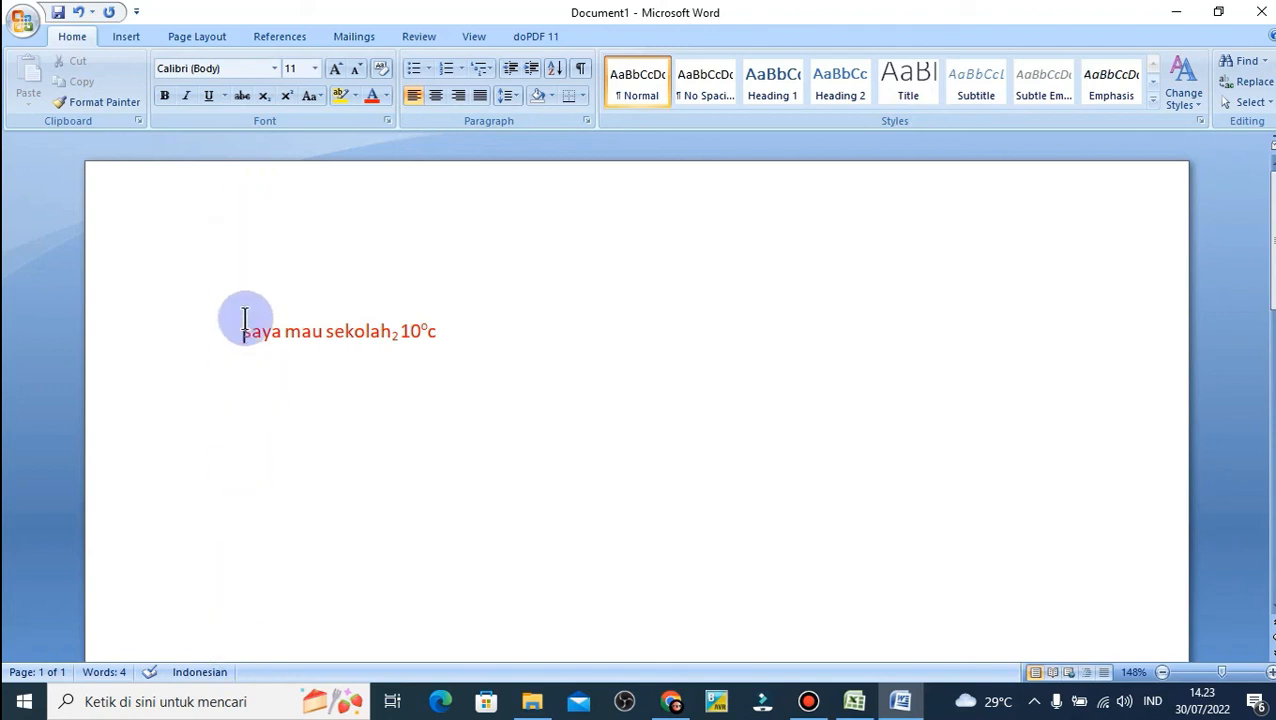
Step: Select the whole sentence from its end back to its first character
drag(433, 335, 450, 330)
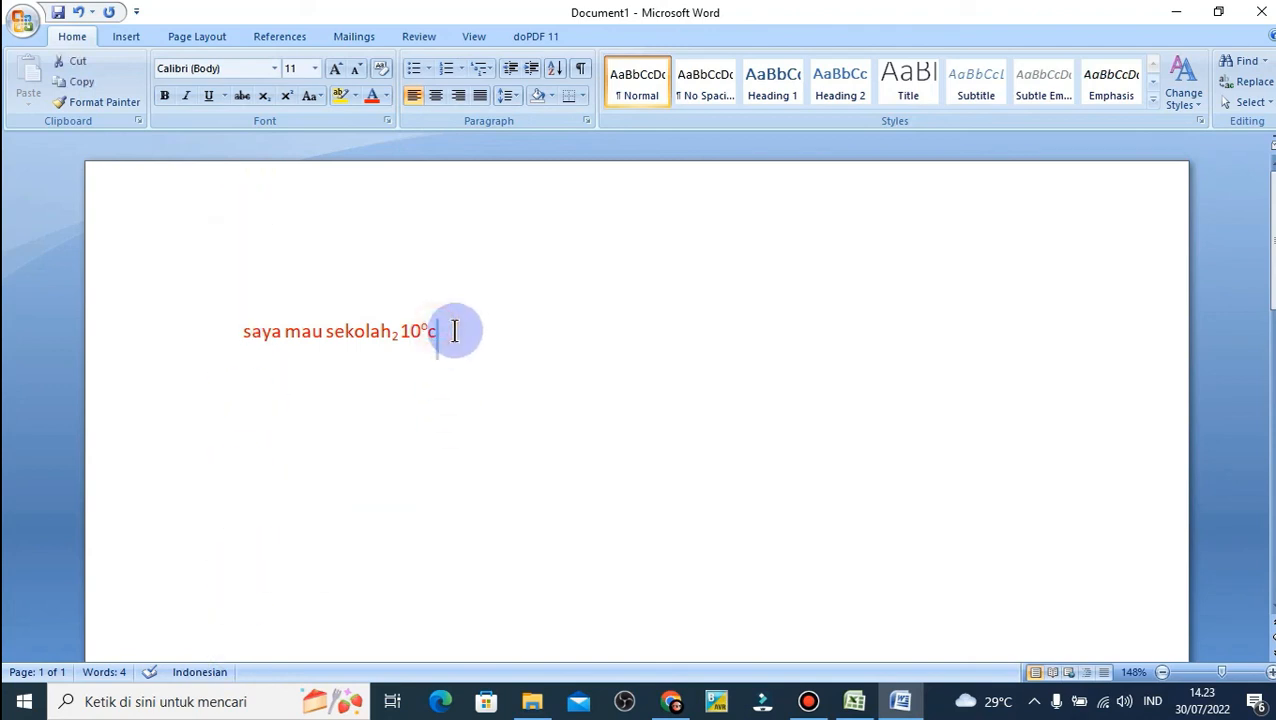
key(shift+Left)
key(shift+Left)
key(shift+Left)
key(shift+Left)
key(shift+Left)
key(shift+Left)
key(shift+Left)
key(shift+Left)
key(shift+Left)
key(shift+Left)
key(shift+Left)
key(shift+Left)
key(shift+Left)
key(shift+Left)
key(shift+Left)
key(shift+Left)
key(shift+Left)
key(shift+Left)
key(shift+Left)
key(shift+Left)
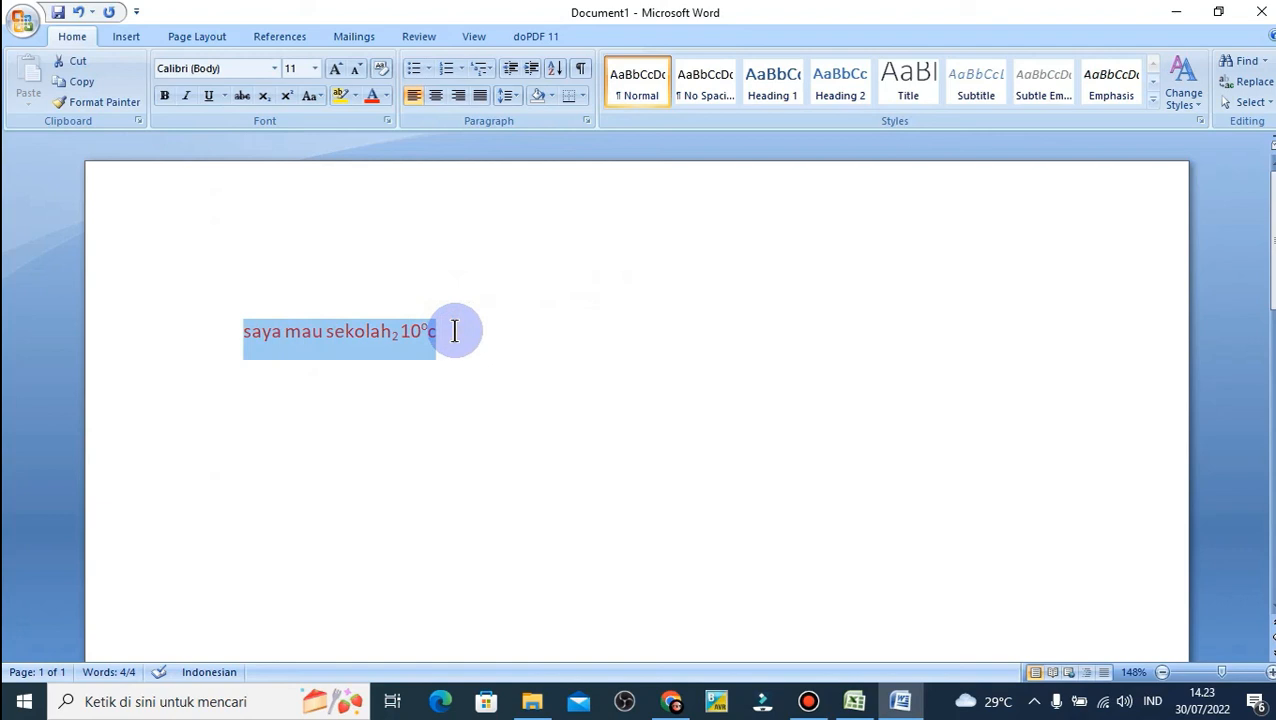
text(c)
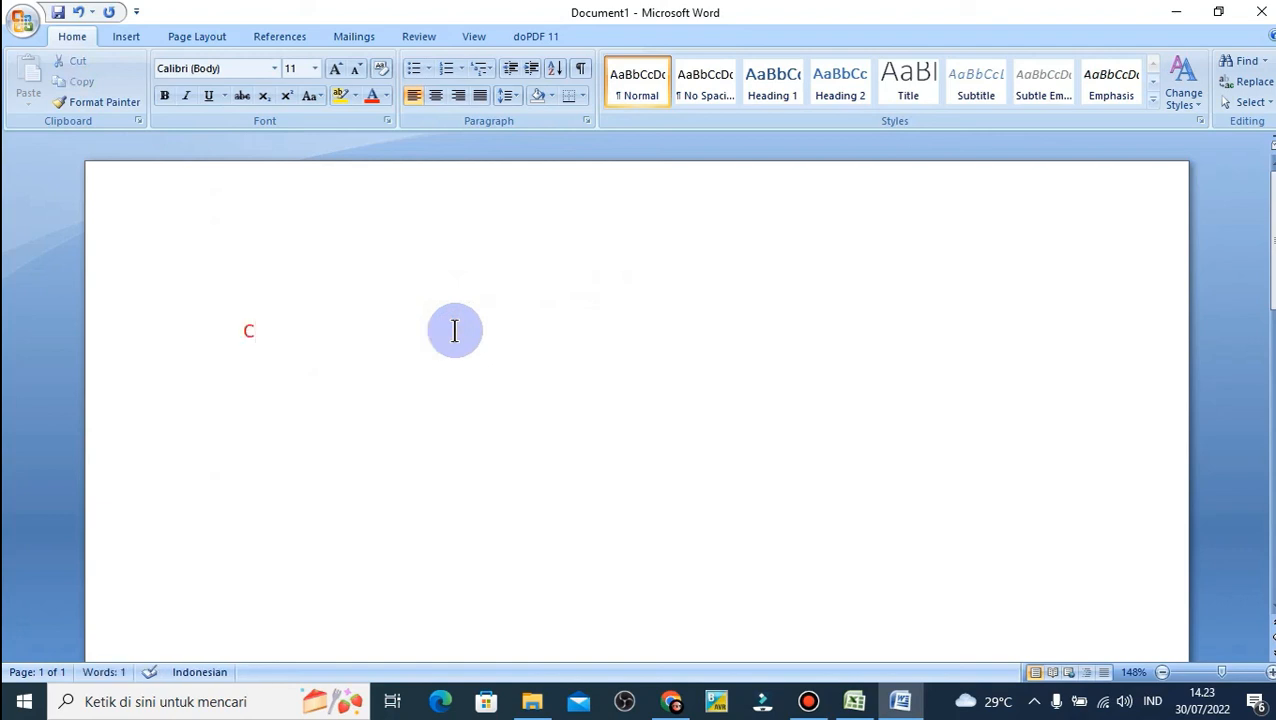
key(BackSpace)
text(A)
key(ctrl+z)
key(ctrl+z)
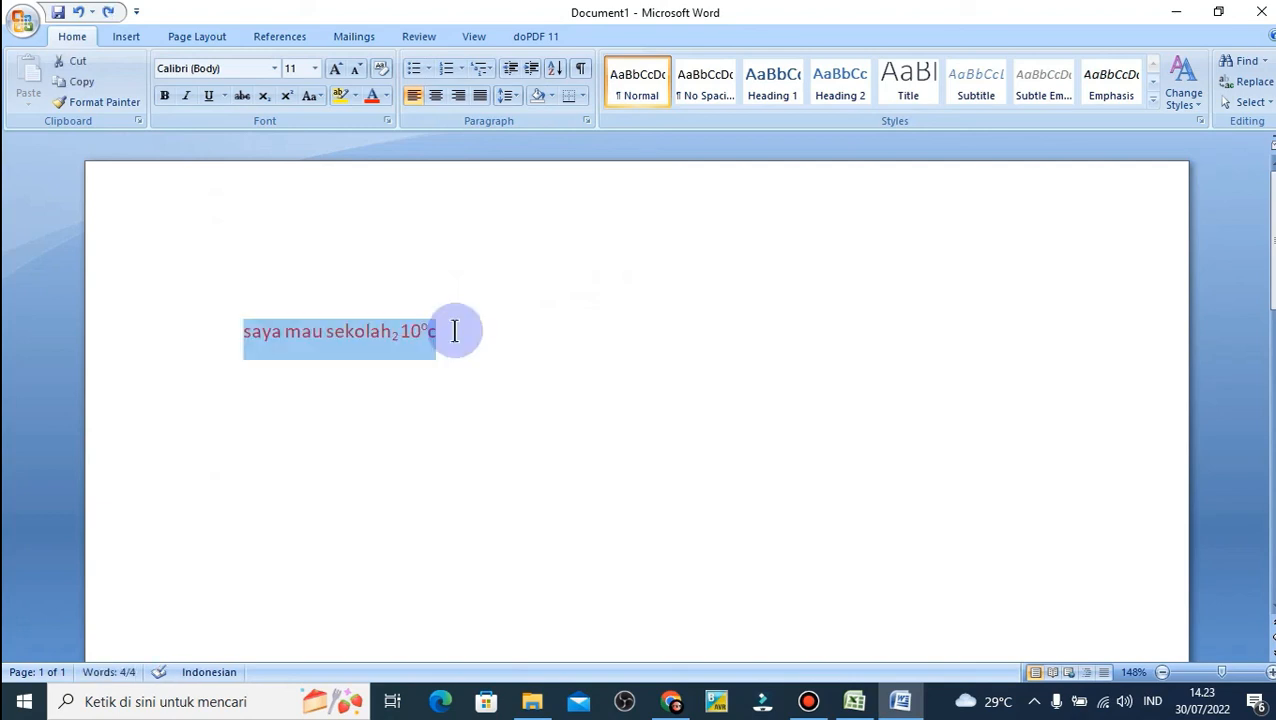
Step: Copy the selected sentence and paste it so that it stands twice in a row on the line
key(ctrl+c)
key(ctrl+v)
key(ctrl+v)
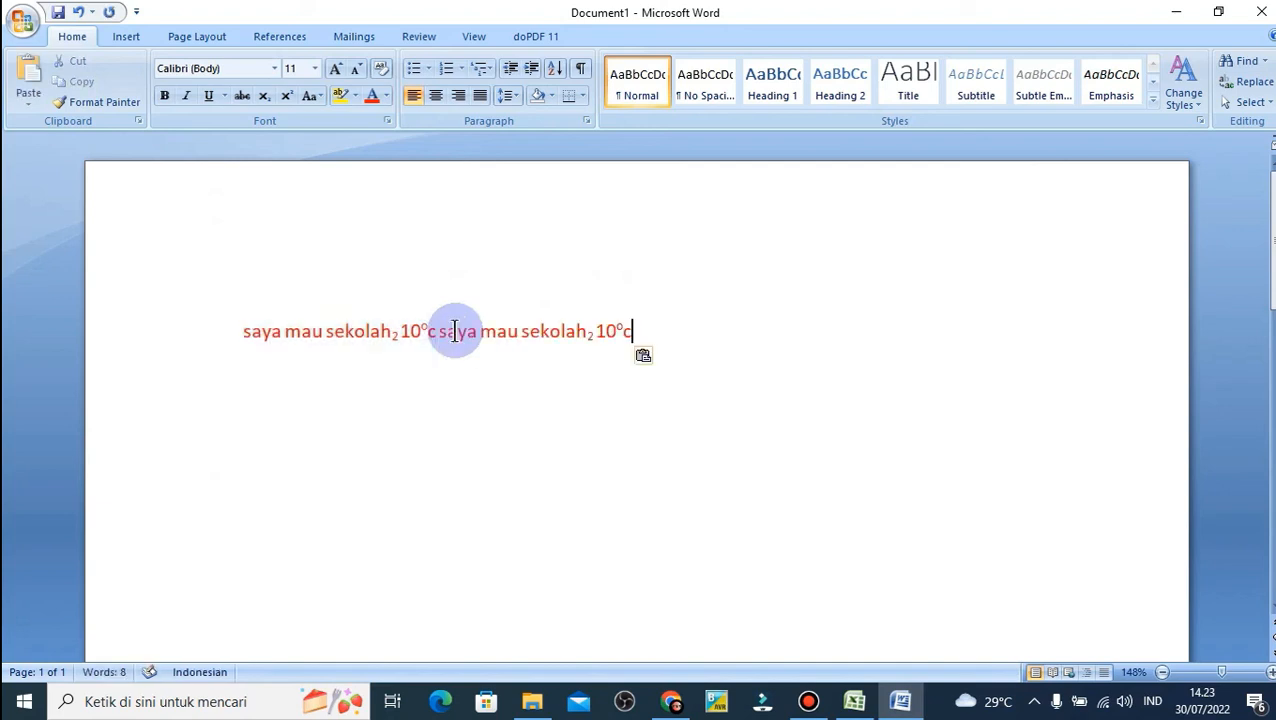
Step: Put the second copy of the sentence on its own line and append "fdsfdsfsdfsdf" to the first line
key(Left)
key(Left)
key(Left)
key(Left)
key(Left)
key(Left)
key(Left)
key(Left)
key(Left)
key(Left)
key(Left)
key(Left)
key(Left)
key(Left)
key(Left)
key(Left)
key(Left)
key(Left)
key(Left)
key(Left)
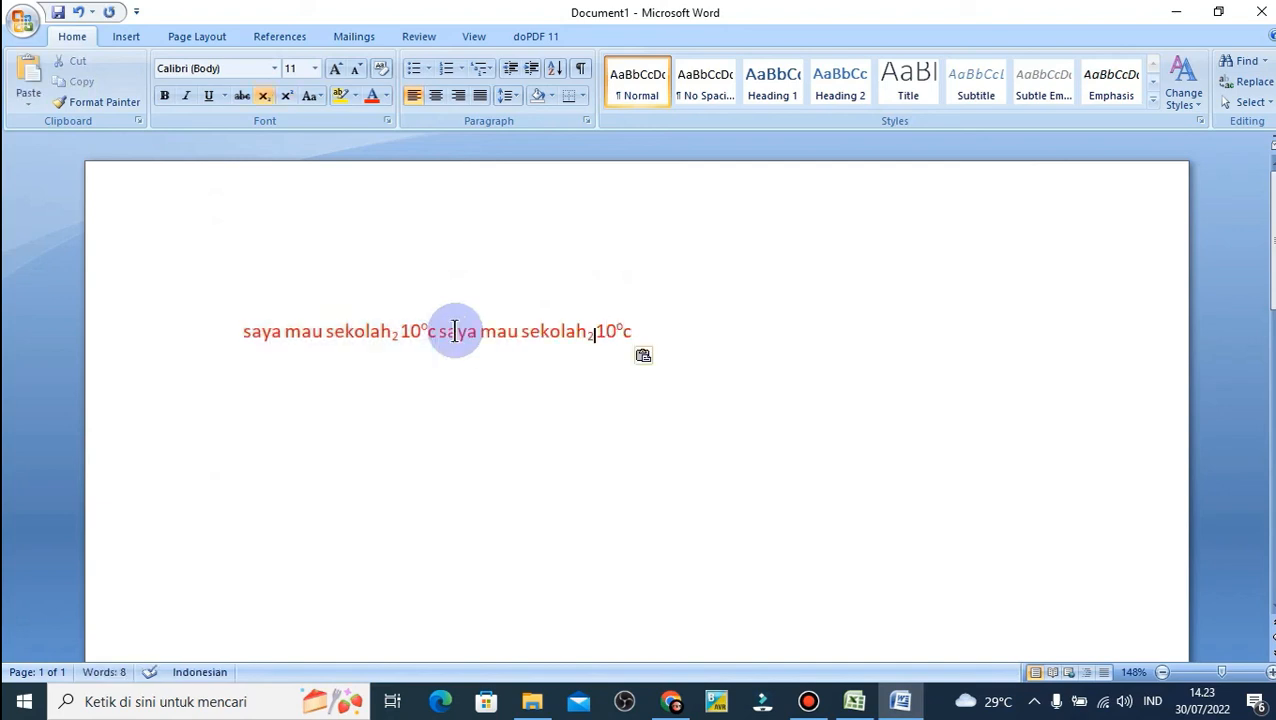
key(Left)
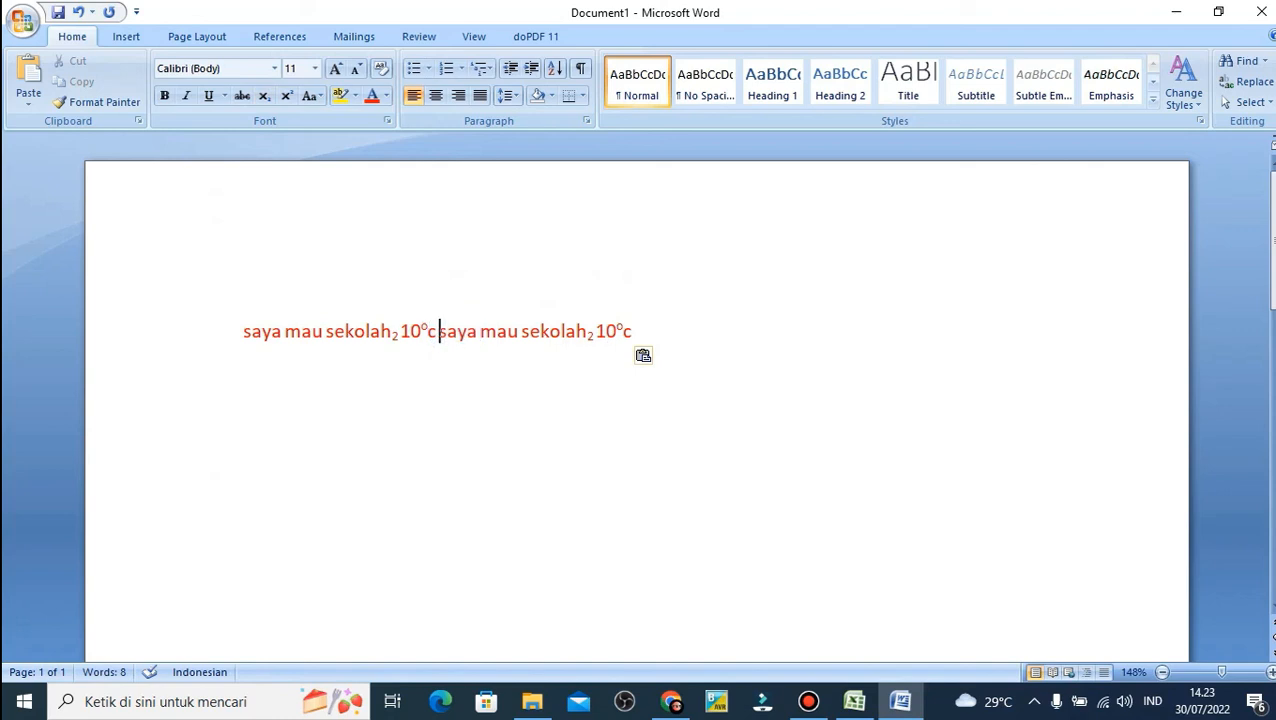
key(Return)
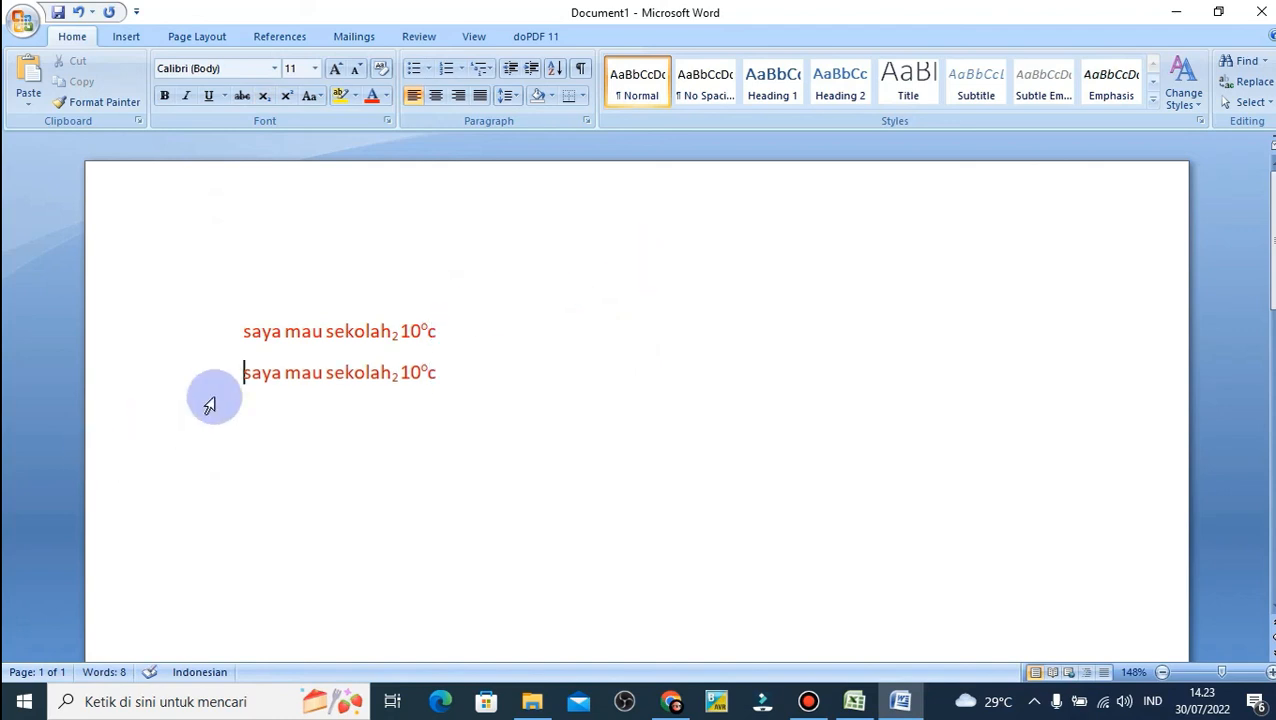
click(446, 334)
text(fdsfdsfsdfsdf)
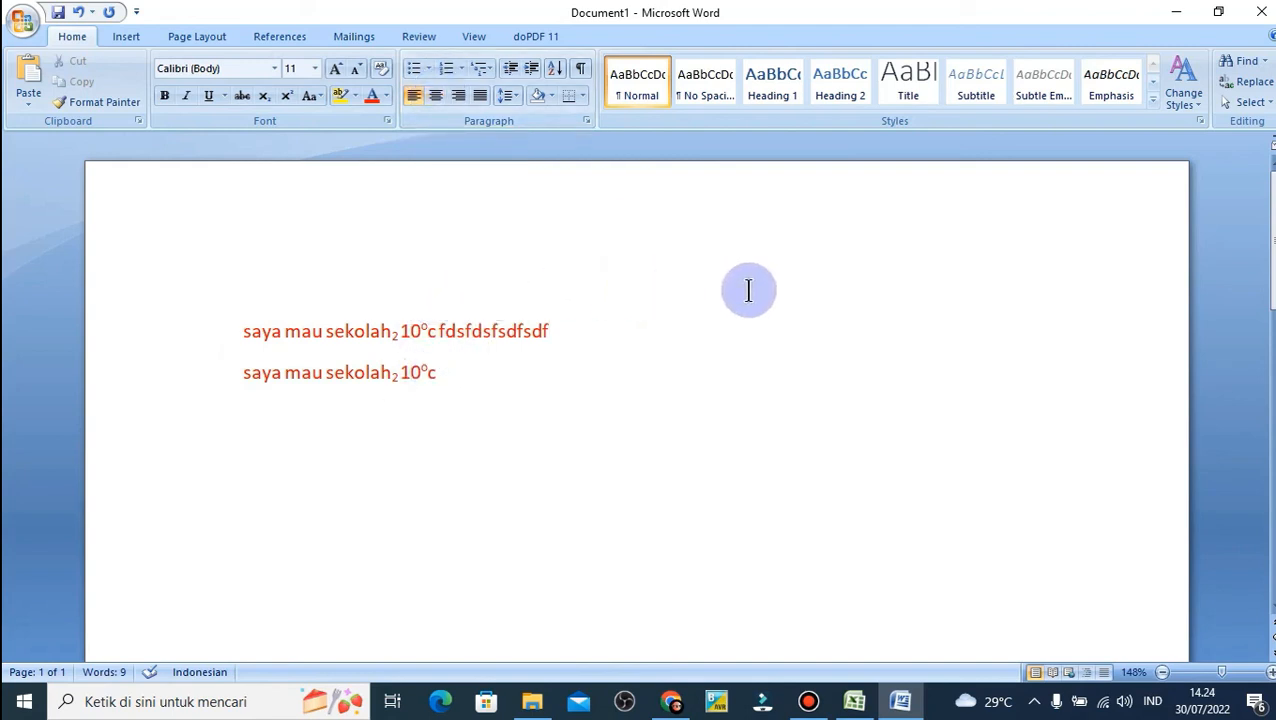
Step: Center both lines of text on the page and deselect them
drag(450, 370, 257, 349)
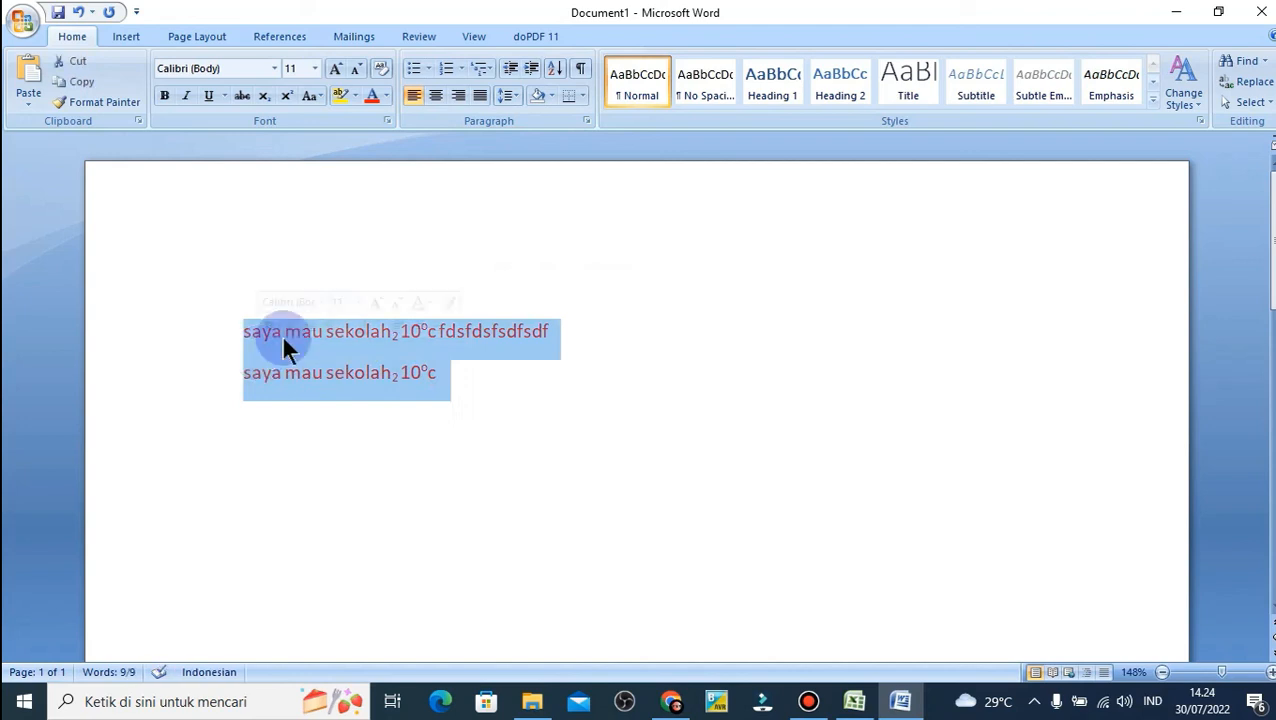
click(435, 97)
click(778, 359)
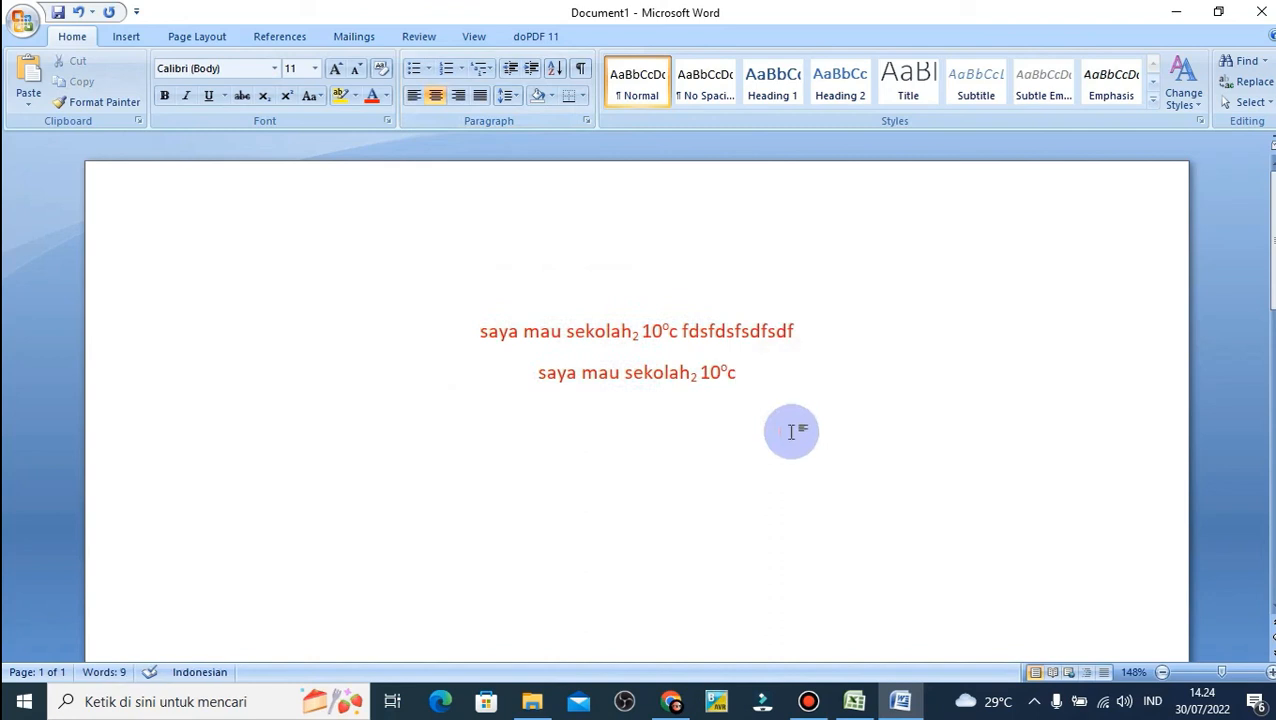
Step: Align both lines of text to the right margin and deselect them
drag(535, 378, 748, 373)
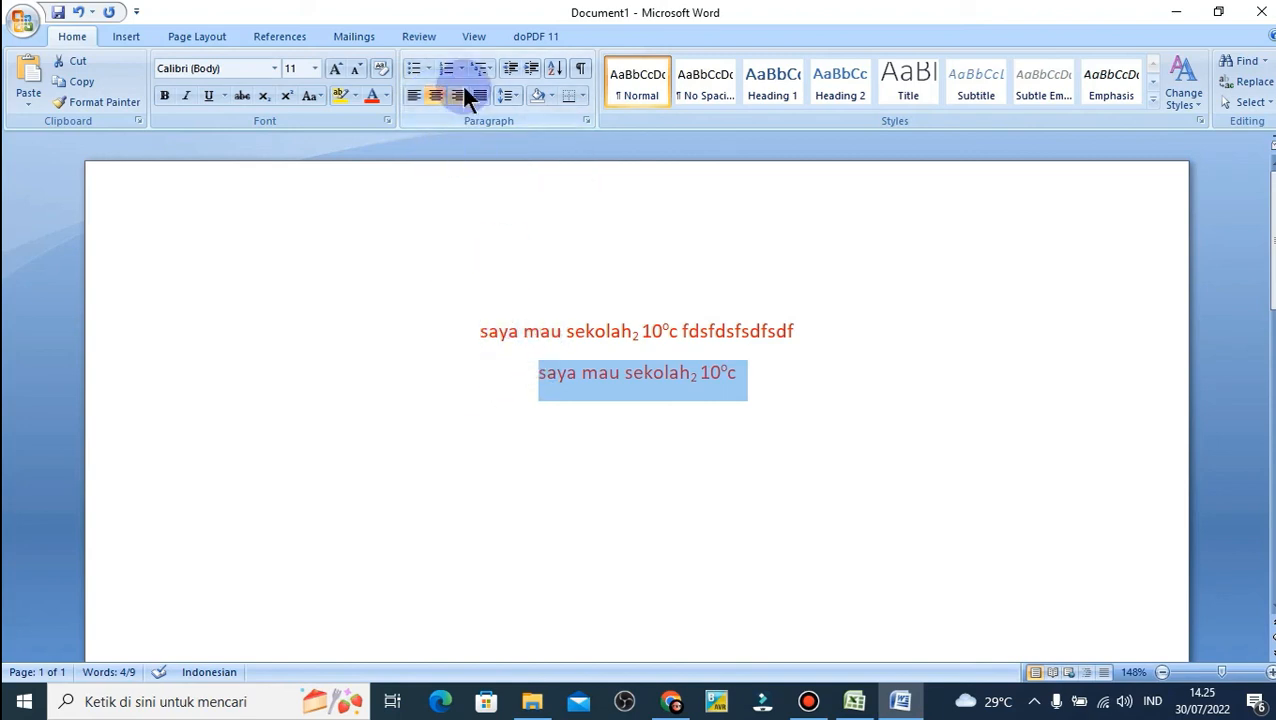
drag(481, 331, 735, 383)
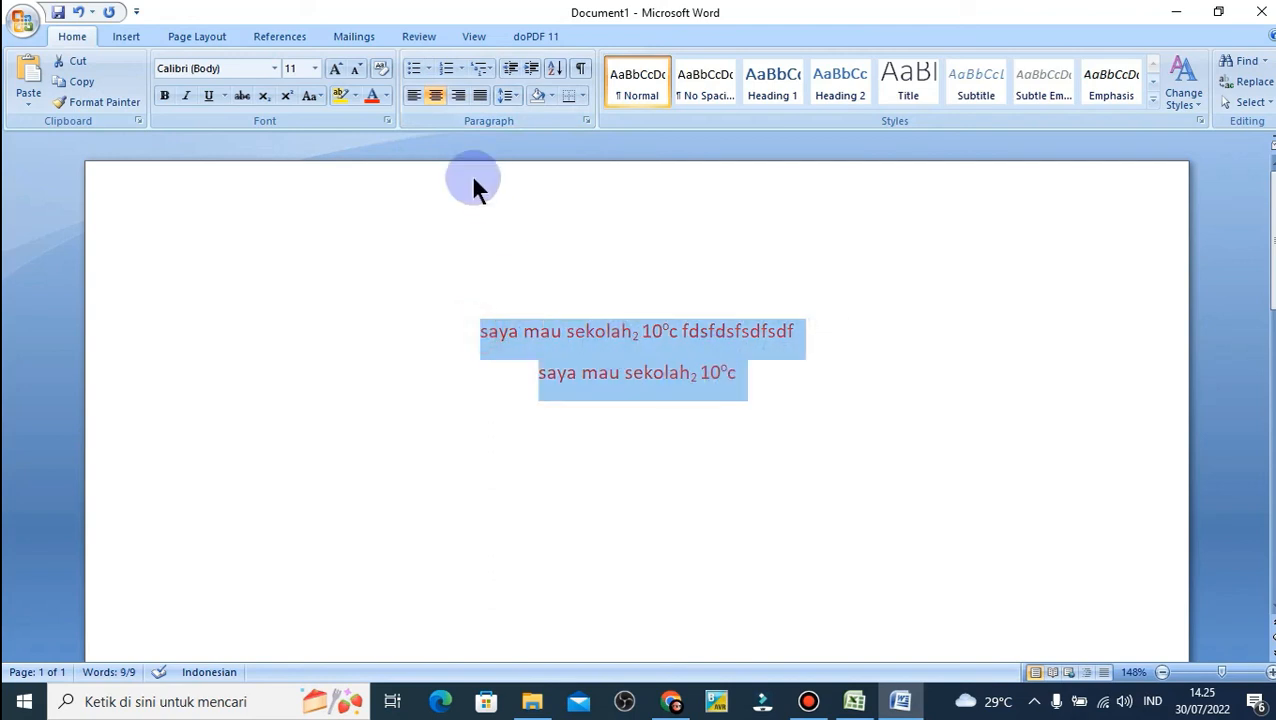
click(544, 290)
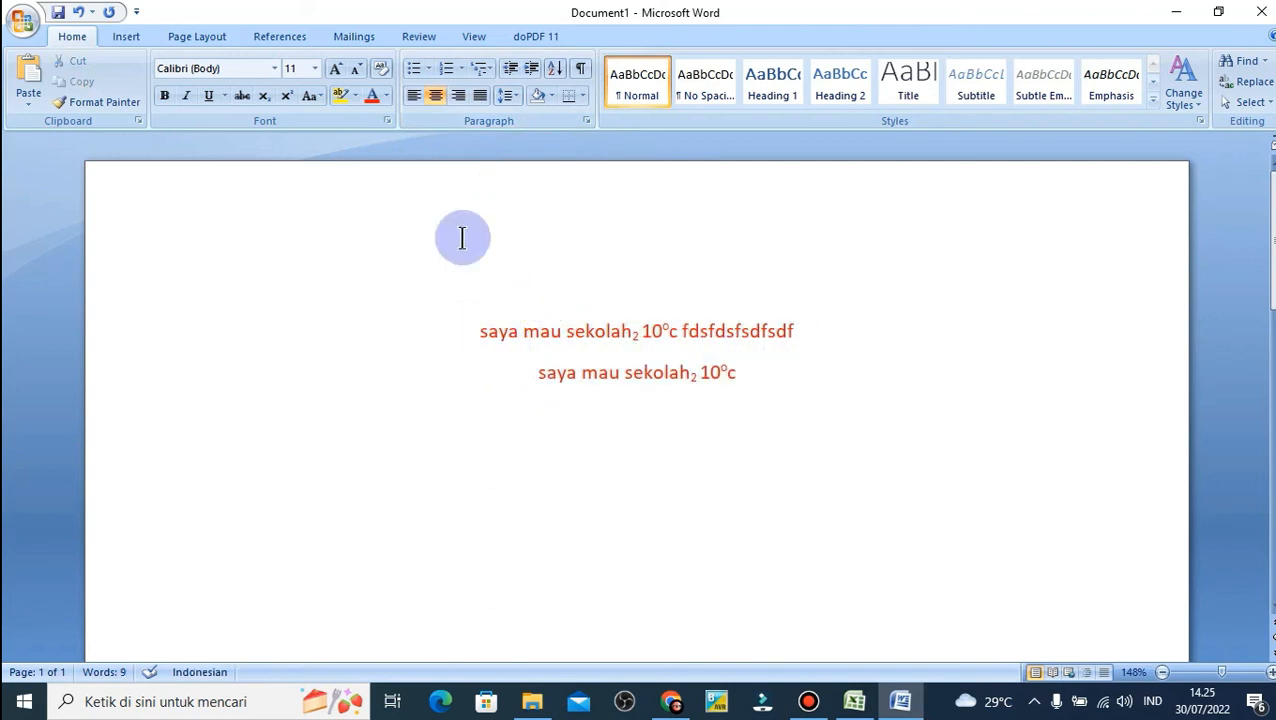
drag(482, 330, 624, 372)
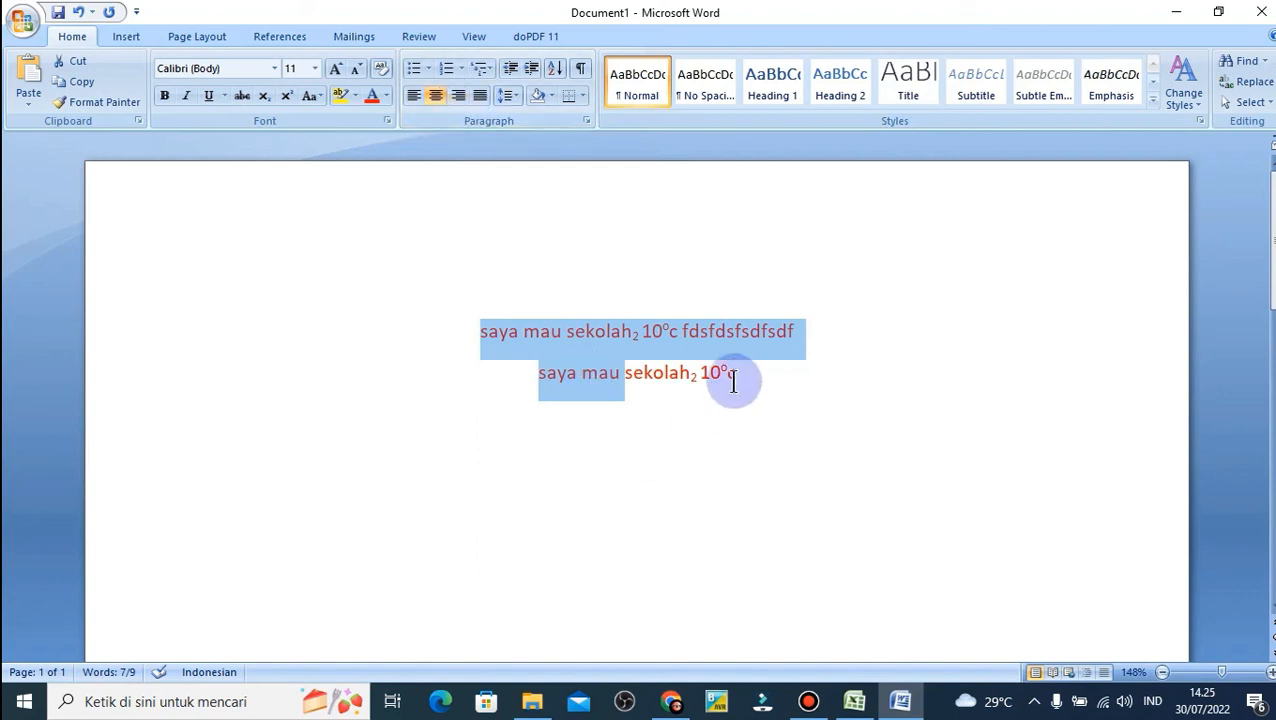
click(457, 94)
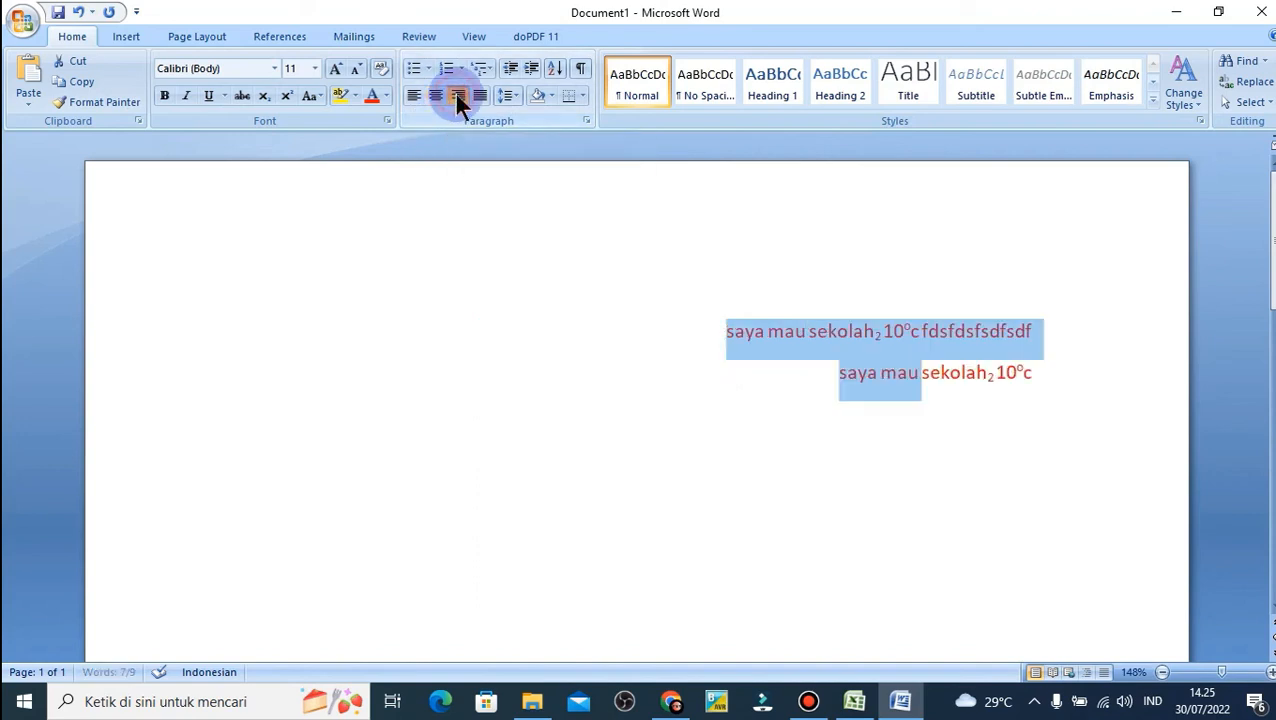
click(1060, 342)
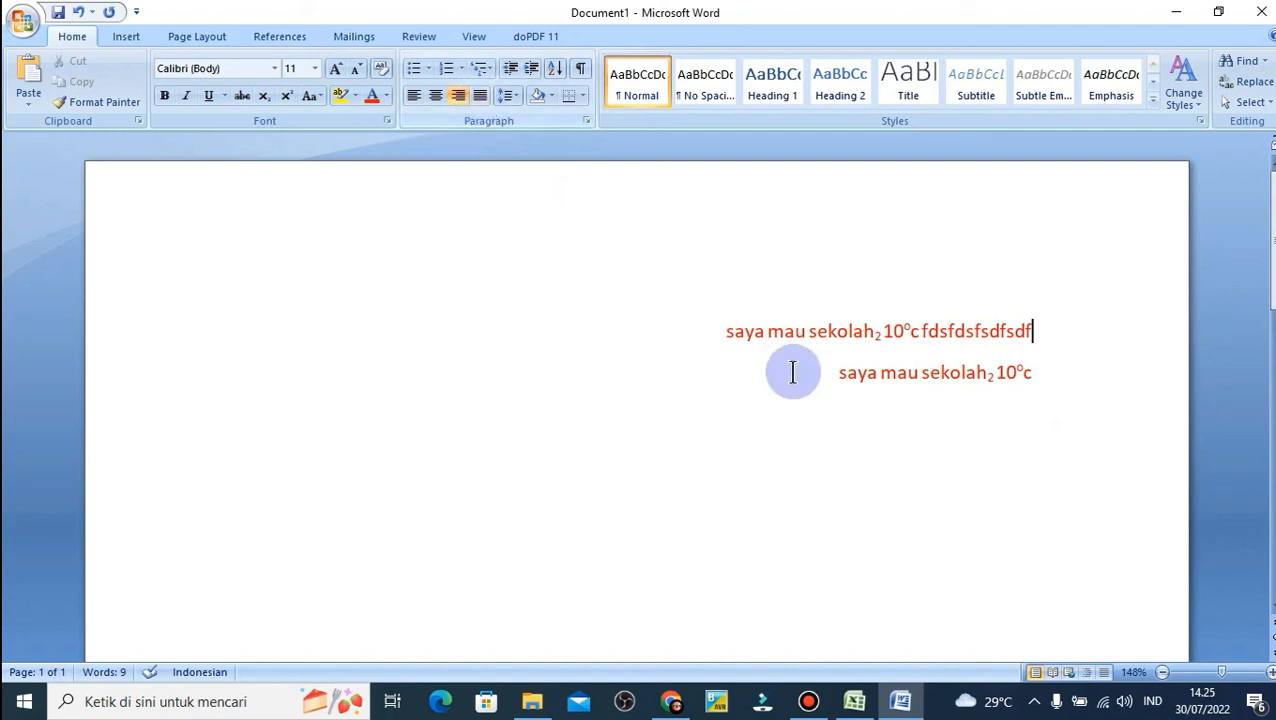
Step: Compare justified and left alignment on both lines, leave them justified and deselect them
drag(723, 330, 1028, 373)
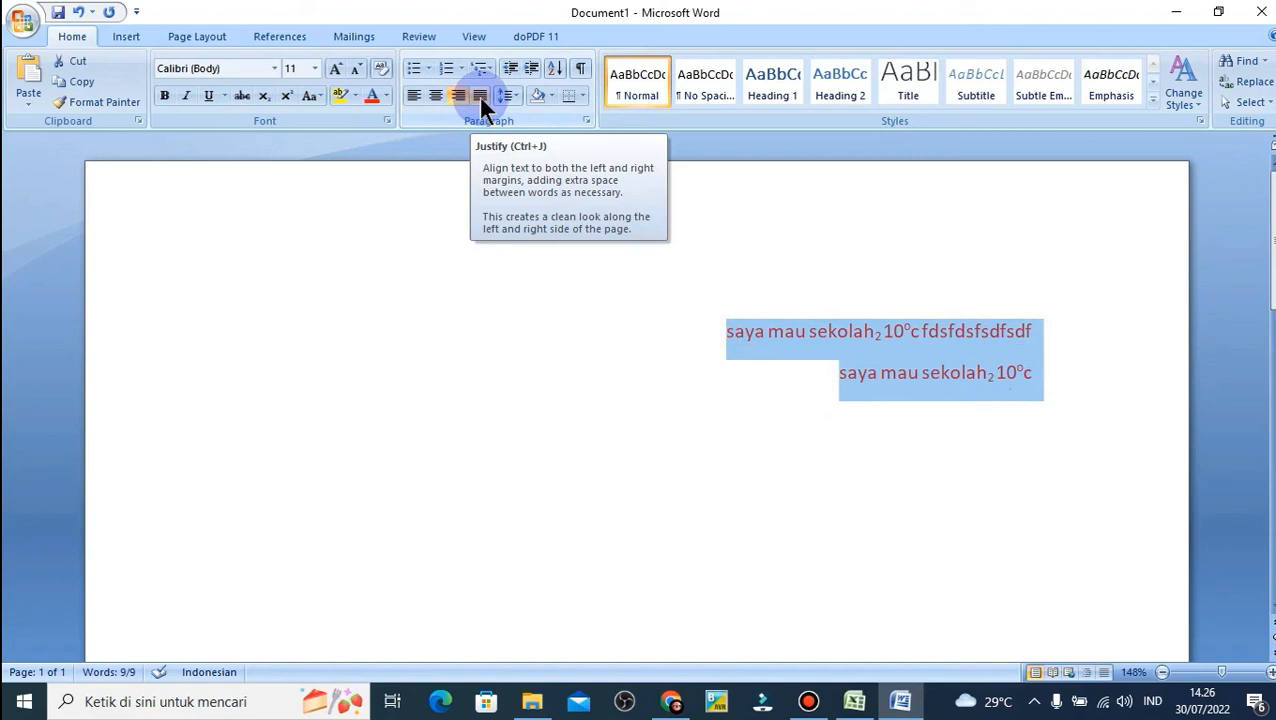
click(1036, 372)
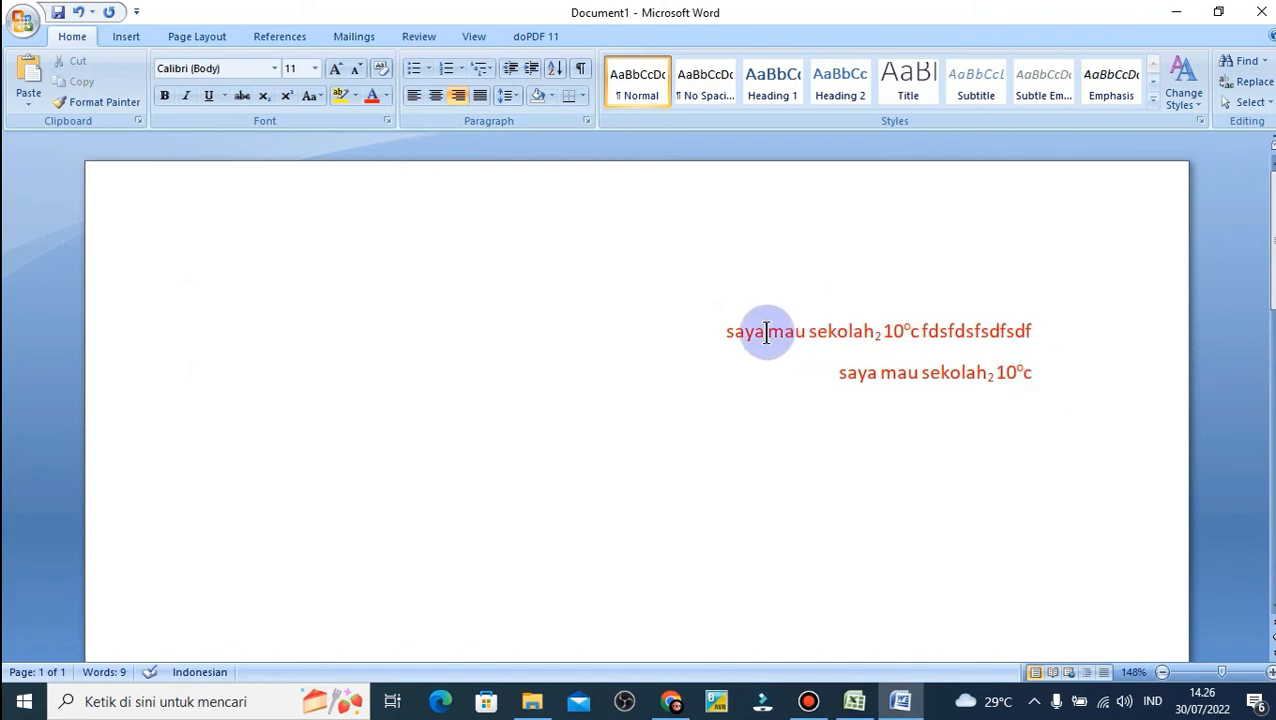
drag(729, 333, 1040, 374)
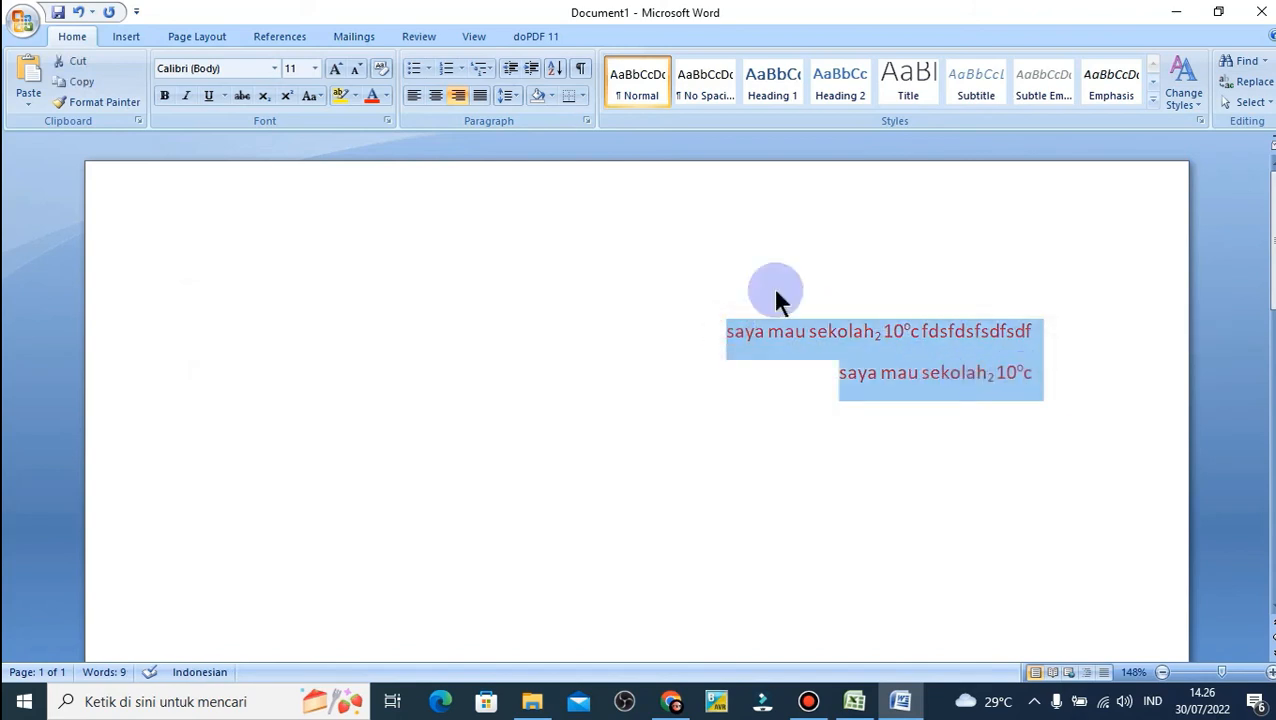
click(478, 101)
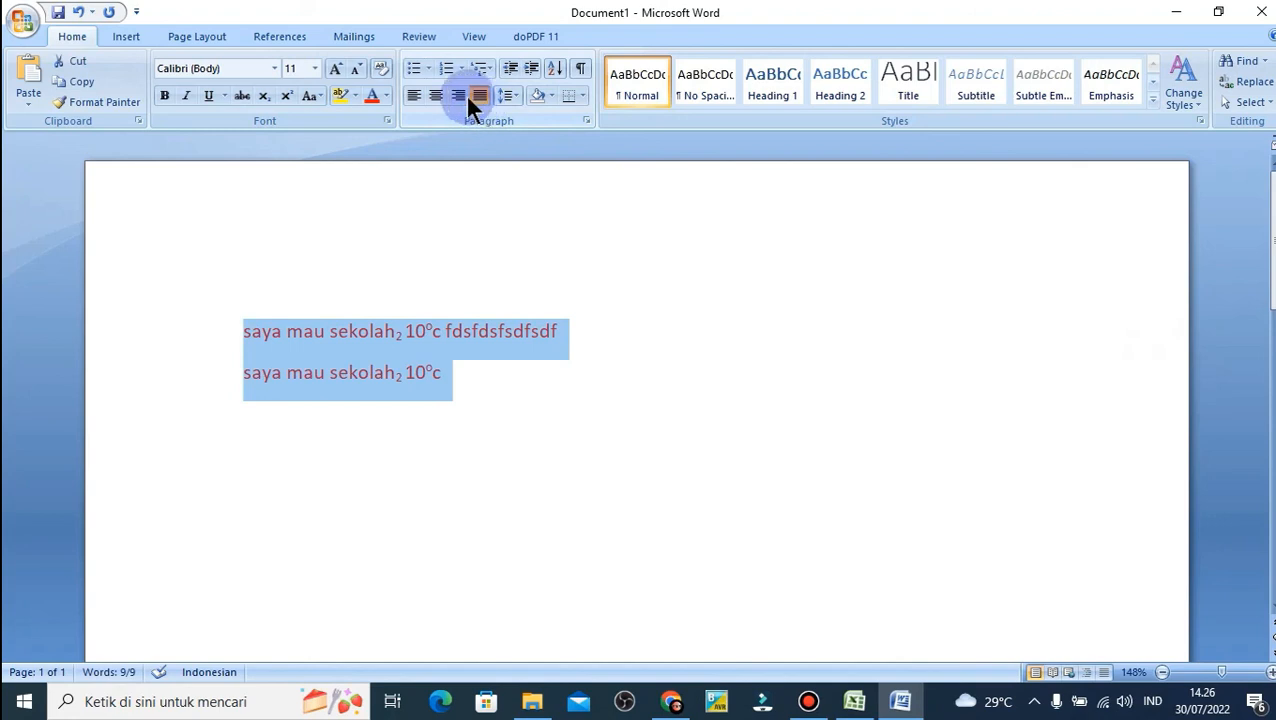
click(476, 96)
click(414, 94)
click(480, 98)
click(478, 96)
click(584, 330)
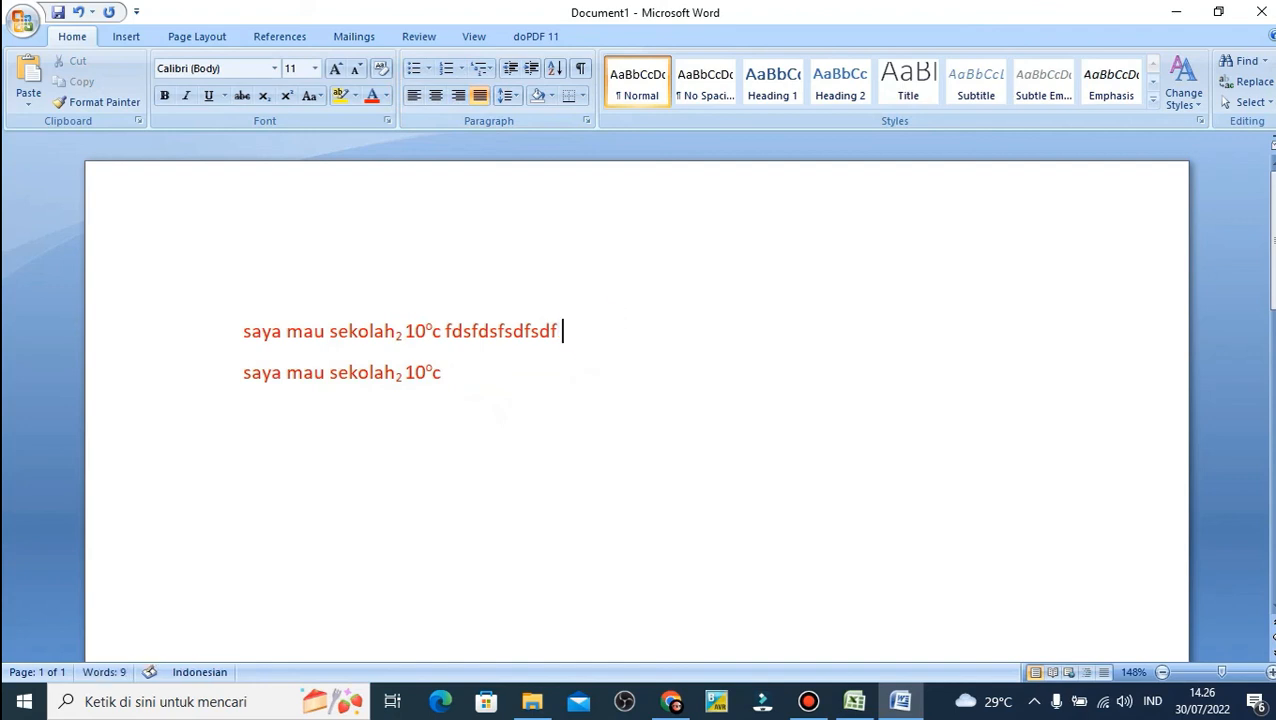
click(586, 327)
key(shift+Left)
key(shift+Left)
key(shift+Left)
key(shift+Left)
key(shift+Left)
key(shift+Left)
key(shift+Left)
key(shift+Left)
key(shift+Left)
key(shift+Left)
key(shift+Left)
key(shift+Left)
key(shift+Left)
key(shift+Left)
key(shift+Left)
key(shift+Left)
key(shift+Left)
key(shift+Left)
key(shift+Left)
key(shift+Left)
key(shift+Left)
key(shift+Left)
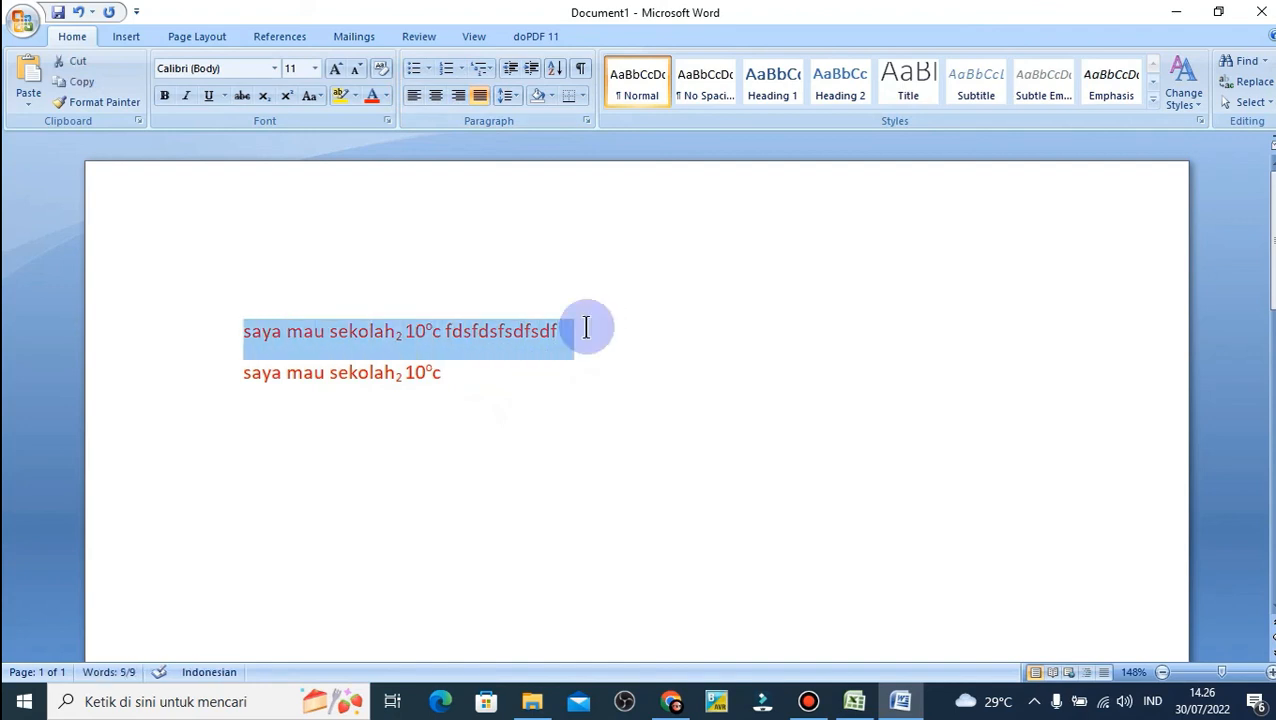
key(Down)
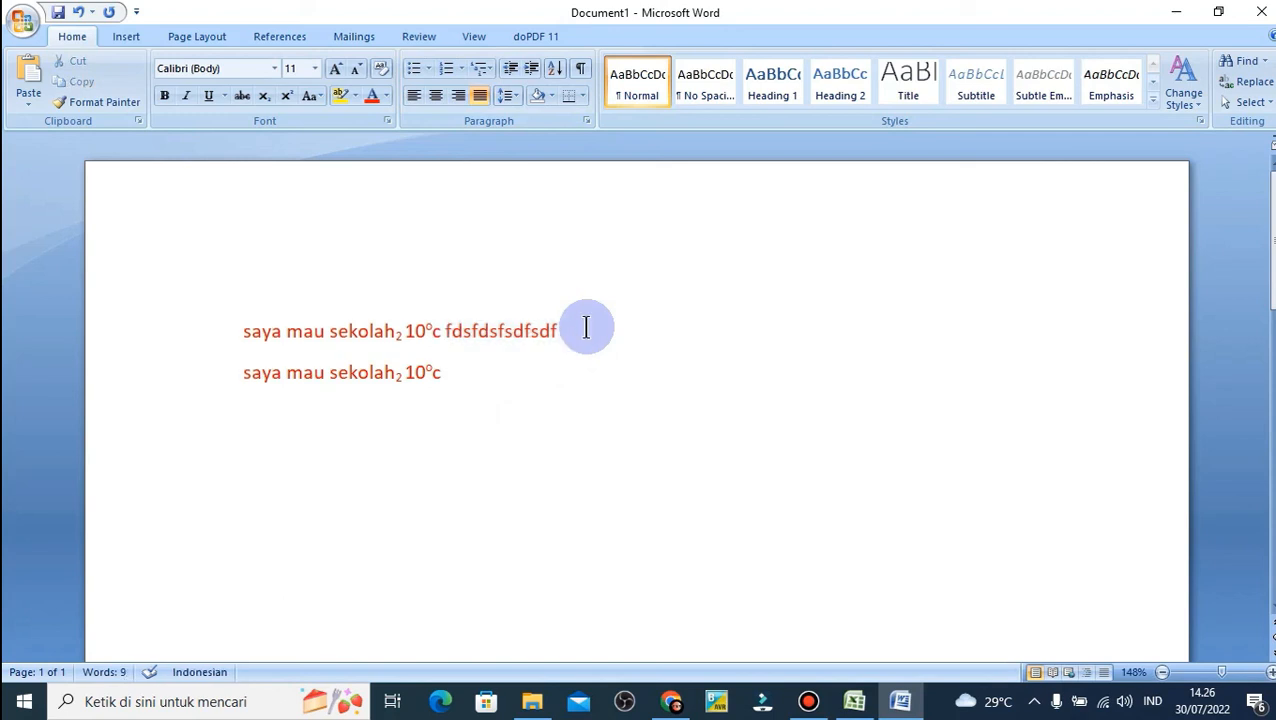
Step: Extend the first paragraph to three lines with random filler words, from "fergretertretretre" to "ojdfodfjvo"
click(585, 327)
text(fergretertretretre  ergregerg f)
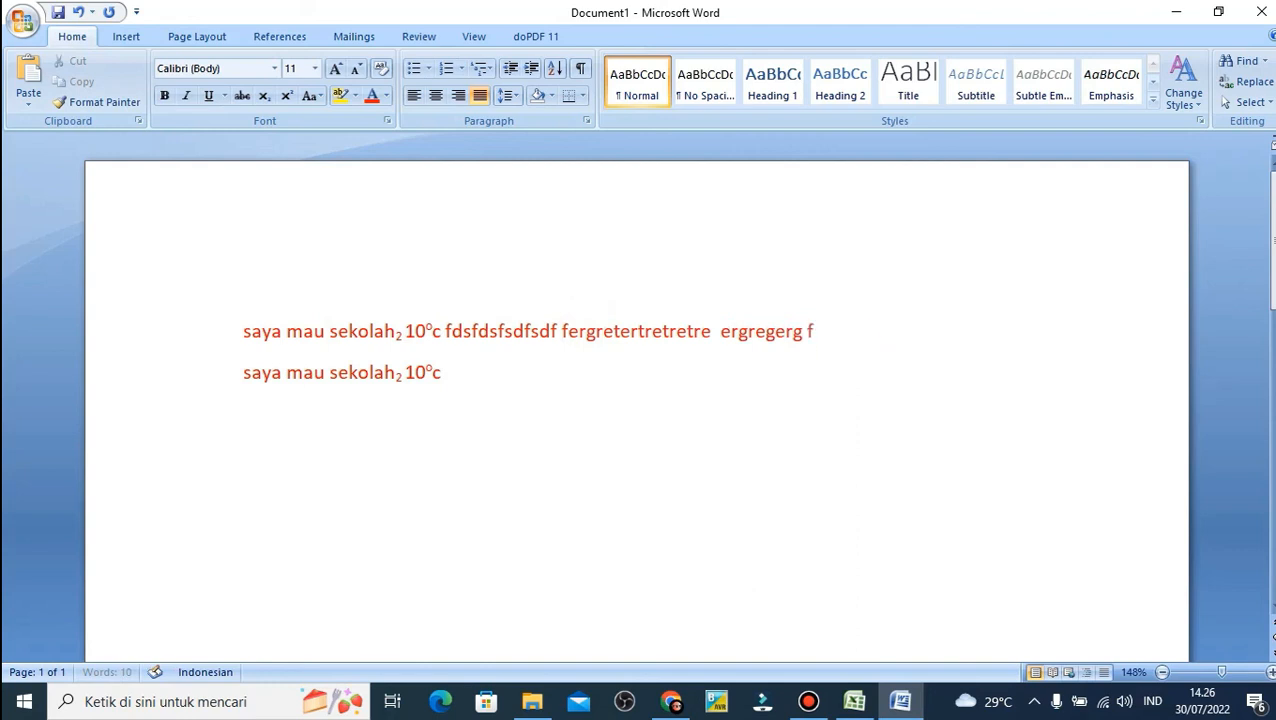
text(gerg reger rg erwtjy5)
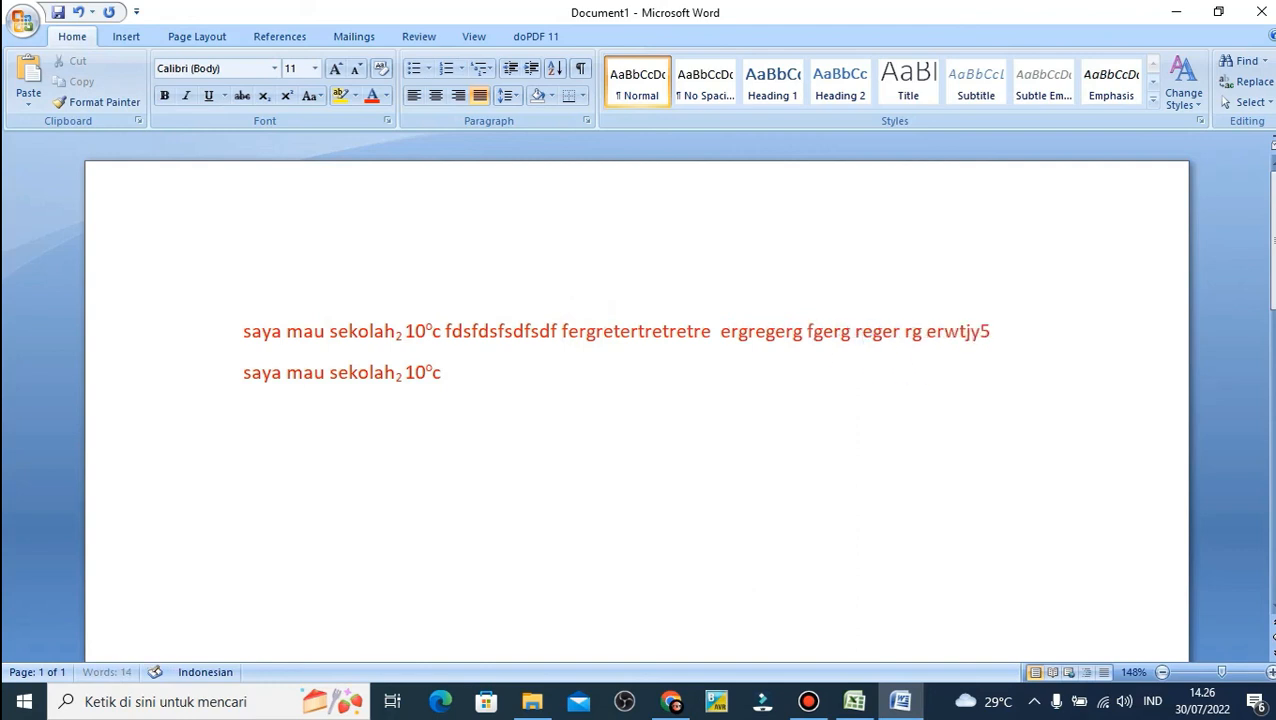
text( trfs rehfddbrtbvdbr  v  fvbrbfeb)
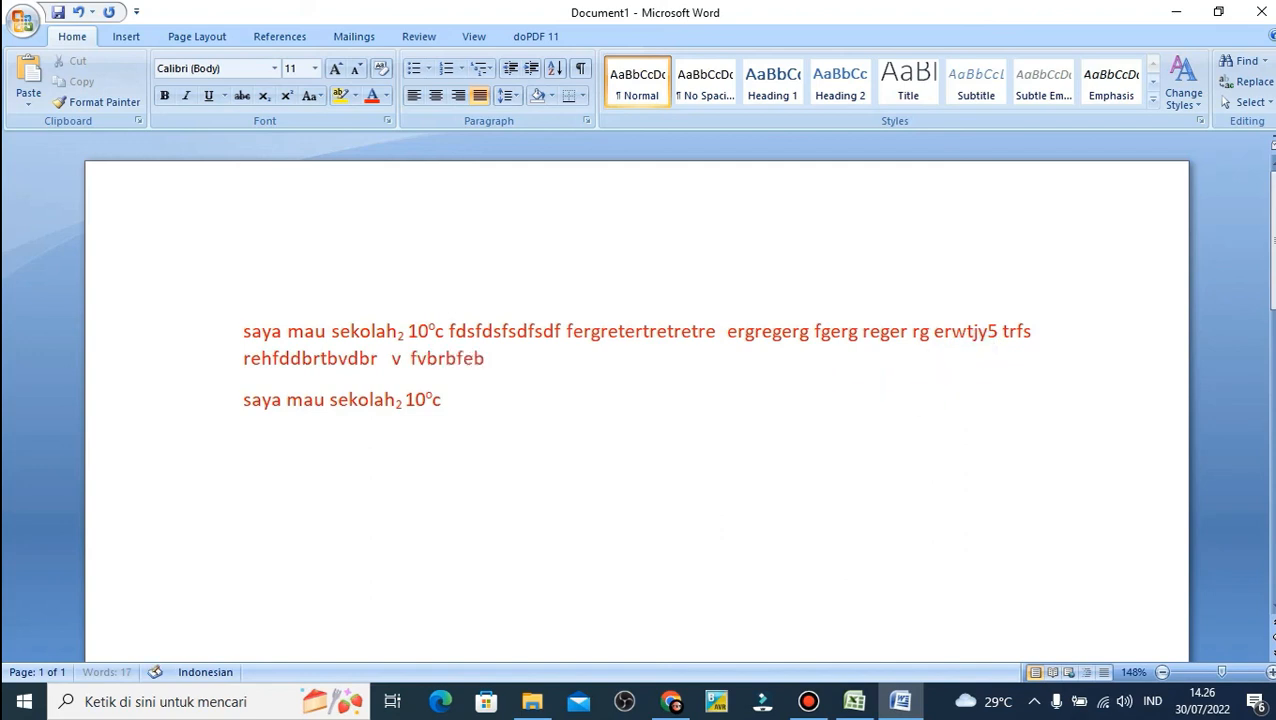
text( trgrwtb trhtr  rth)
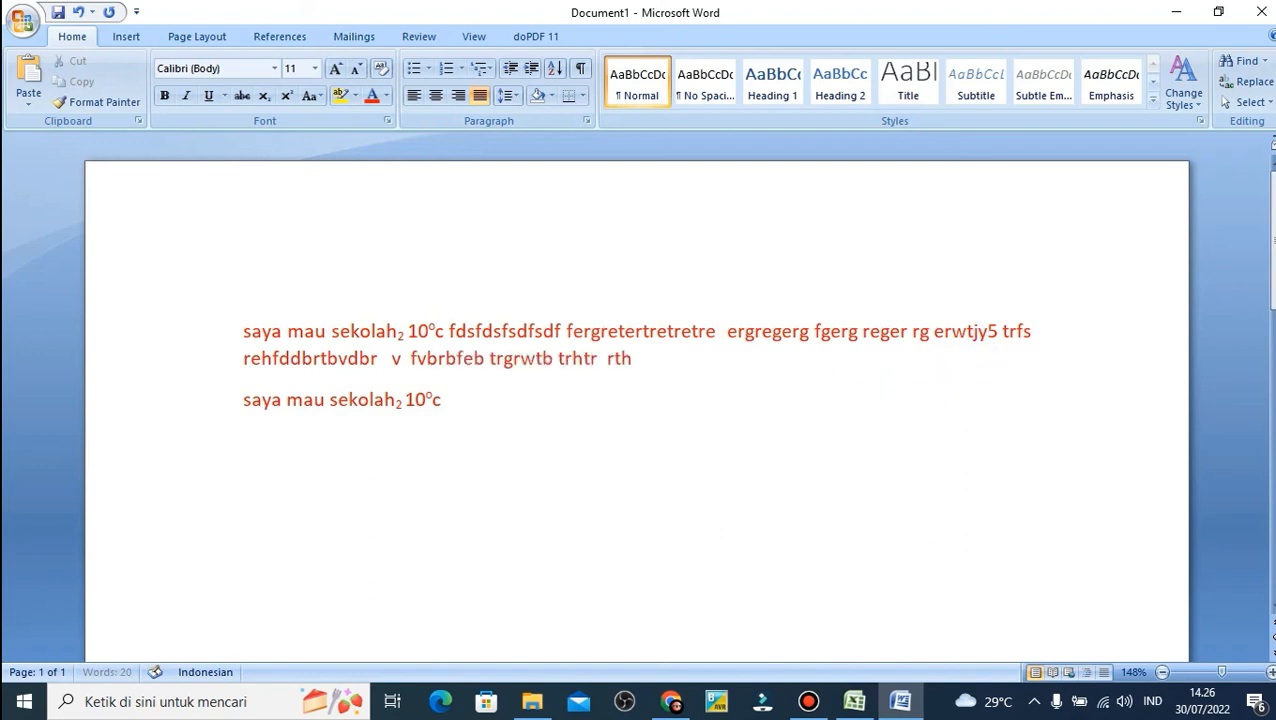
text( fdv tyn fvyt cv)
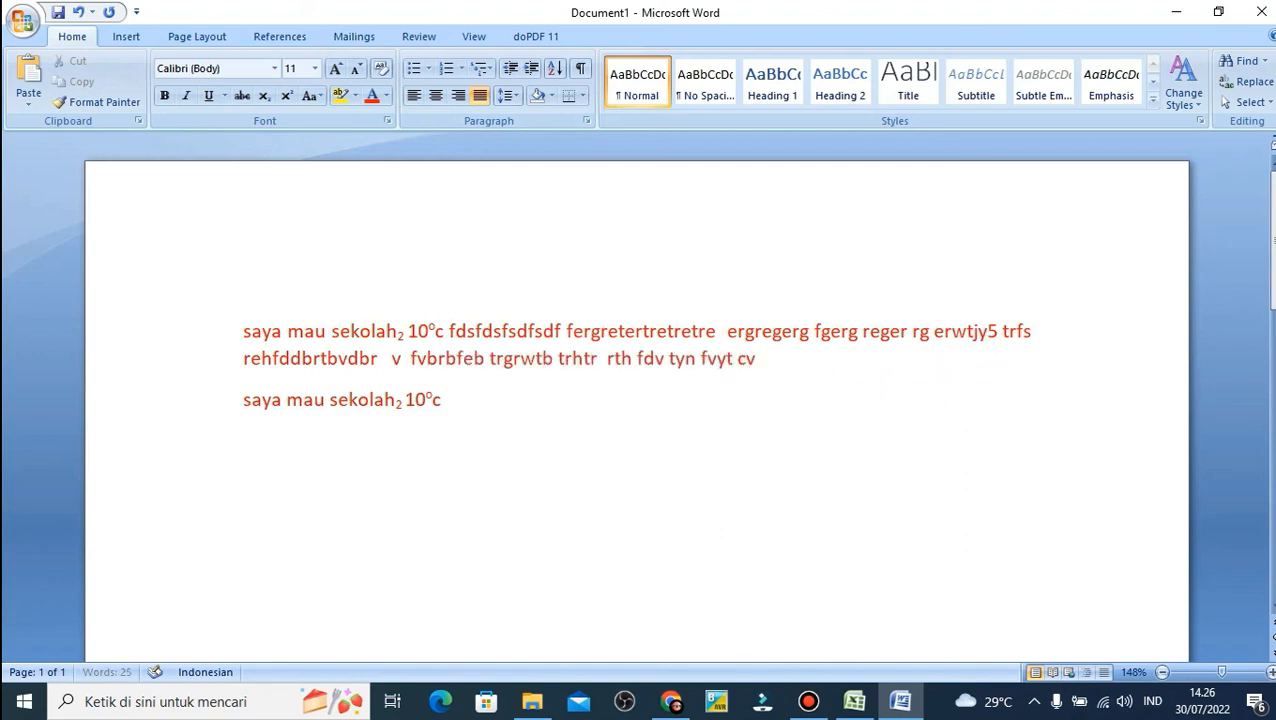
text(rt  rythjyt)
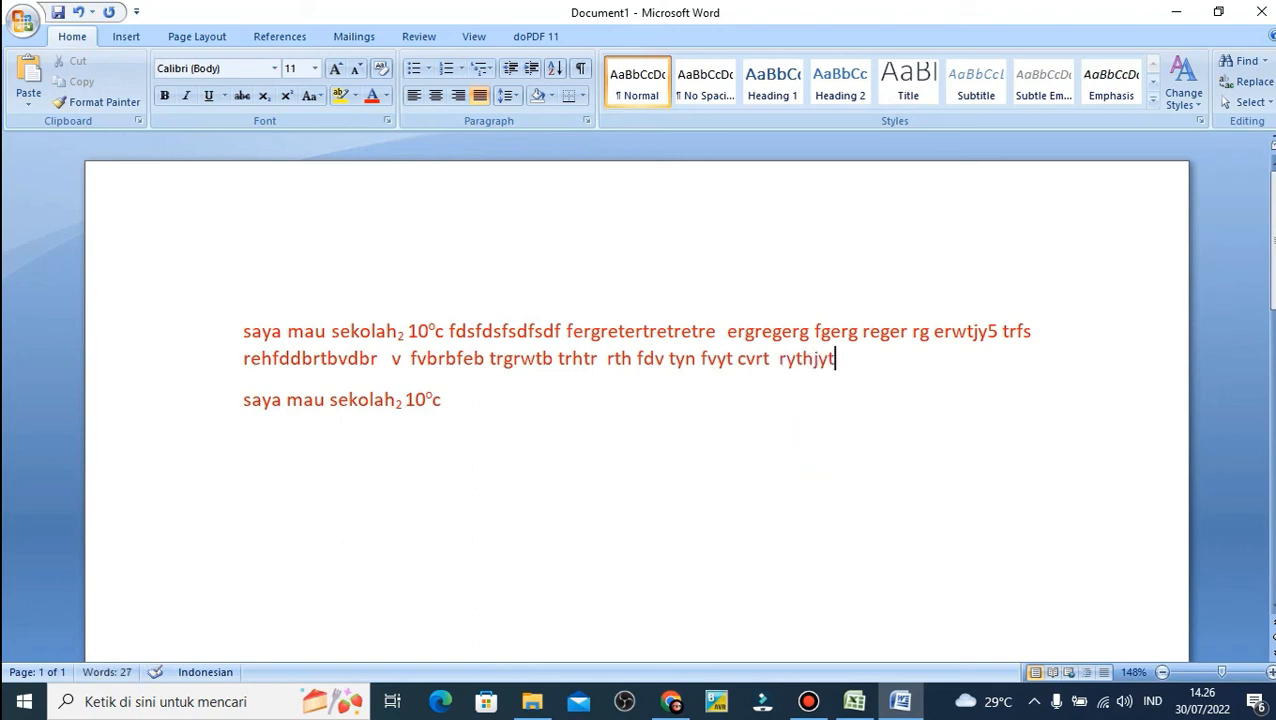
text( ldskjfopdsjvpdv ojdofej ojdfodfjvo)
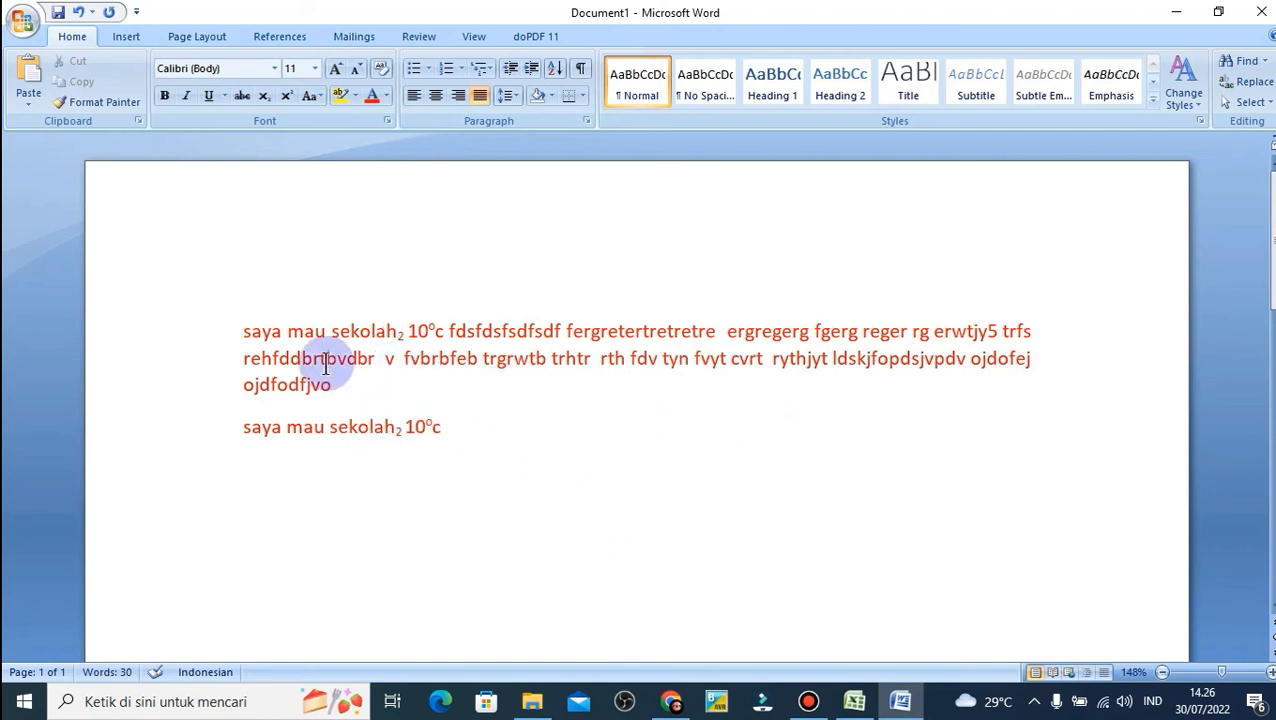
Step: Switch both paragraphs from justified back to left alignment and deselect them
drag(247, 330, 438, 424)
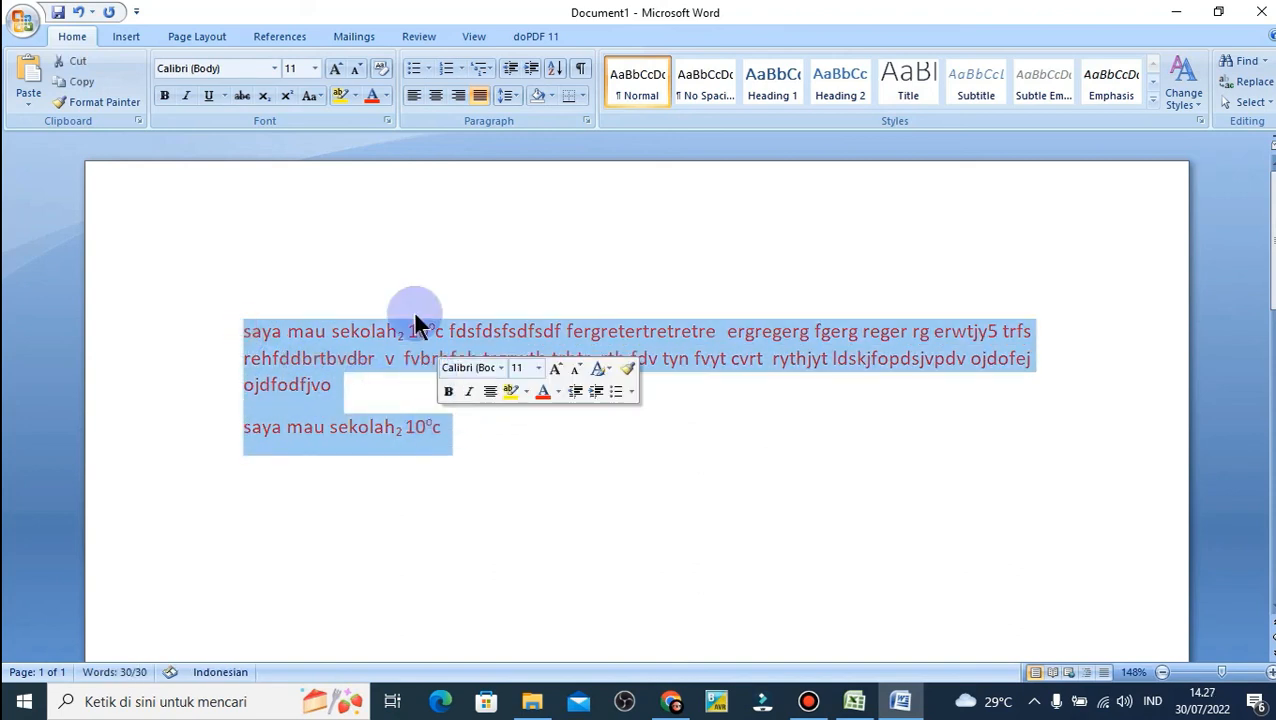
click(481, 96)
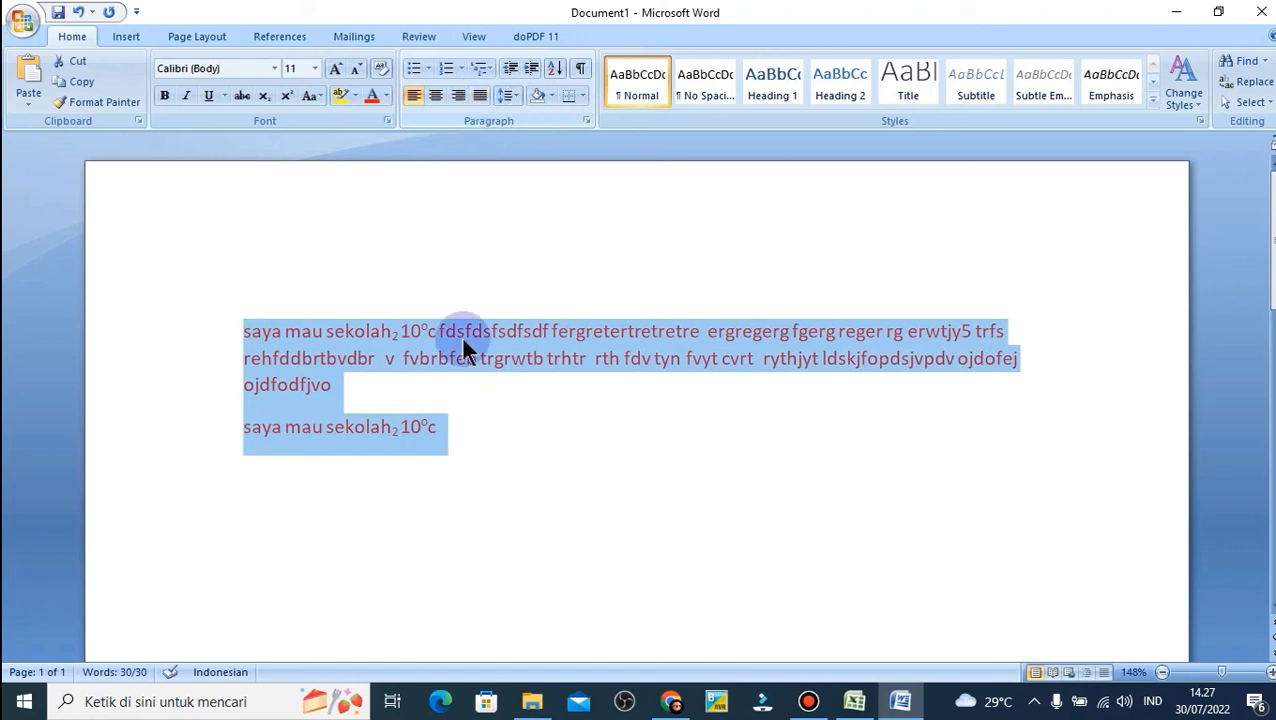
click(440, 398)
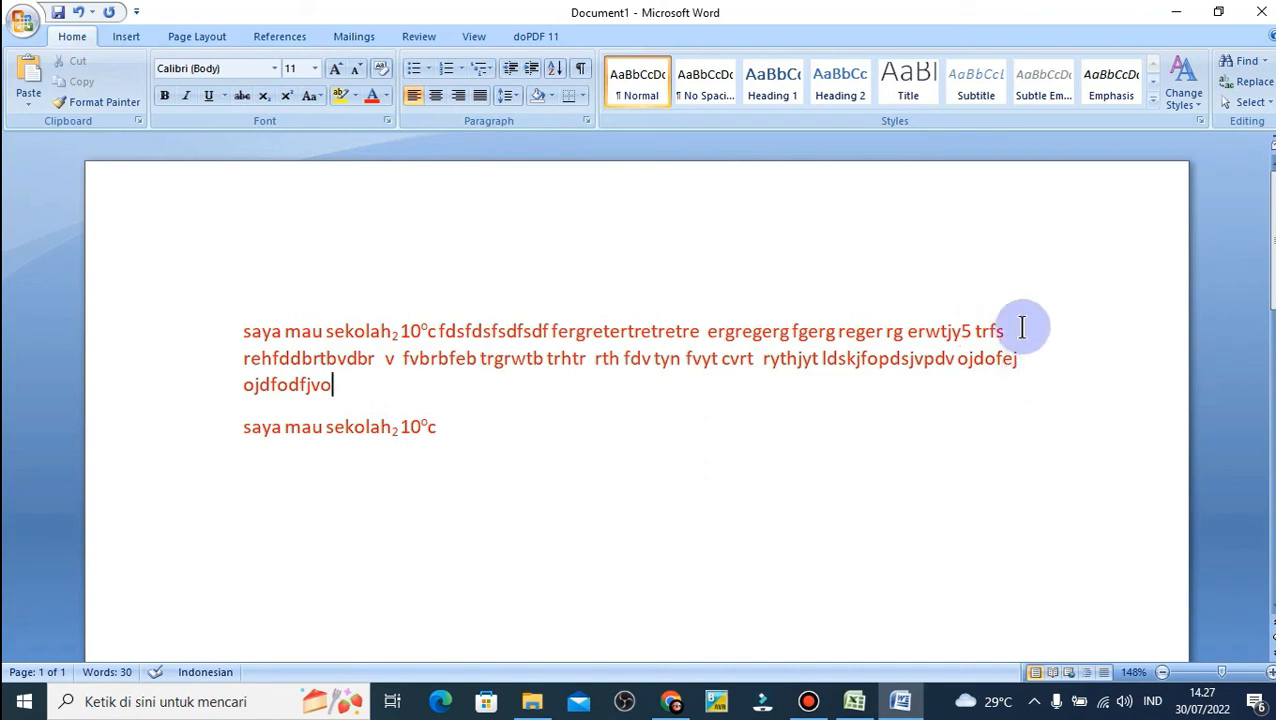
Step: Justify the three-line first paragraph and deselect it
drag(242, 333, 337, 384)
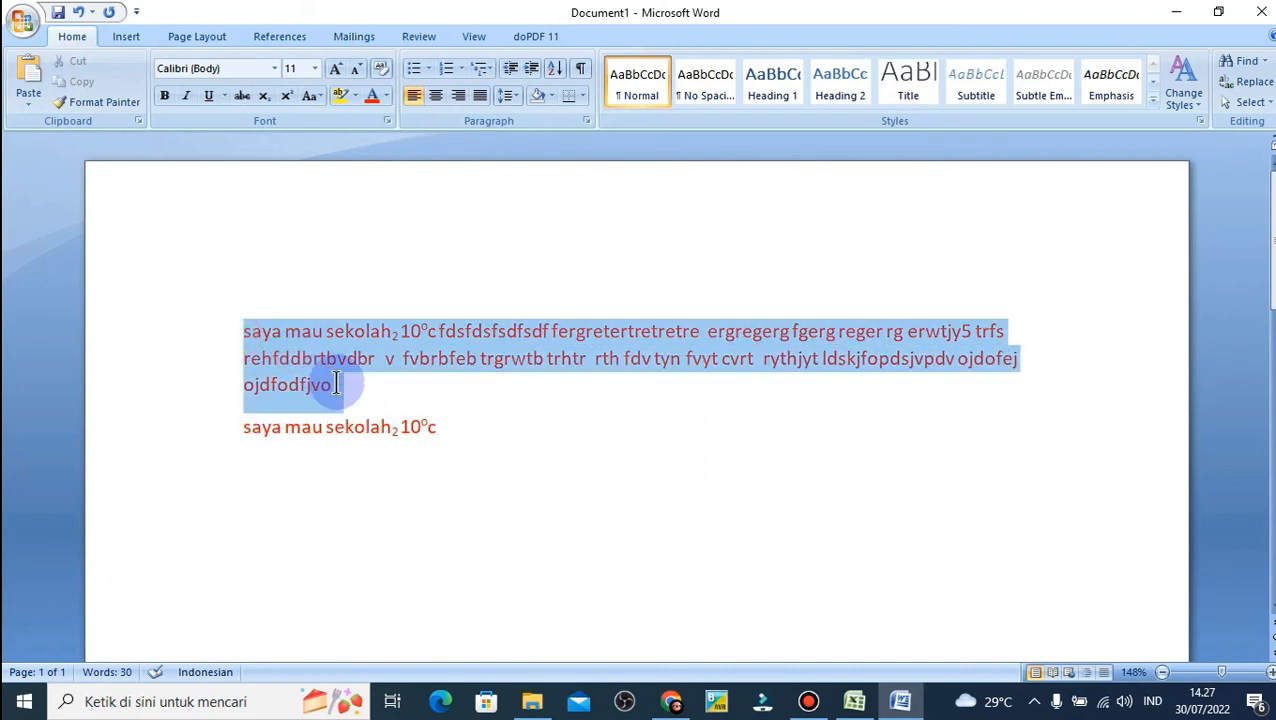
click(478, 96)
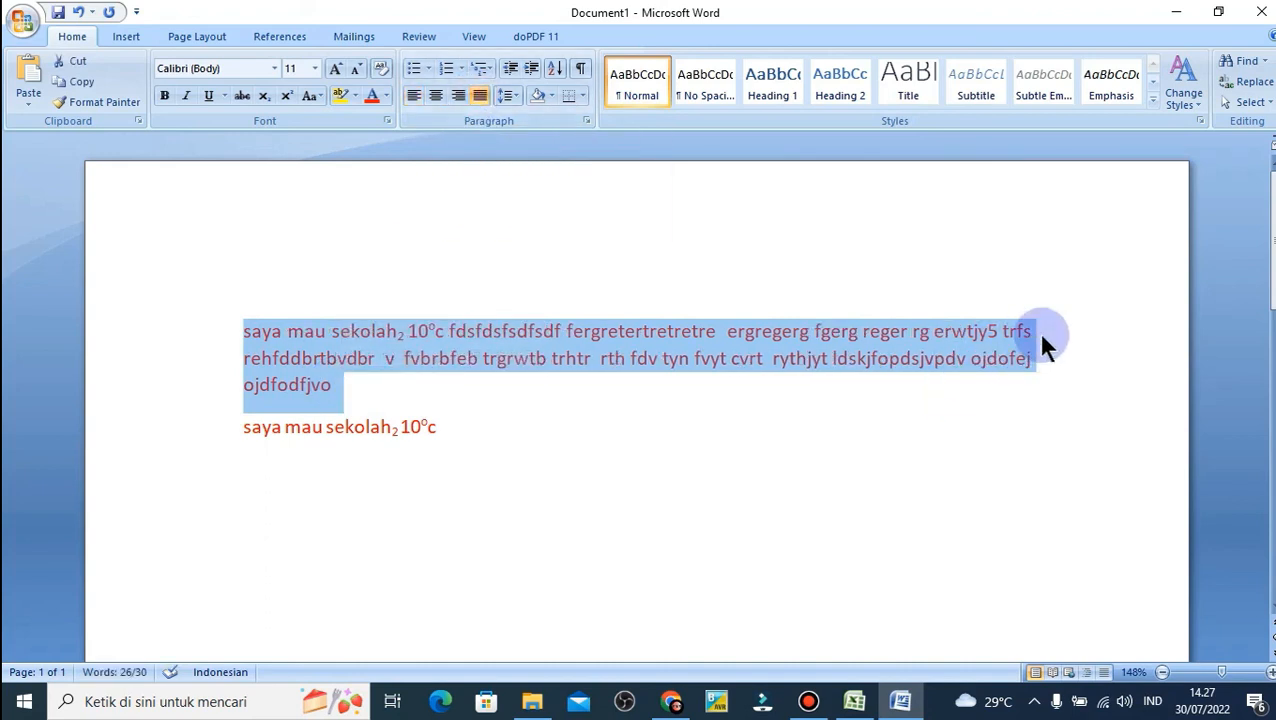
click(470, 405)
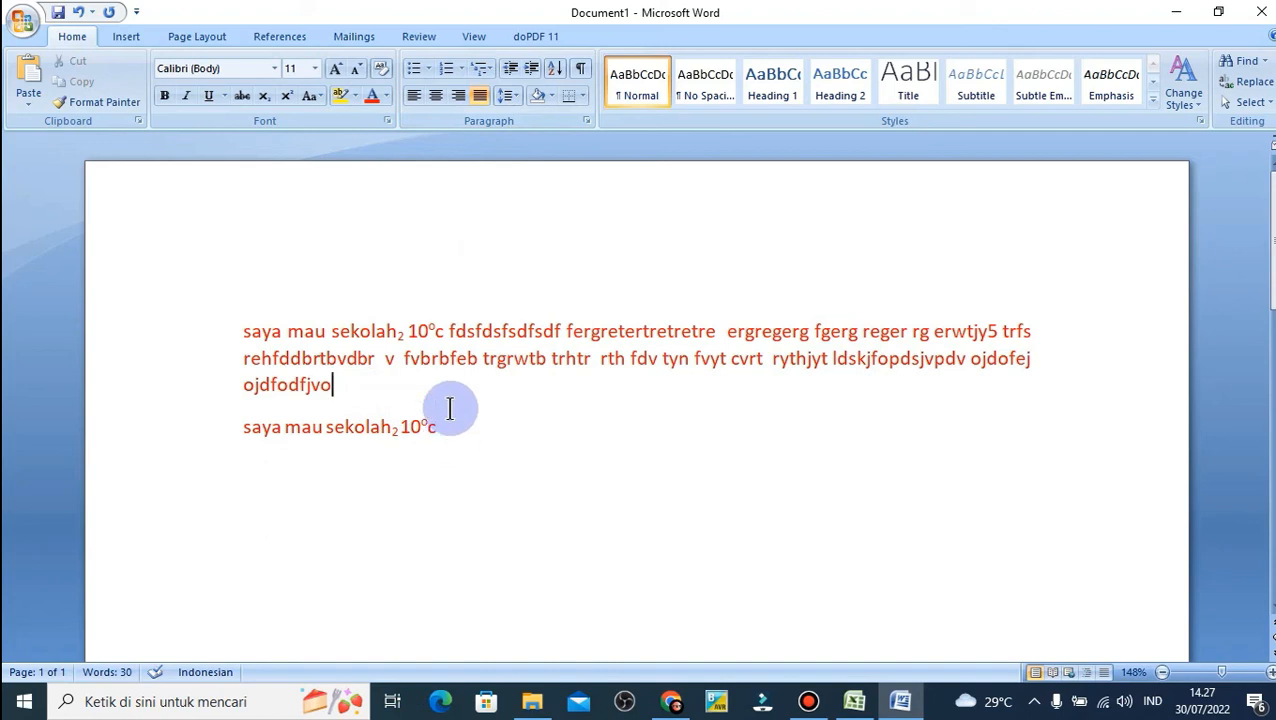
click(516, 91)
click(515, 89)
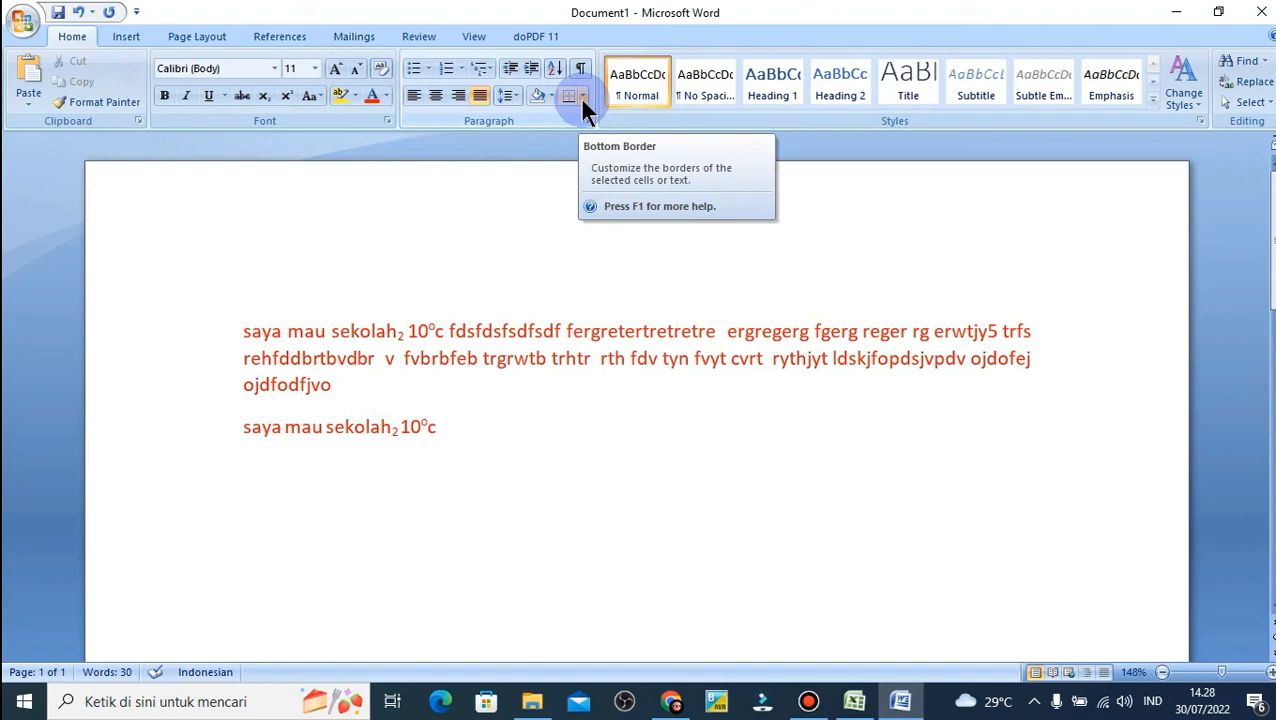
Step: Insert three empty lines above the first paragraph and apply All Borders to the first empty line
click(245, 330)
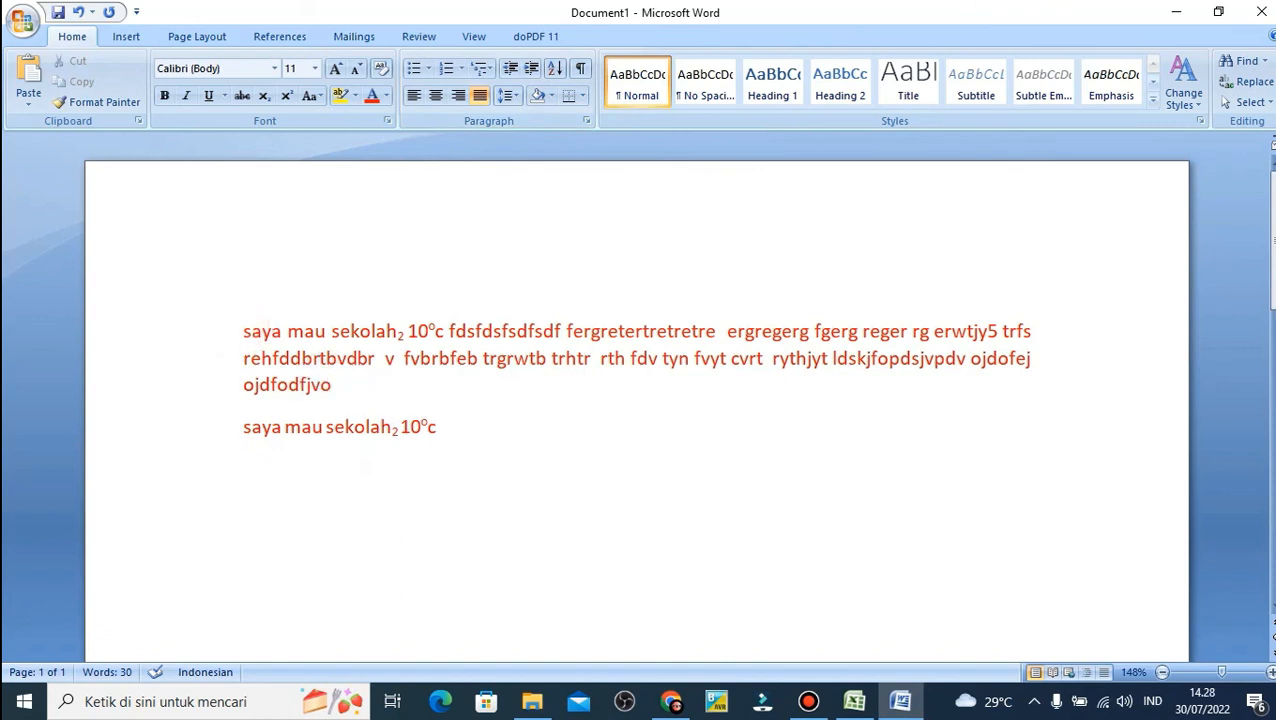
key(Return)
key(Return)
key(Return)
click(379, 330)
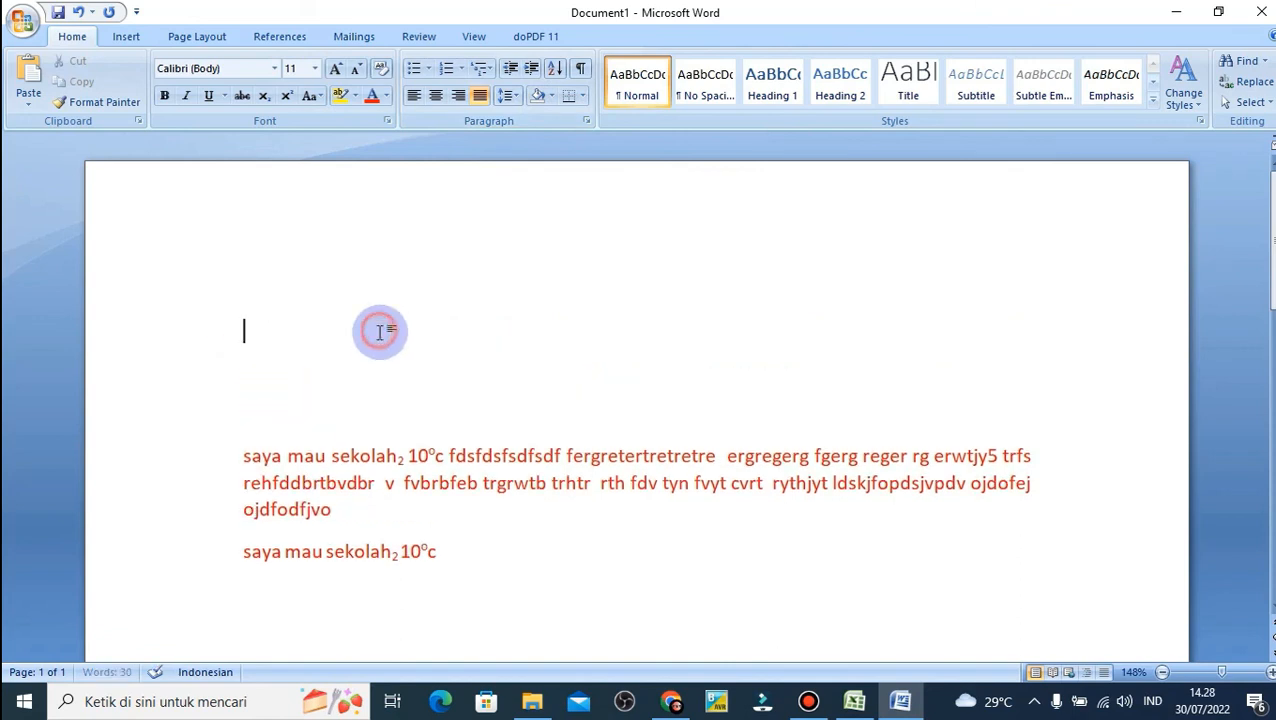
click(583, 93)
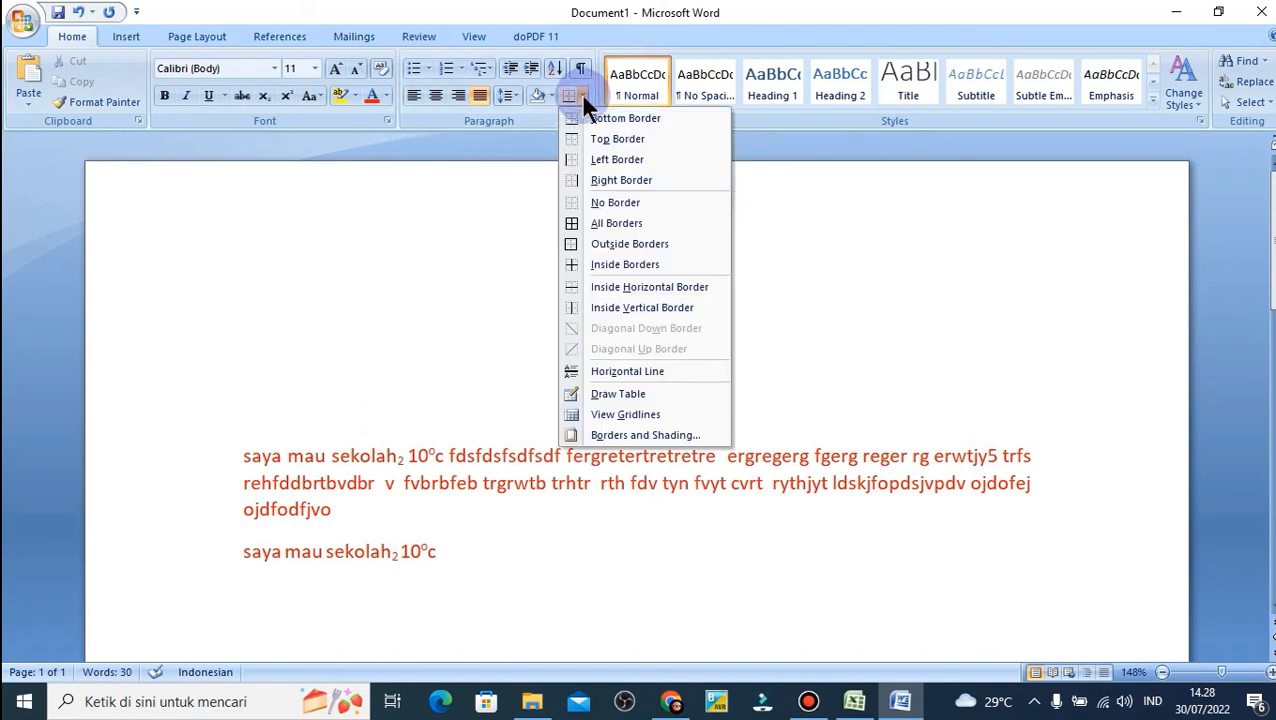
click(593, 223)
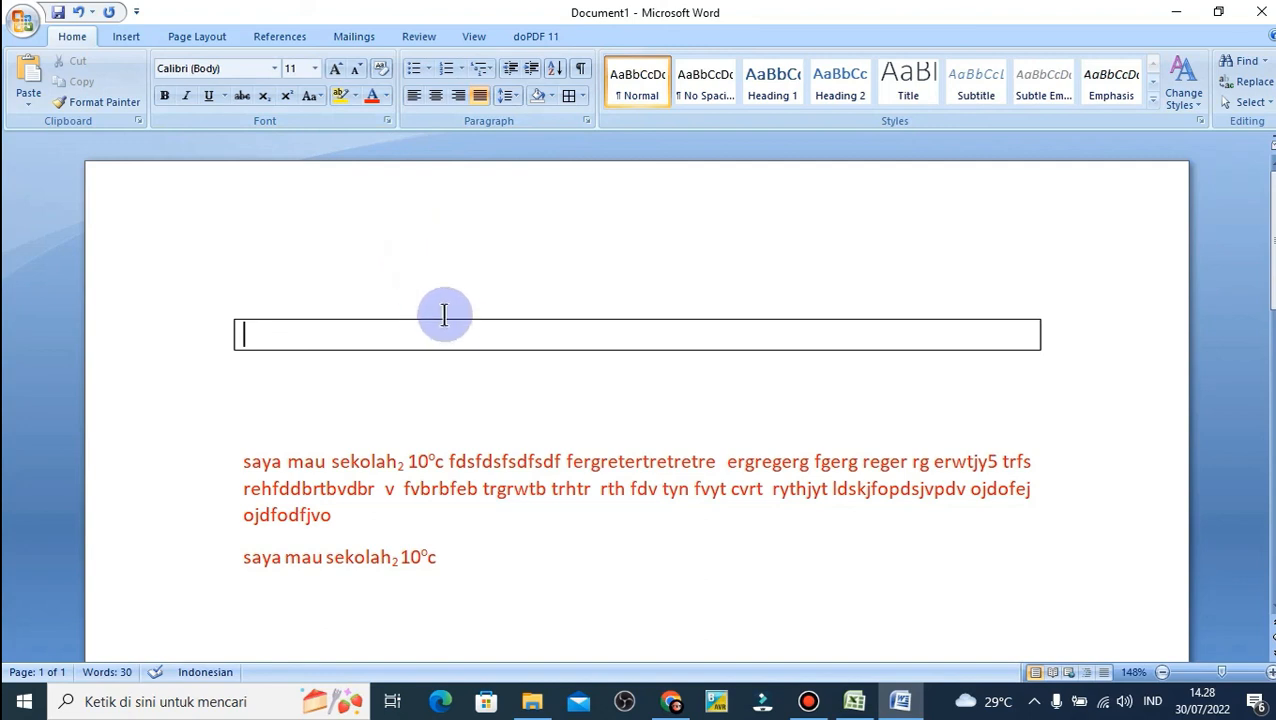
scroll(563, 372, down, 3)
scroll(563, 372, down, 2)
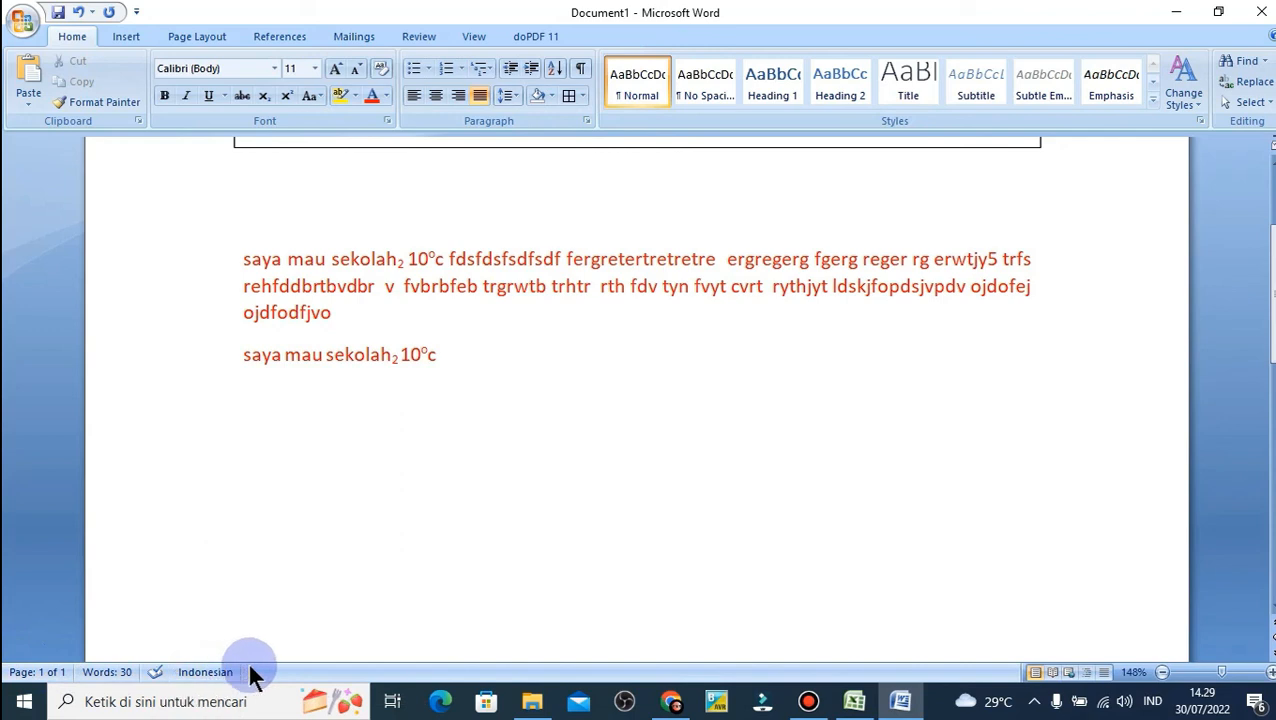
click(510, 431)
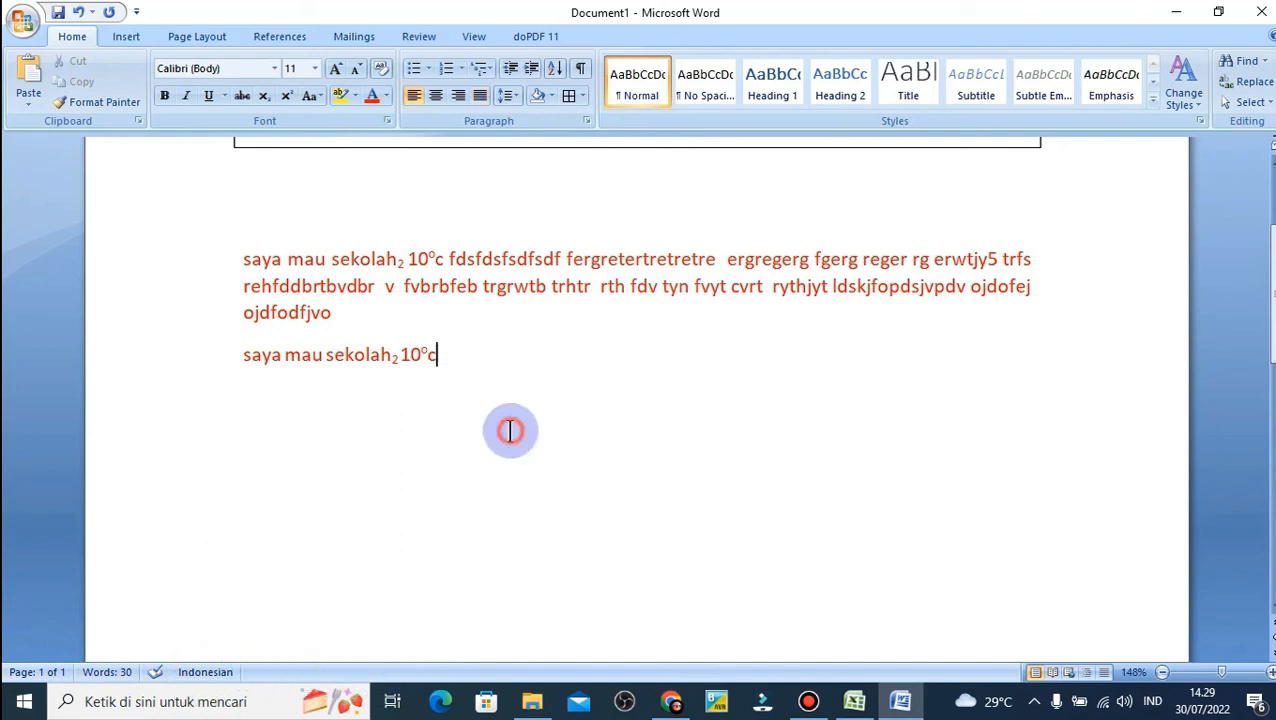
scroll(510, 436, down, 2)
scroll(507, 440, up, 1)
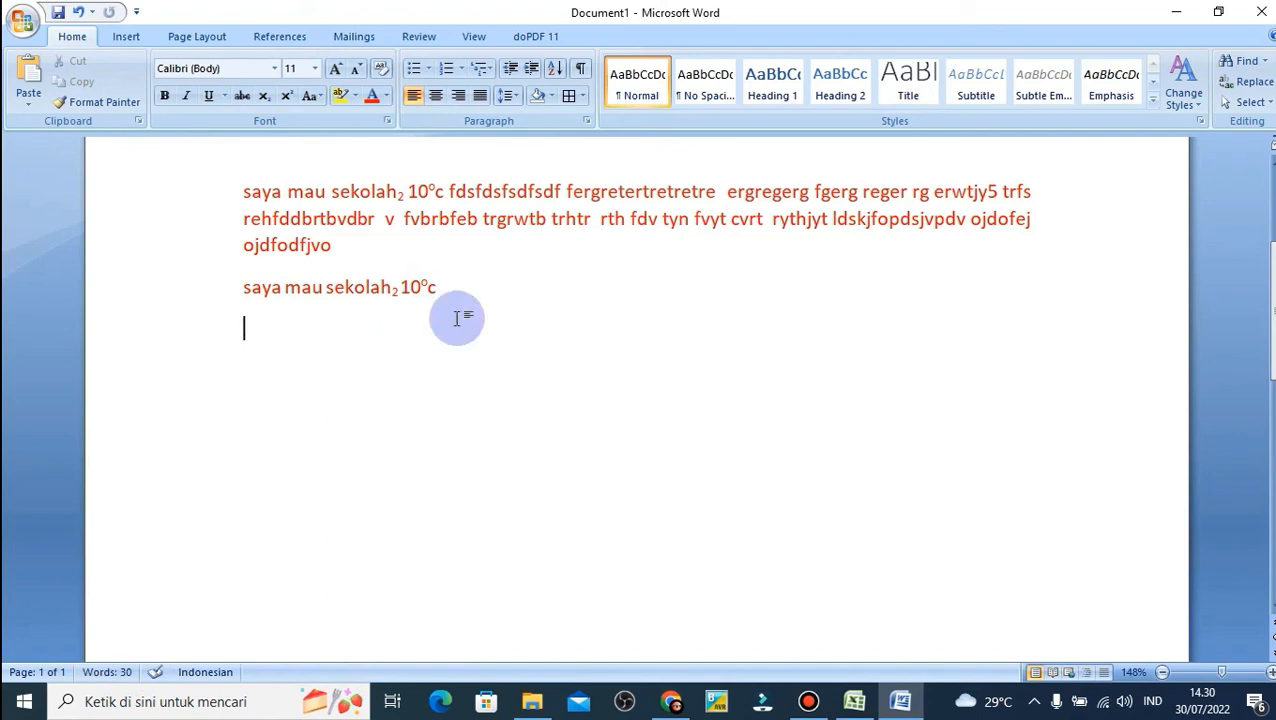
scroll(401, 390, up, 4)
scroll(397, 423, down, 3)
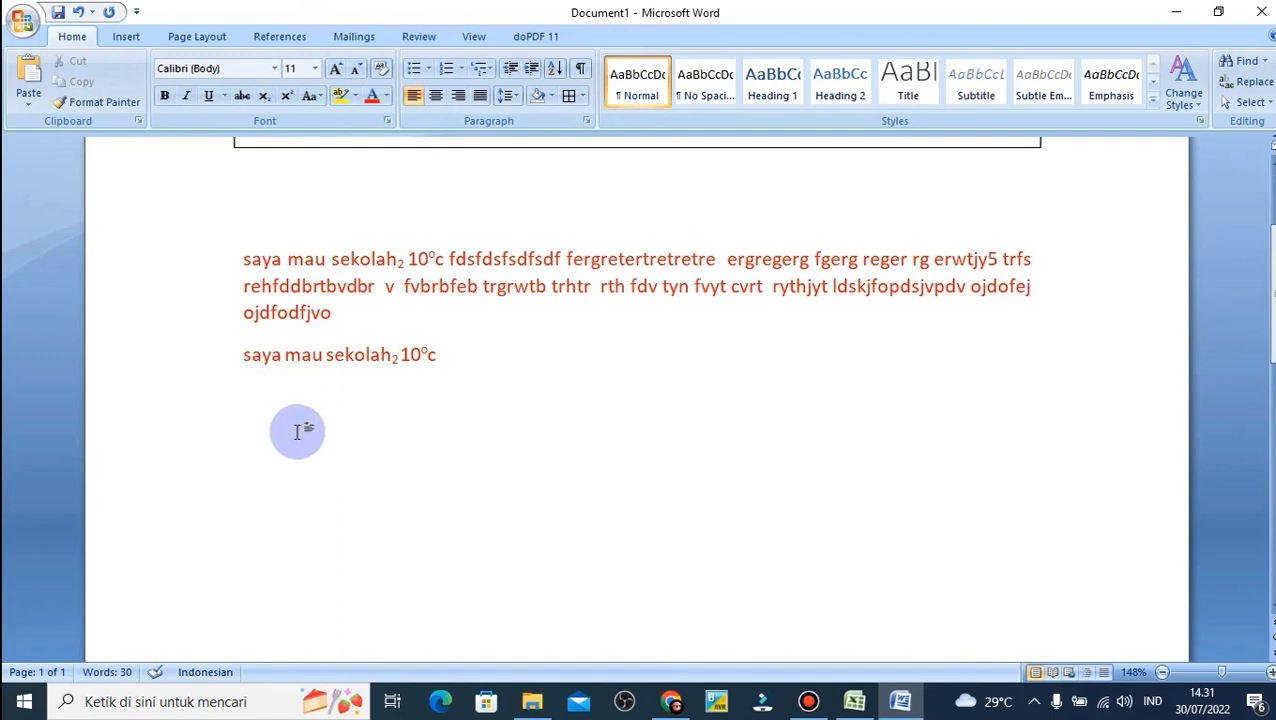
drag(262, 230, 297, 302)
click(297, 305)
click(308, 350)
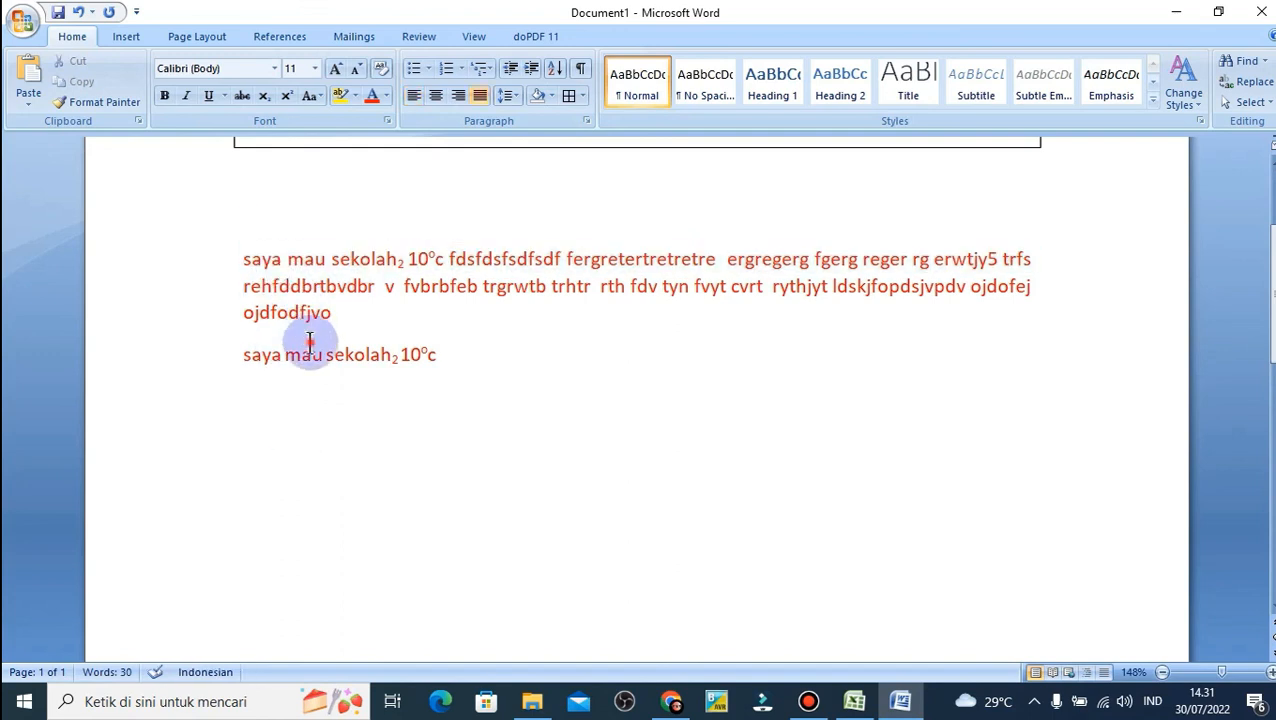
double_click(298, 288)
click(590, 249)
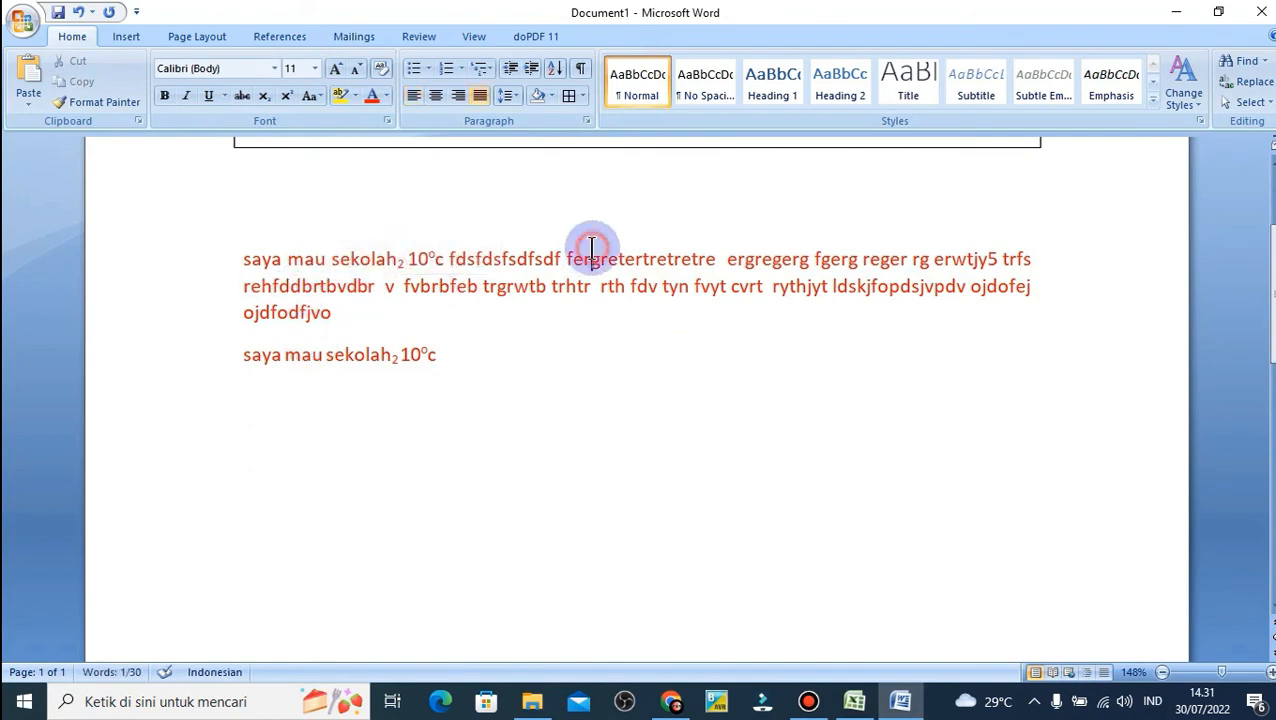
click(469, 250)
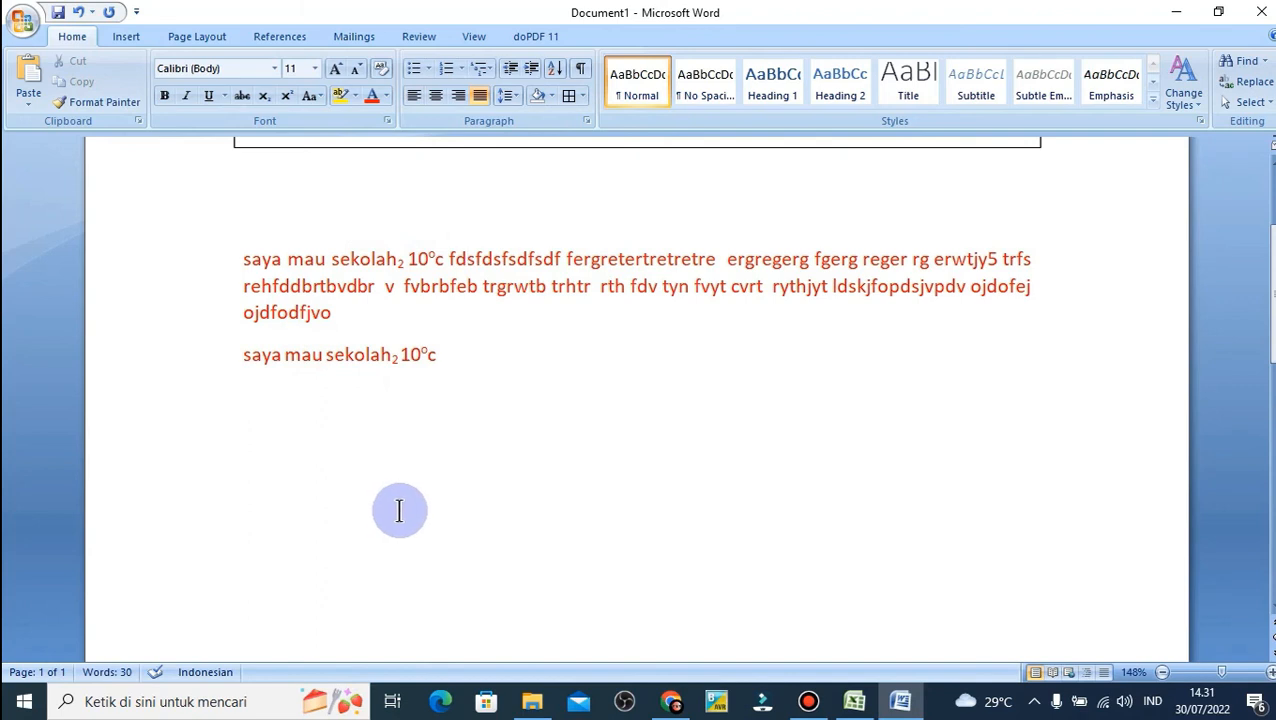
scroll(399, 511, down, 1)
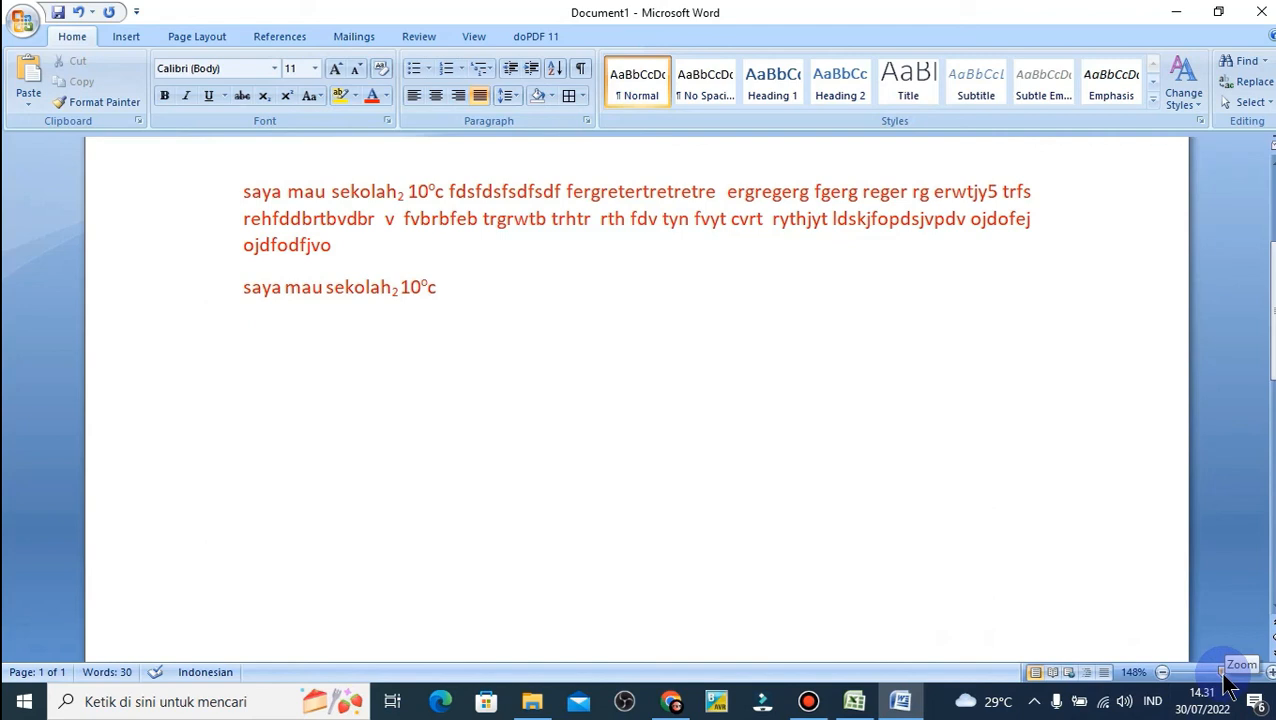
Step: Place the cursor in the first paragraph and set the document zoom to 100%
click(470, 192)
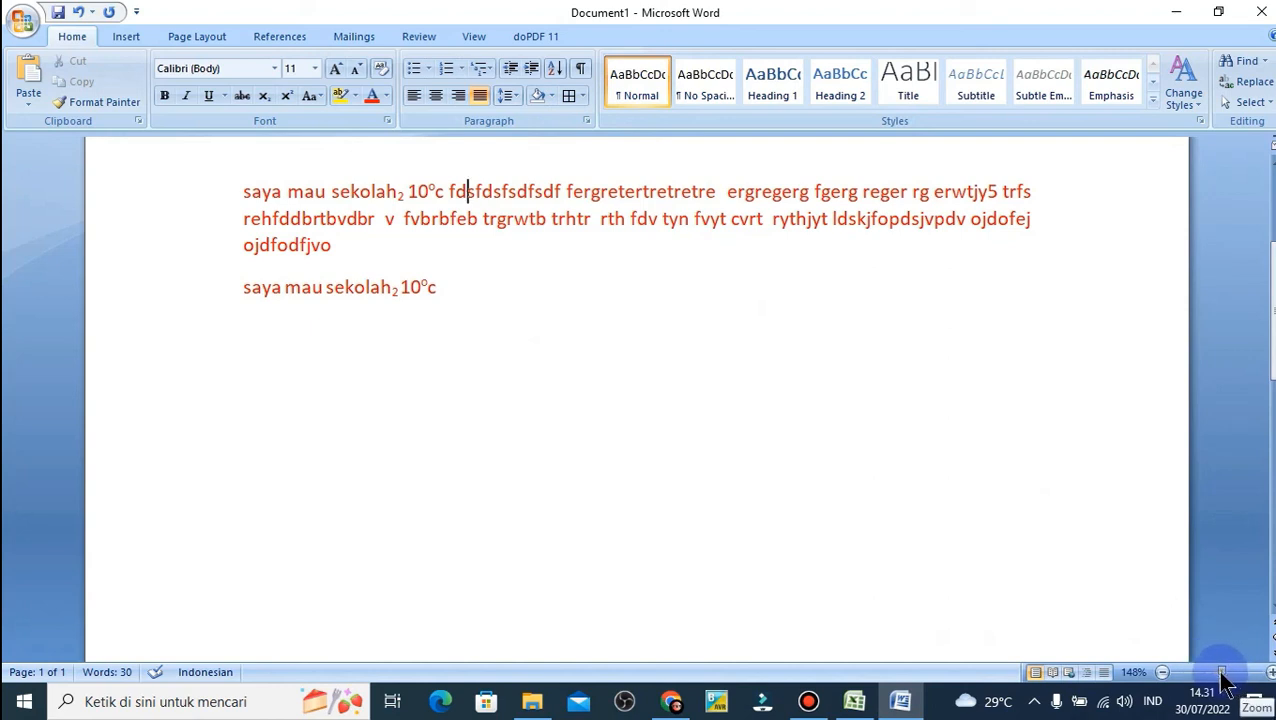
drag(1221, 673, 1222, 683)
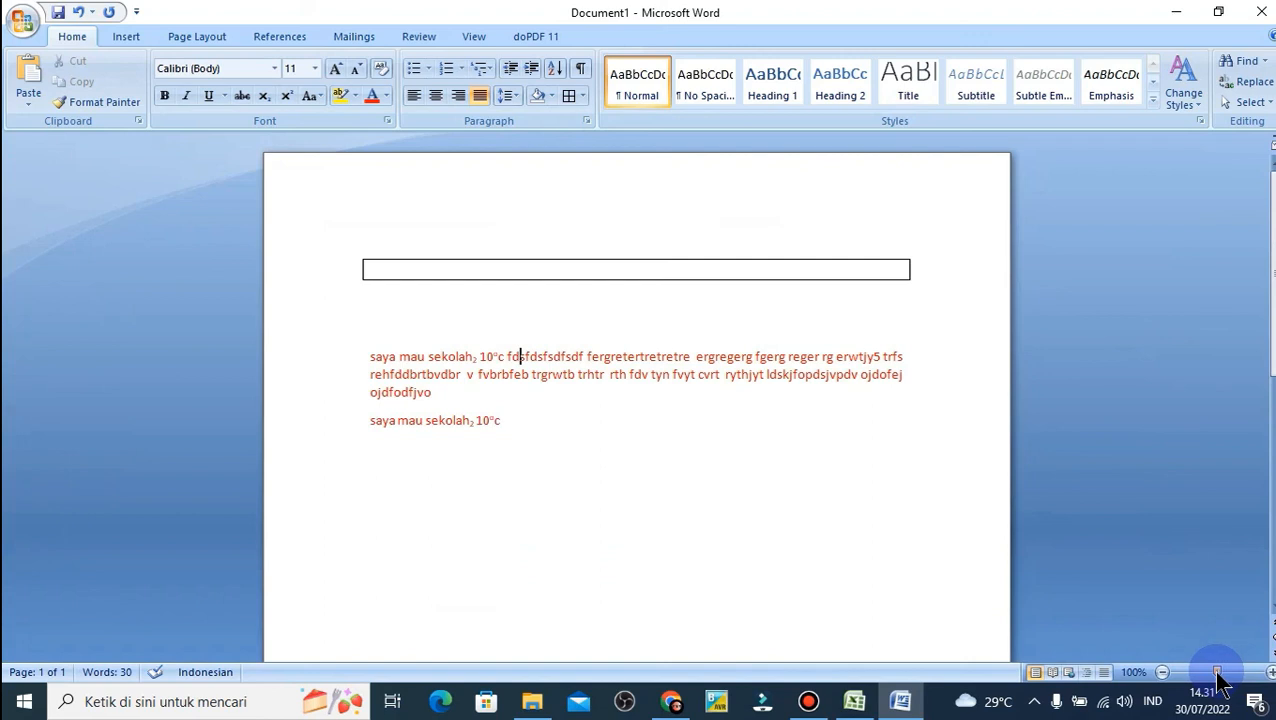
mouse_move(1218, 680)
mouse_down()
mouse_move(1192, 686)
mouse_move(1218, 684)
mouse_up()
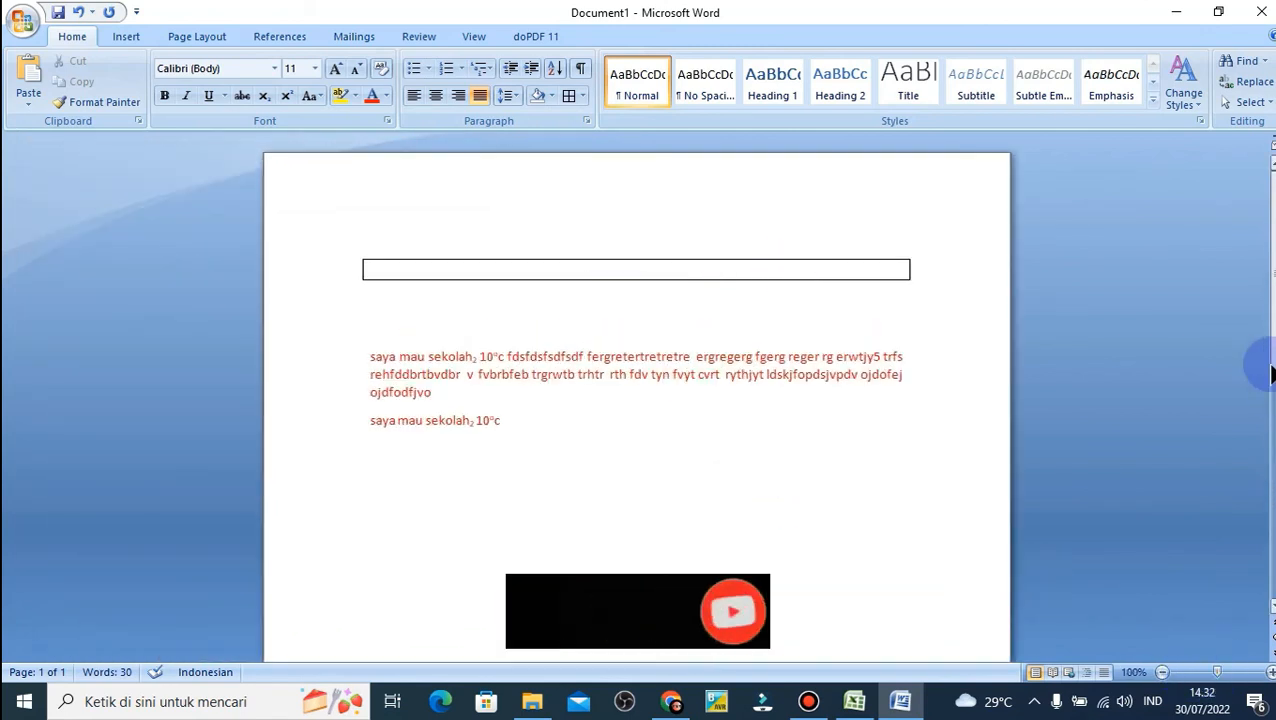
Step: Look over the whole page from the bordered line down to its end and return to the beginning
scroll(1268, 285, down, 3)
scroll(1268, 290, down, 3)
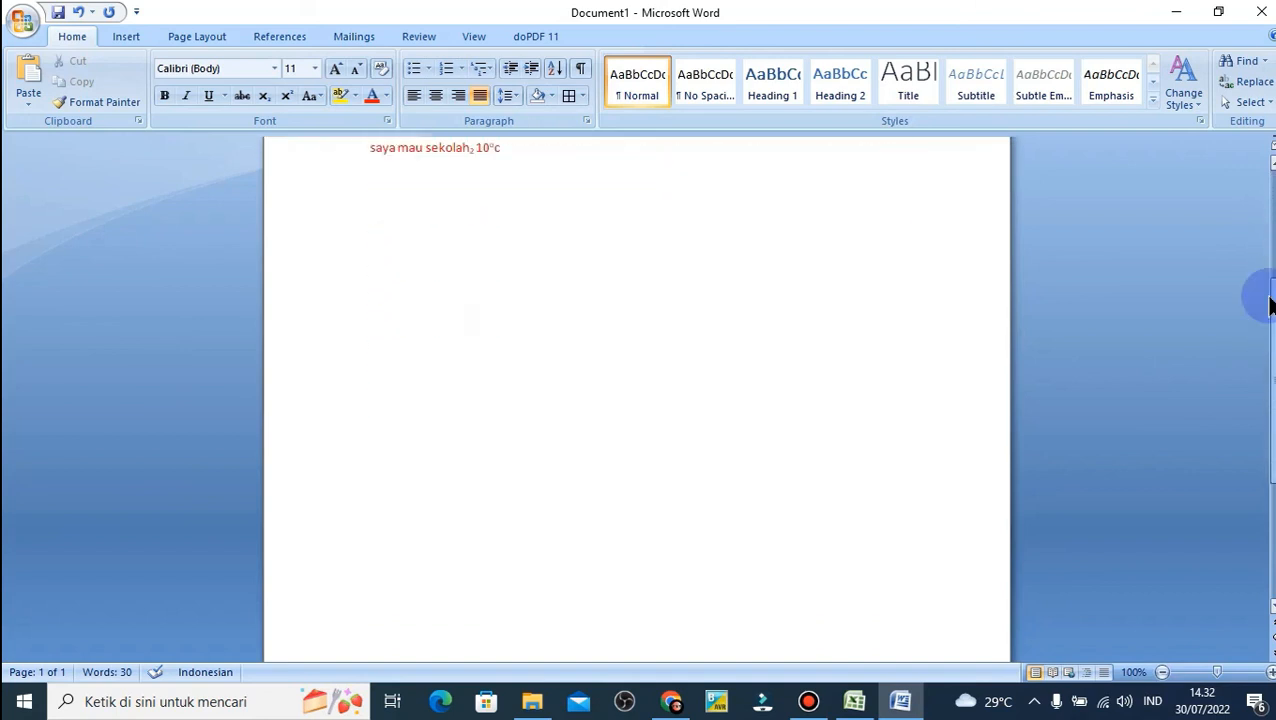
scroll(1270, 250, up, 6)
scroll(1268, 215, down, 4)
scroll(1268, 225, down, 1)
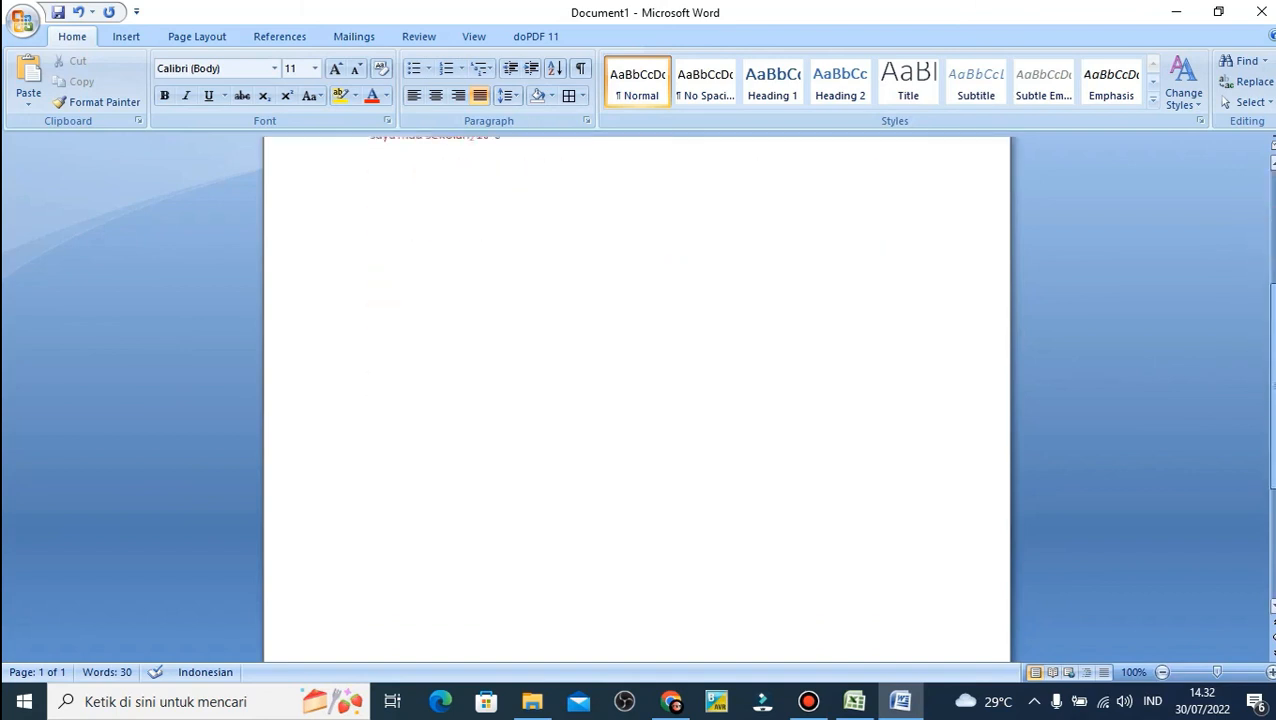
scroll(1268, 225, up, 5)
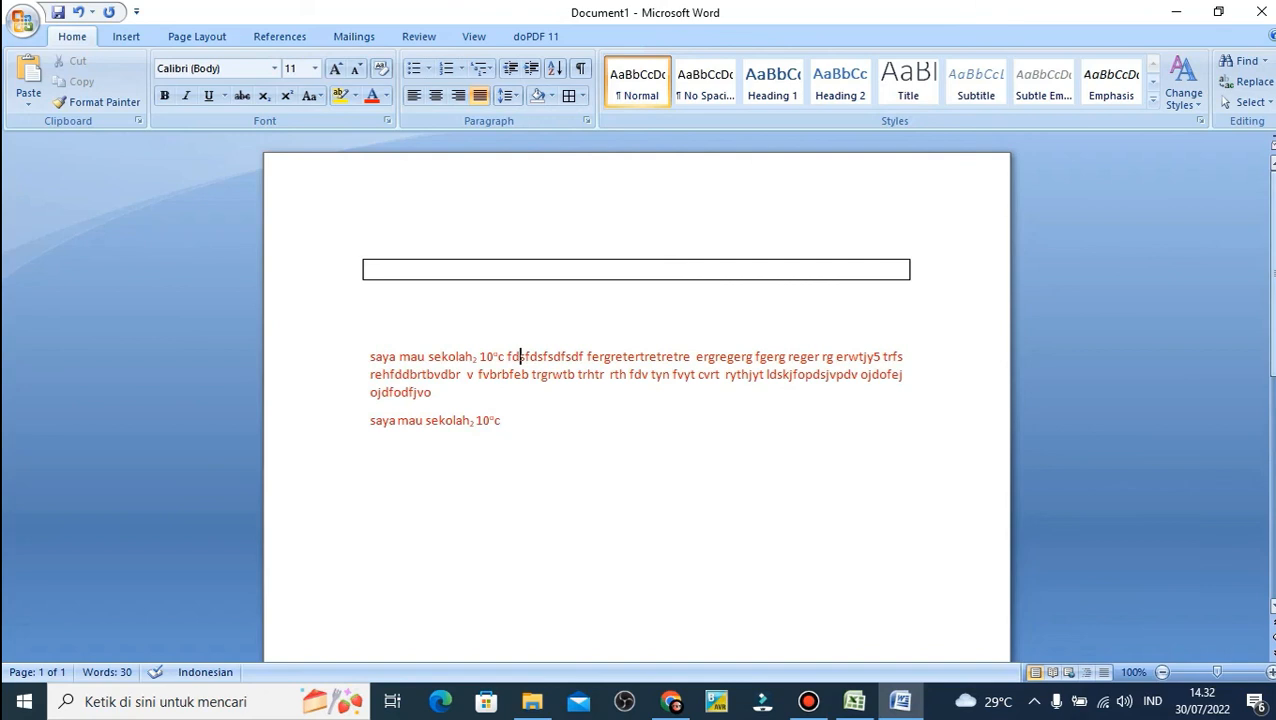
scroll(637, 400, down, 3)
scroll(637, 400, up, 2)
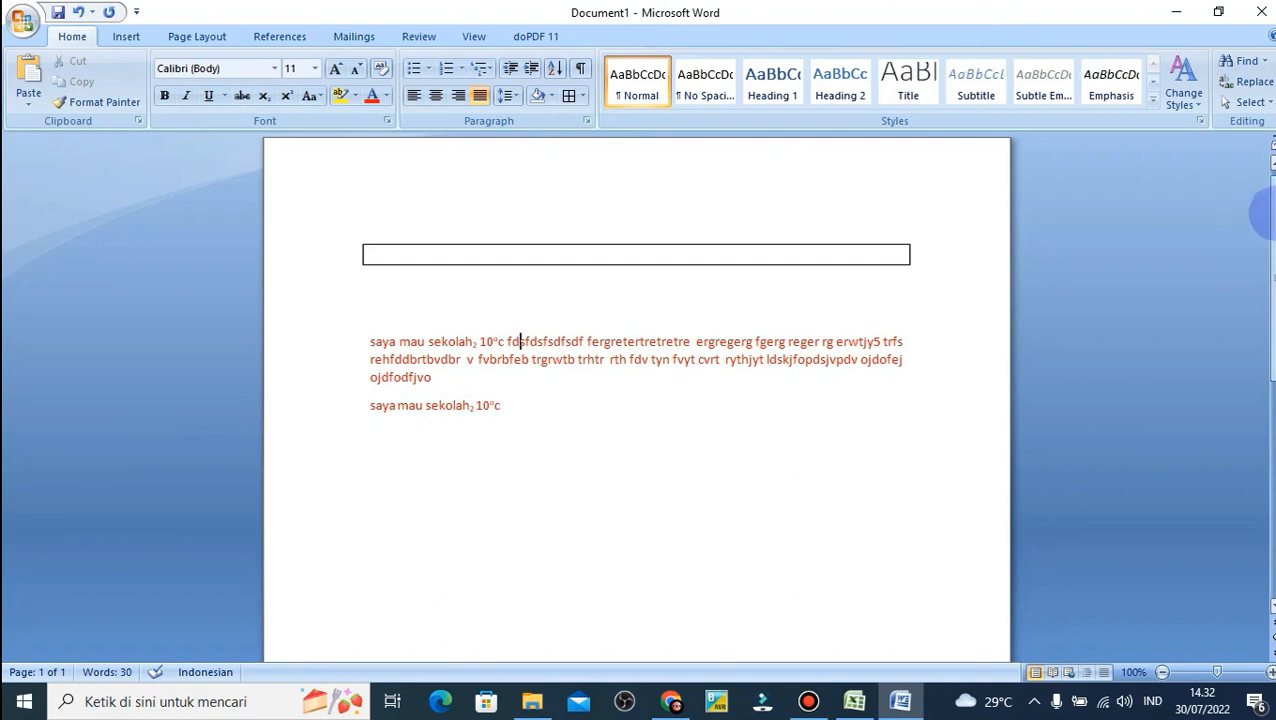
drag(1275, 213, 1275, 415)
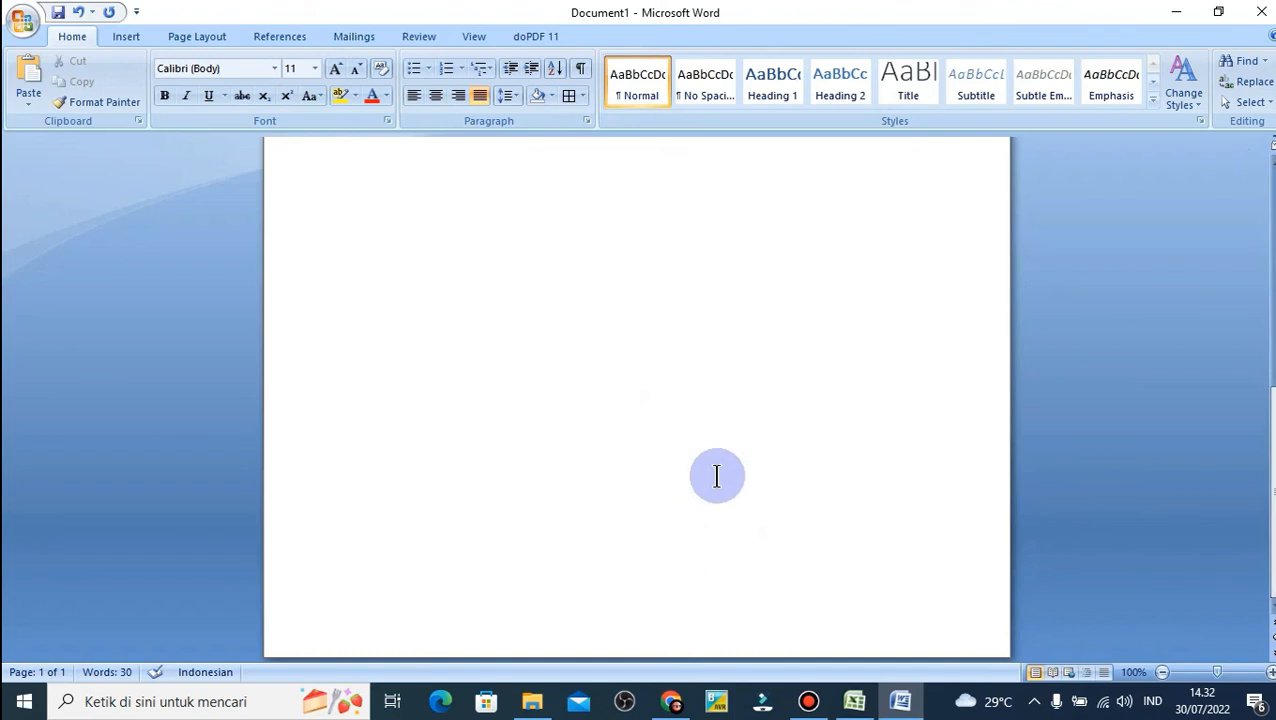
drag(1273, 489, 1275, 272)
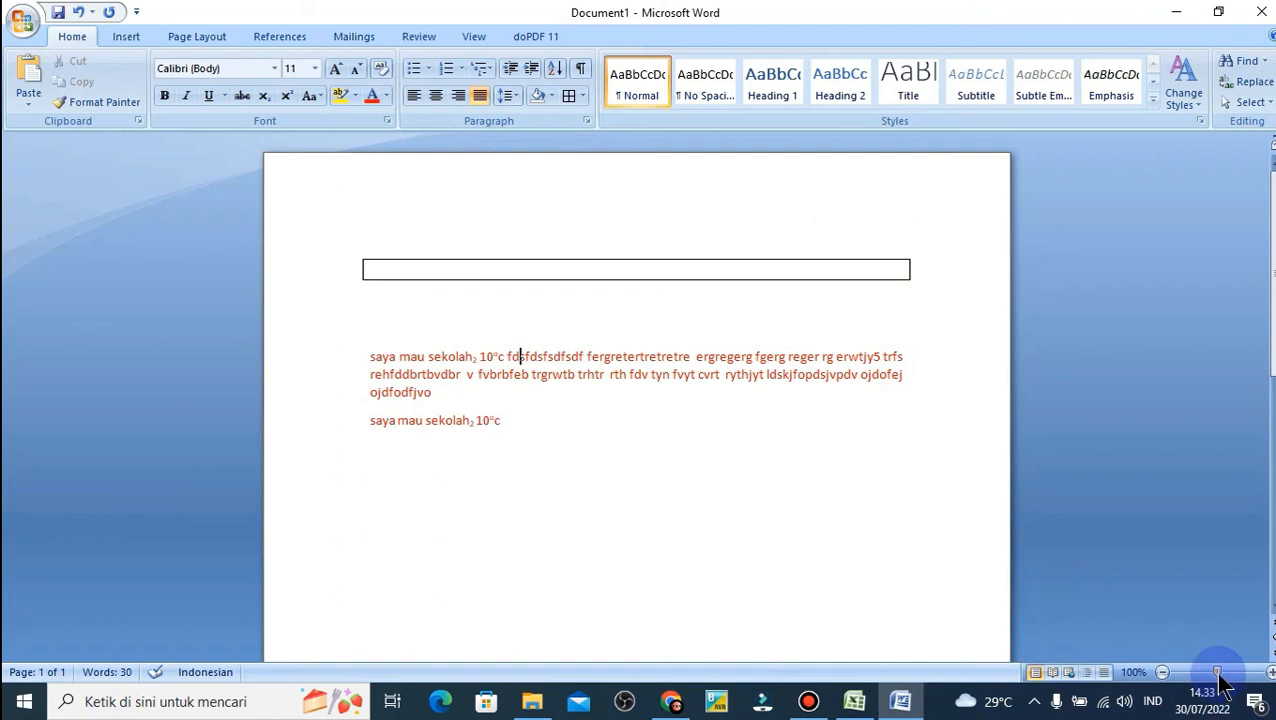
Step: Enlarge the document view to 228% and look at the magnified paragraphs
drag(1220, 677, 1237, 680)
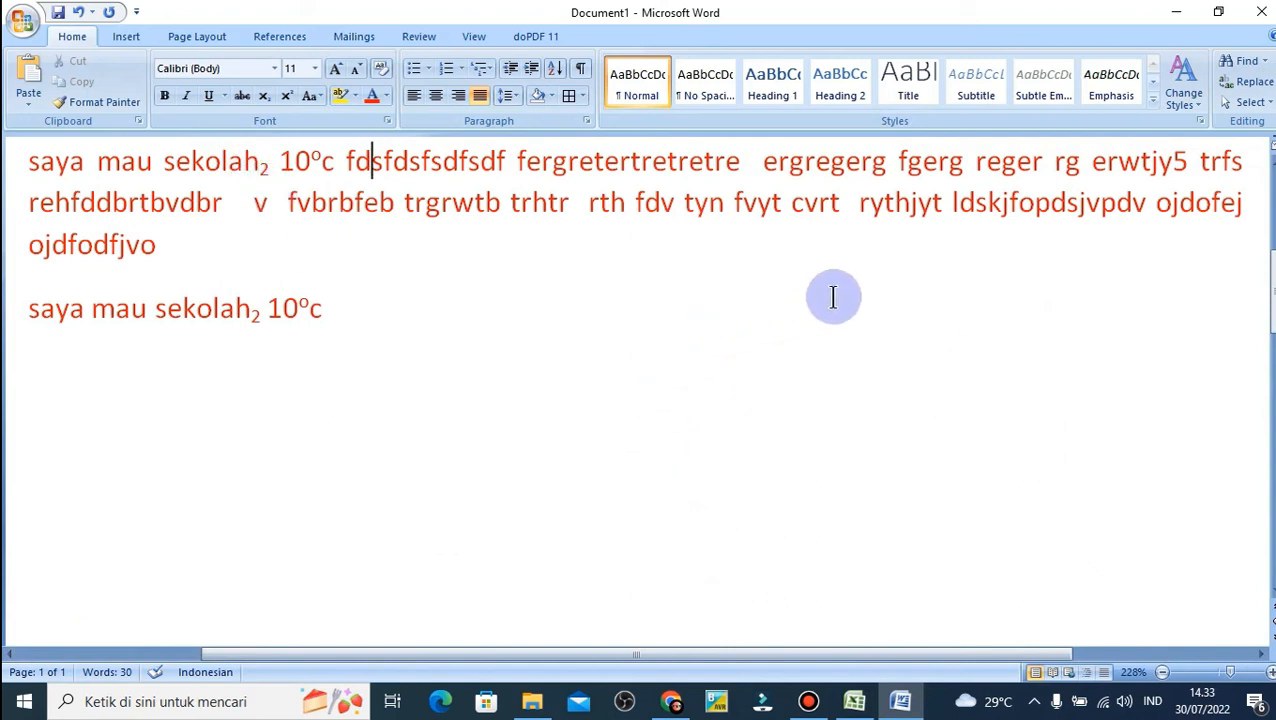
scroll(833, 297, up, 1)
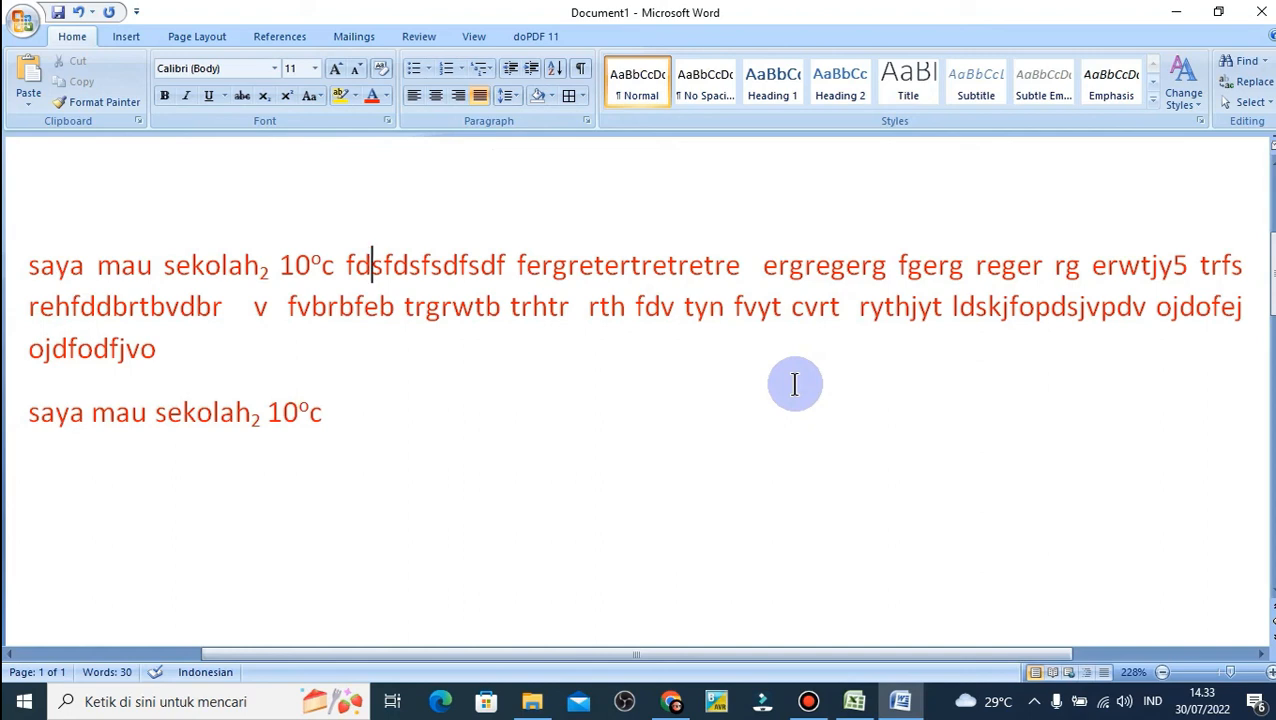
drag(914, 656, 820, 652)
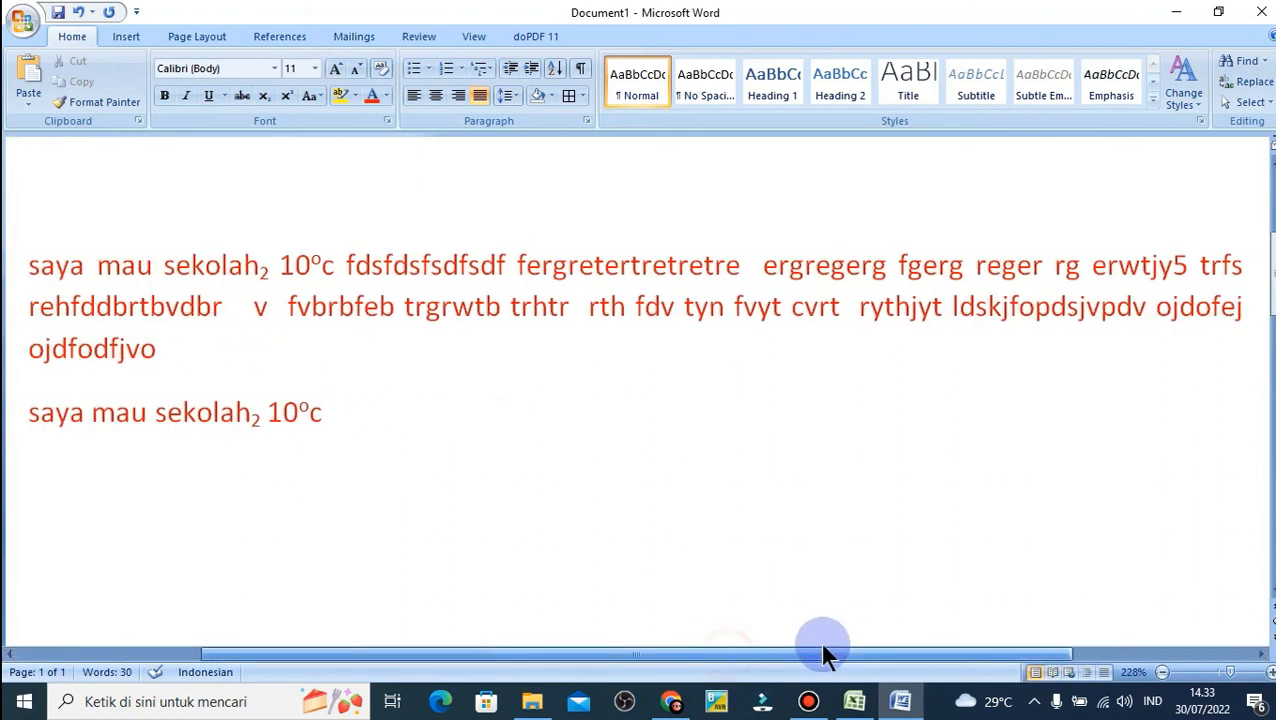
Step: Set the document zoom to 156% and check how the bordered line and both paragraphs fit
click(1226, 672)
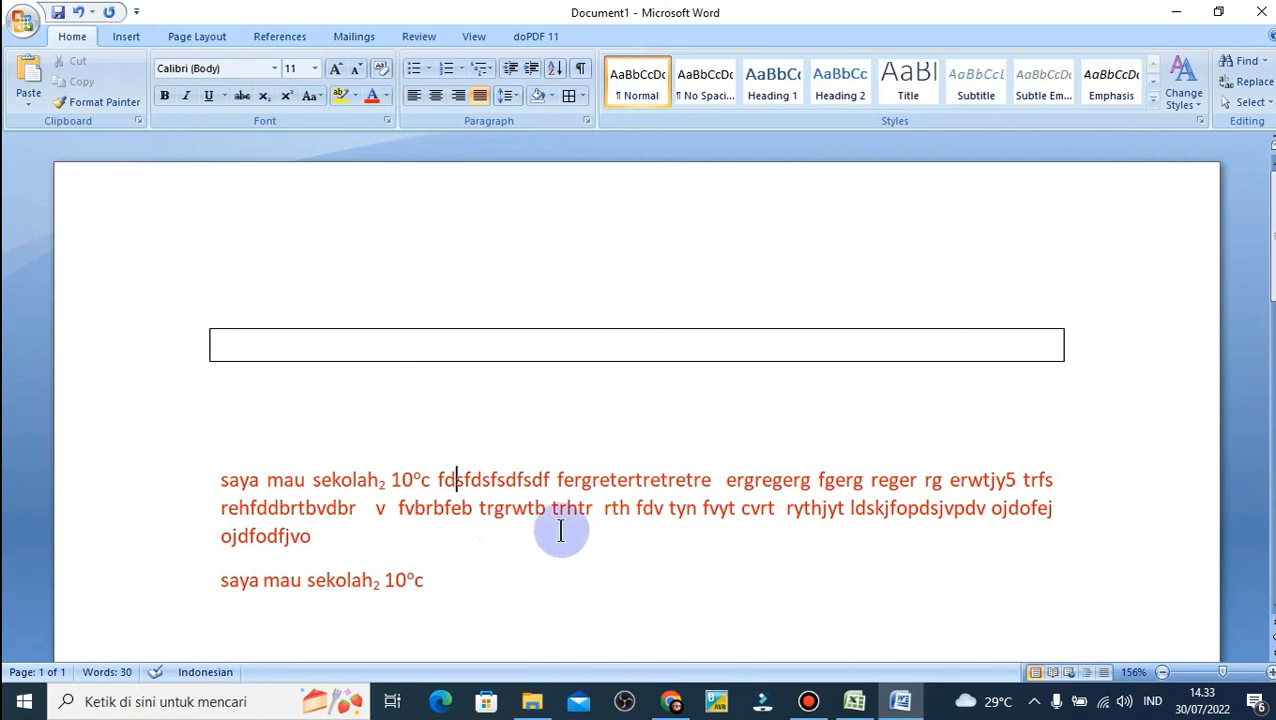
scroll(567, 524, down, 2)
scroll(571, 522, up, 2)
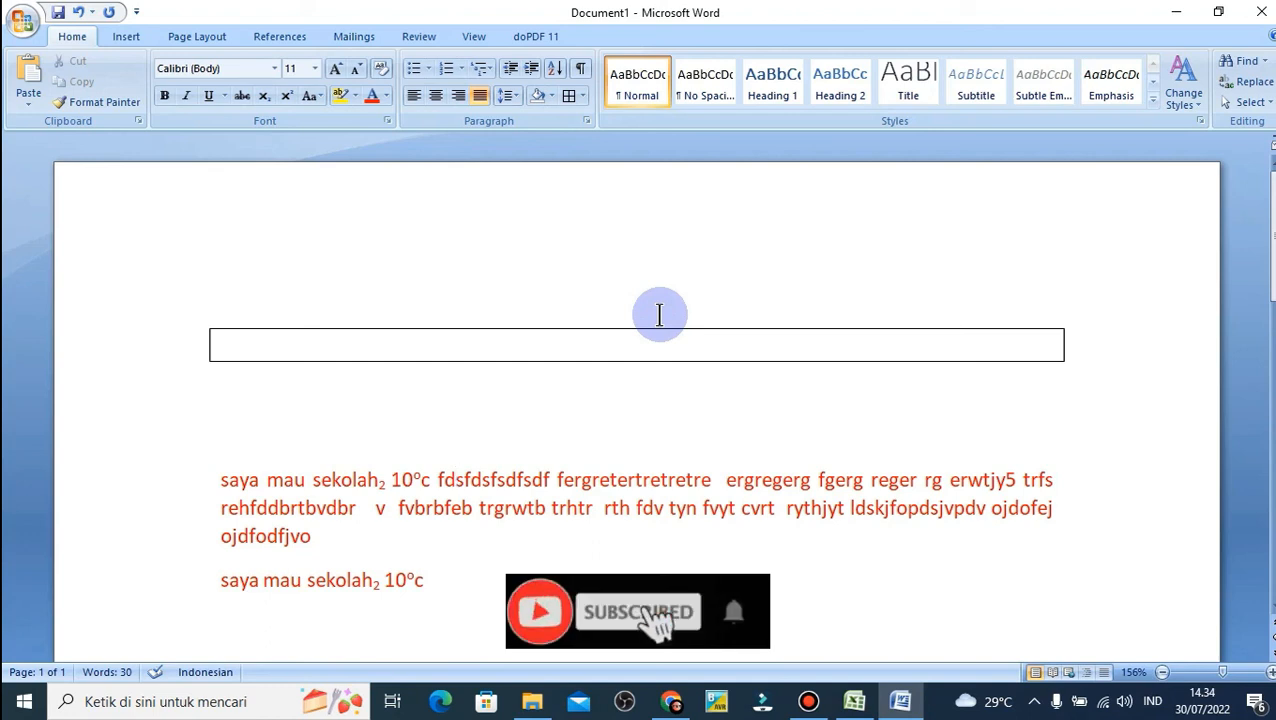
mouse_move(1245, 435)
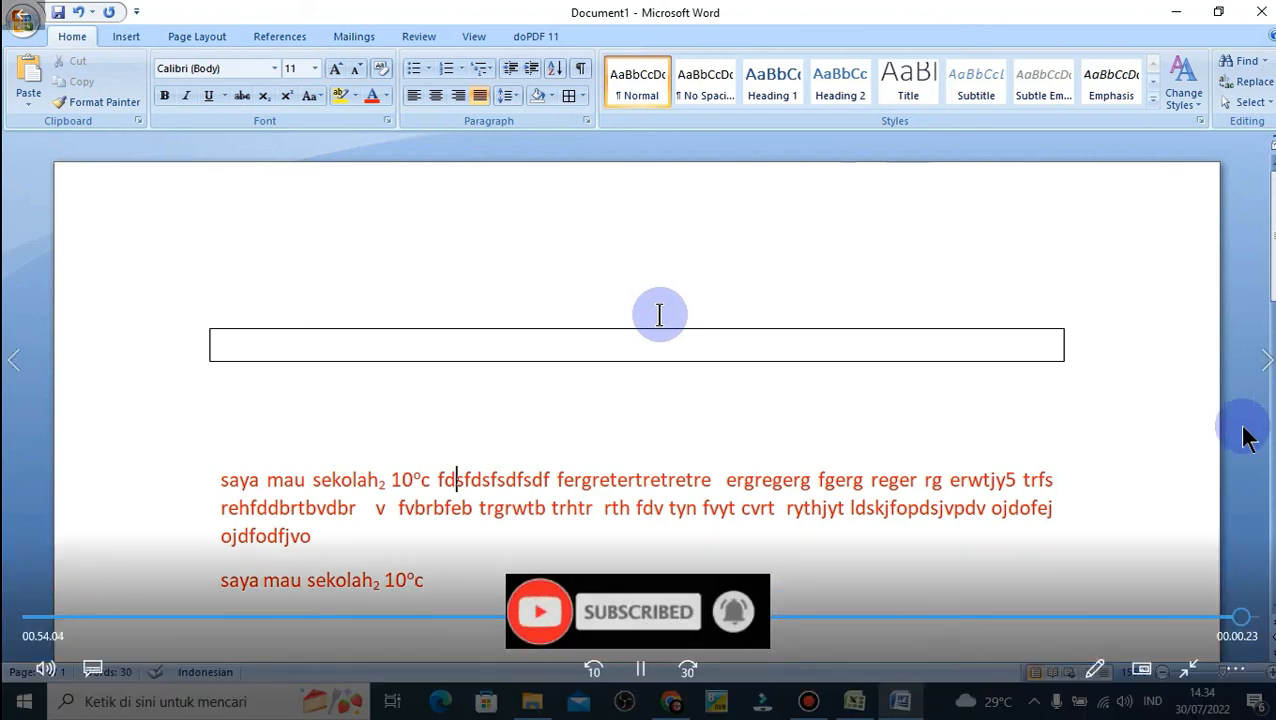